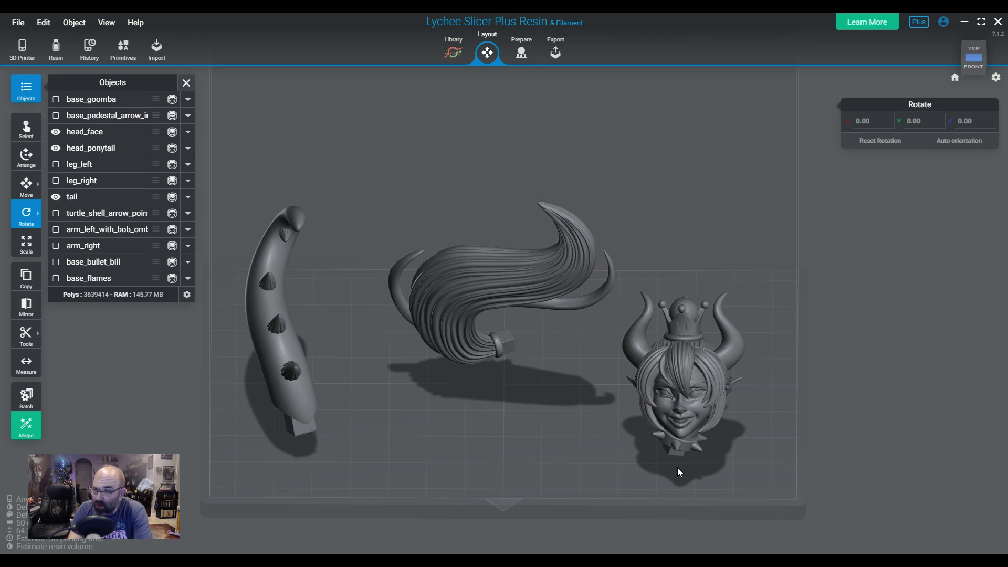
Step: Select the tail, rotate it freehand to about X 138.35, Y -3.99, Z 22.23, and dismiss the save reminder
{"action": "left_click_drag", "start_coordinate": [582, 421], "coordinate": [503, 397]}
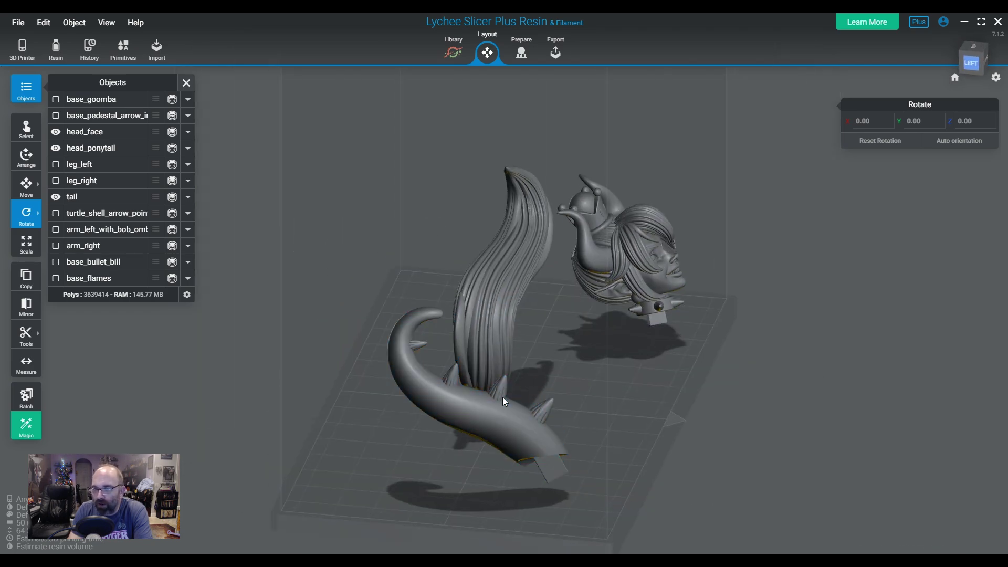
{"action": "left_click", "coordinate": [504, 429]}
{"action": "left_click_drag", "start_coordinate": [506, 351], "coordinate": [565, 405]}
{"action": "left_click_drag", "start_coordinate": [455, 370], "coordinate": [413, 399]}
{"action": "left_click_drag", "start_coordinate": [479, 398], "coordinate": [837, 64]}
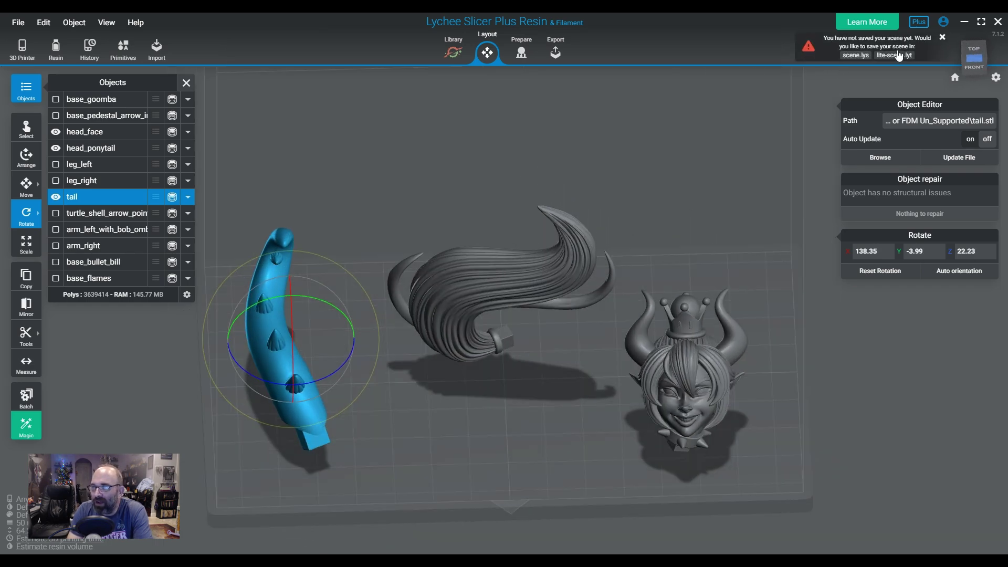
{"action": "left_click", "coordinate": [943, 37]}
{"action": "mouse_move", "coordinate": [642, 377]}
{"action": "left_mouse_down"}
{"action": "mouse_move", "coordinate": [648, 394]}
{"action": "mouse_move", "coordinate": [625, 374]}
{"action": "left_mouse_up"}
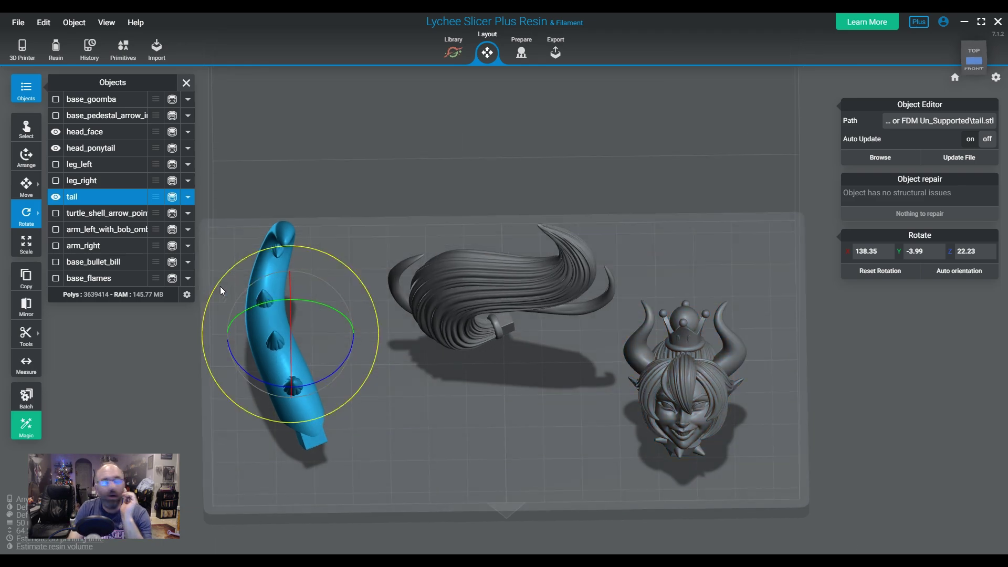
Step: Hide head_face, head_ponytail and tail so that no parts are shown on the build plate
{"action": "left_click", "coordinate": [56, 131]}
{"action": "left_click", "coordinate": [55, 148]}
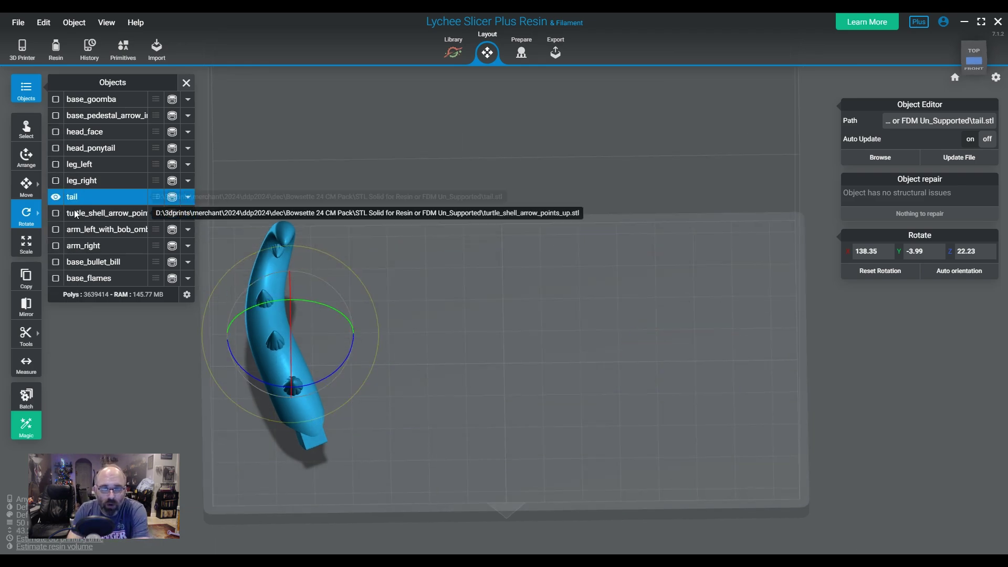
{"action": "left_click", "coordinate": [56, 197]}
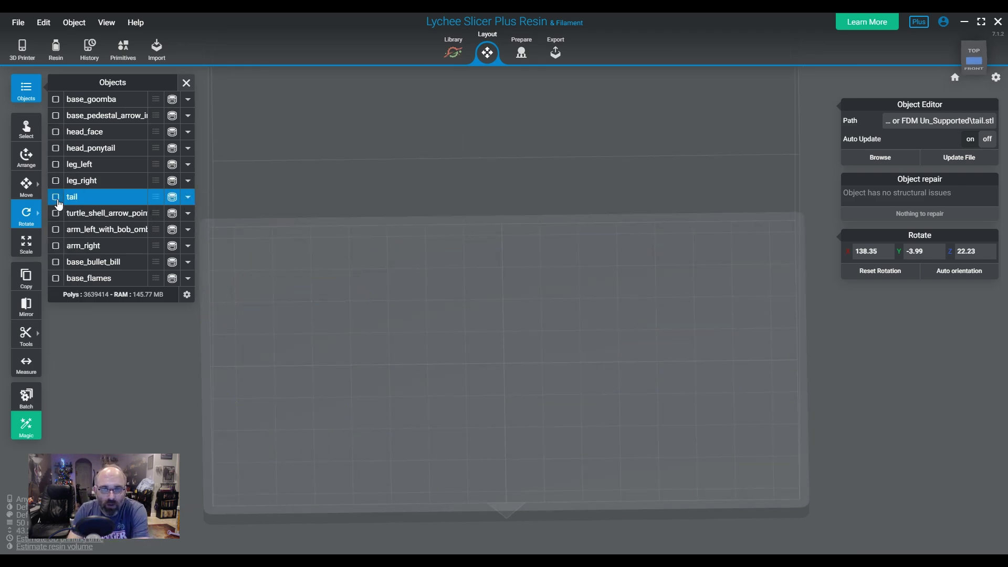
Step: Preview the bullet bill, arrow pedestal and goomba bases one at a time, hiding each again
{"action": "left_click", "coordinate": [56, 262]}
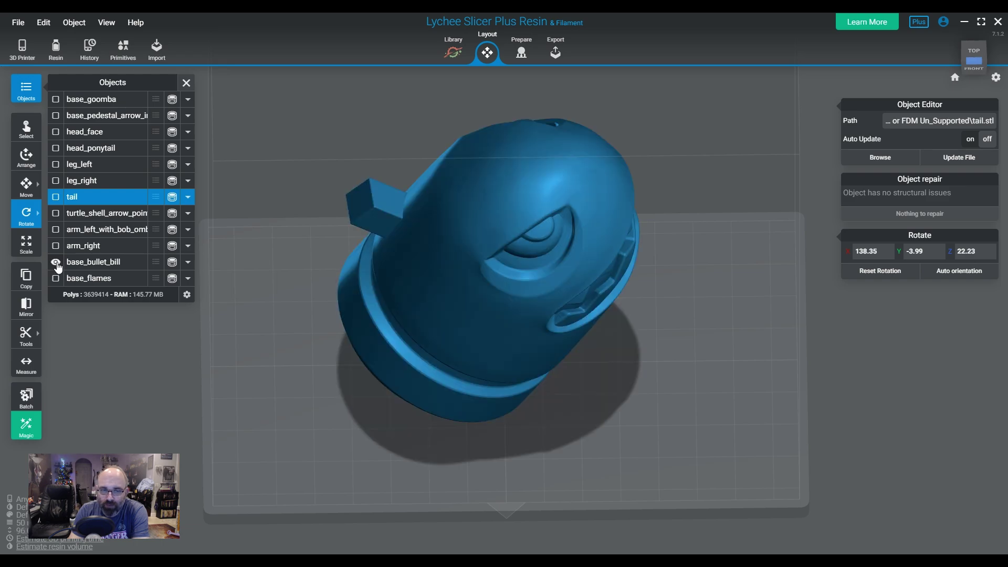
{"action": "left_click_drag", "start_coordinate": [417, 382], "coordinate": [404, 298]}
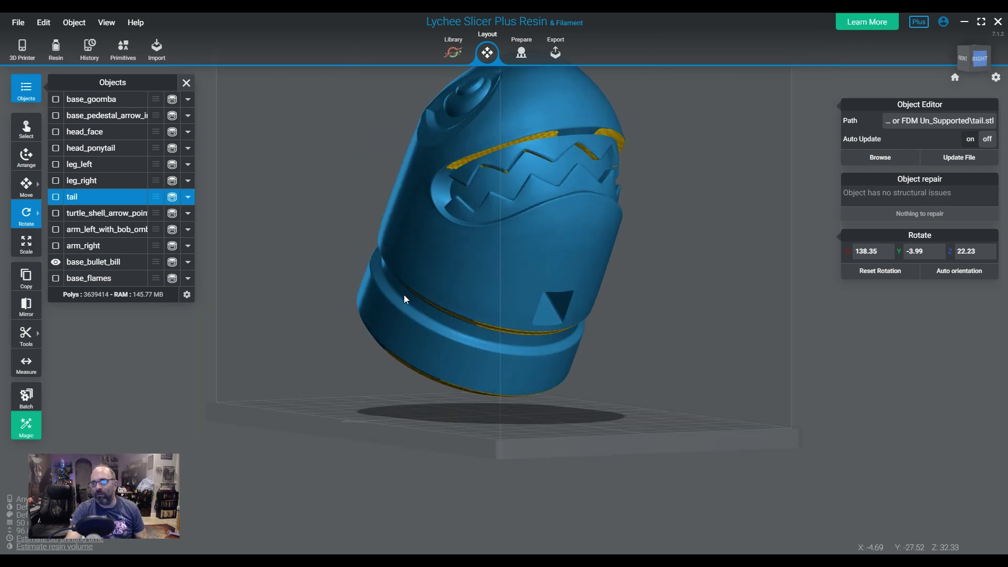
{"action": "left_click", "coordinate": [56, 262]}
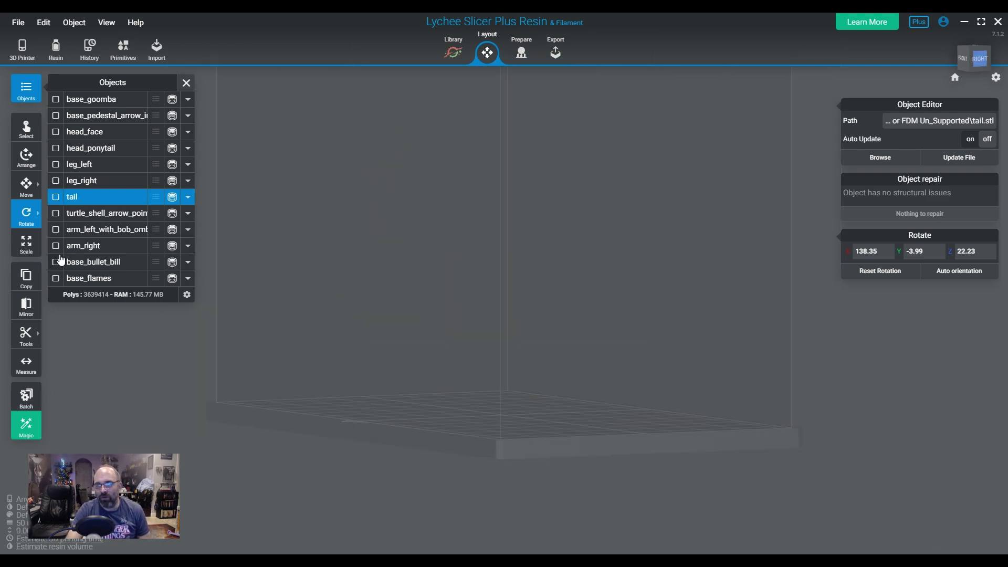
{"action": "left_click", "coordinate": [56, 116]}
{"action": "left_click_drag", "start_coordinate": [562, 416], "coordinate": [653, 475]}
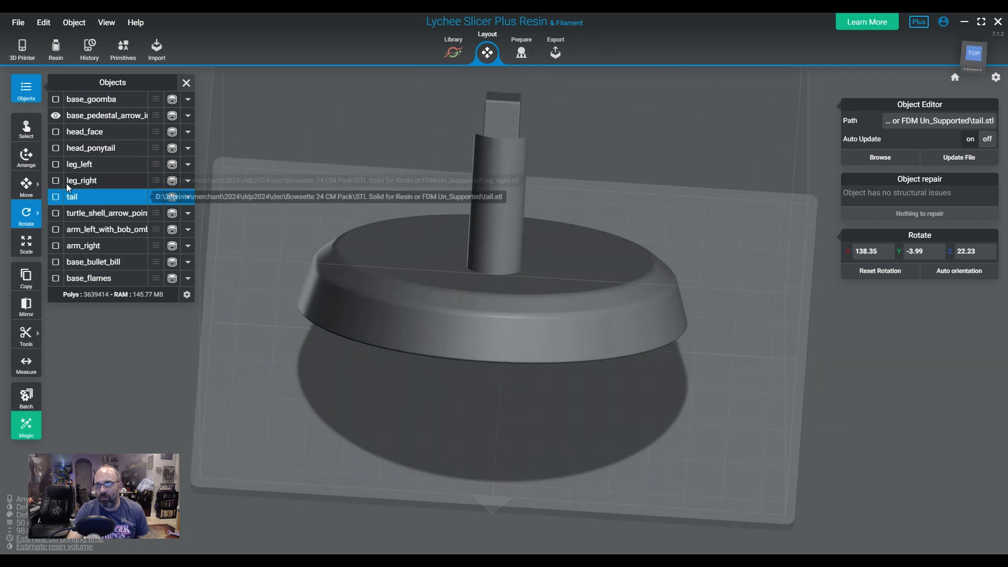
{"action": "left_click", "coordinate": [55, 116]}
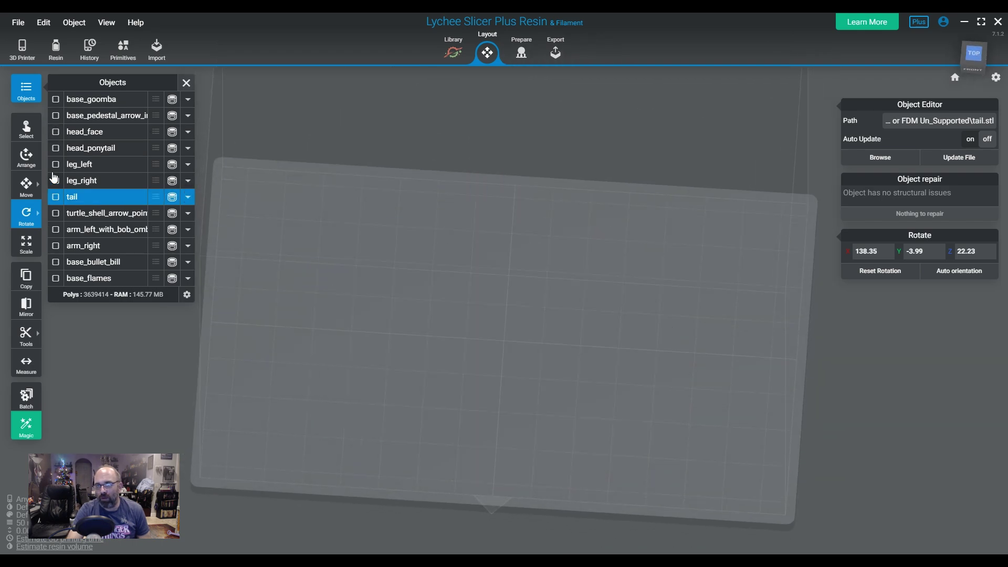
{"action": "left_click", "coordinate": [55, 115]}
{"action": "left_click", "coordinate": [55, 99]}
{"action": "left_click", "coordinate": [55, 116]}
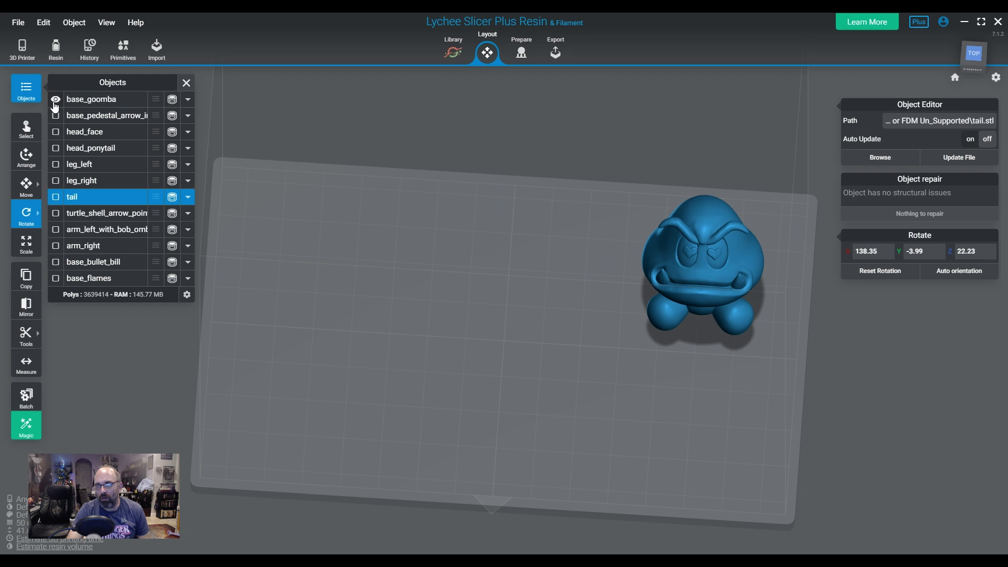
{"action": "left_click", "coordinate": [55, 100]}
{"action": "mouse_move", "coordinate": [35, 213]}
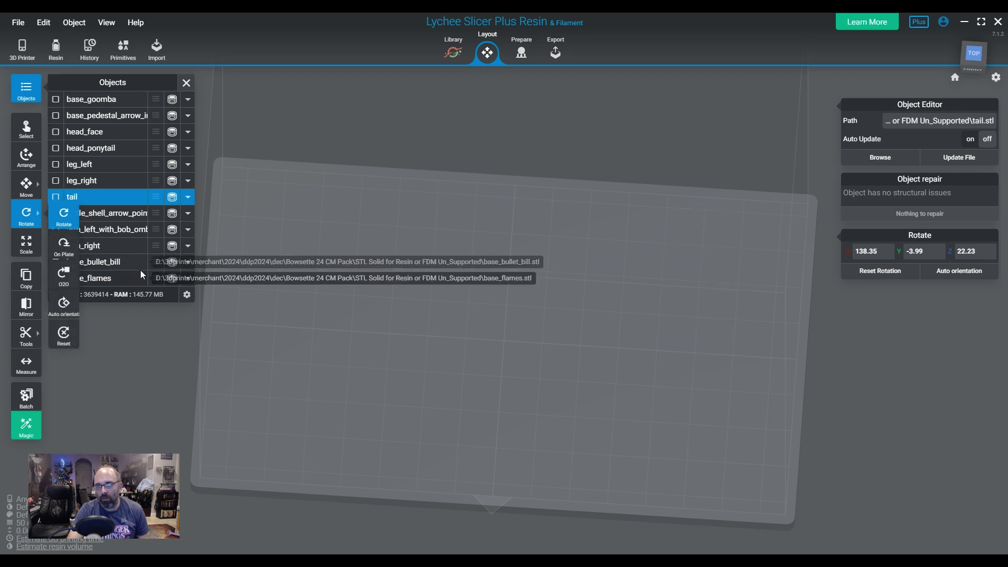
Step: Select and show base_bullet_bill and open the hollowing tools in the Prepare stage
{"action": "left_click", "coordinate": [105, 262]}
{"action": "left_click", "coordinate": [55, 262]}
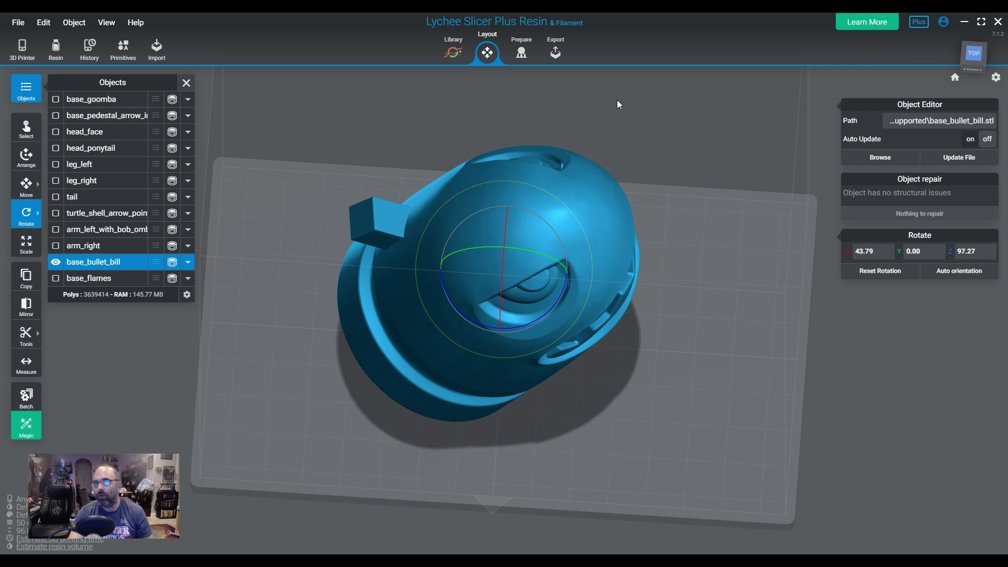
{"action": "left_click", "coordinate": [522, 53]}
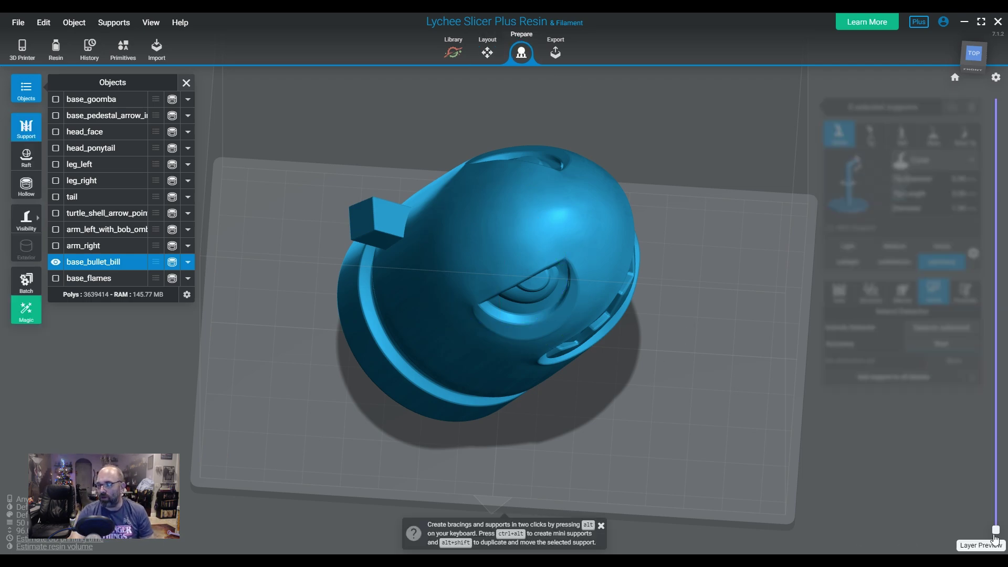
{"action": "mouse_move", "coordinate": [993, 532]}
{"action": "left_mouse_down"}
{"action": "mouse_move", "coordinate": [1005, 218]}
{"action": "mouse_move", "coordinate": [996, 244]}
{"action": "mouse_move", "coordinate": [995, 530]}
{"action": "left_mouse_up"}
{"action": "left_click", "coordinate": [27, 187]}
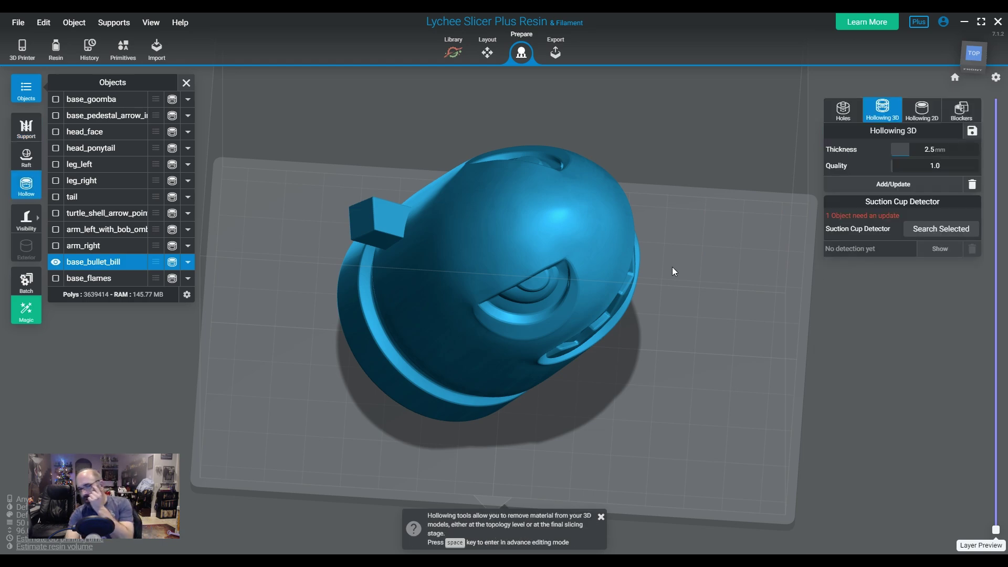
Step: Apply 3D hollowing to base_bullet_bill with a 1.7 mm wall thickness and quality 4.0
{"action": "left_click_drag", "start_coordinate": [775, 331], "coordinate": [910, 135]}
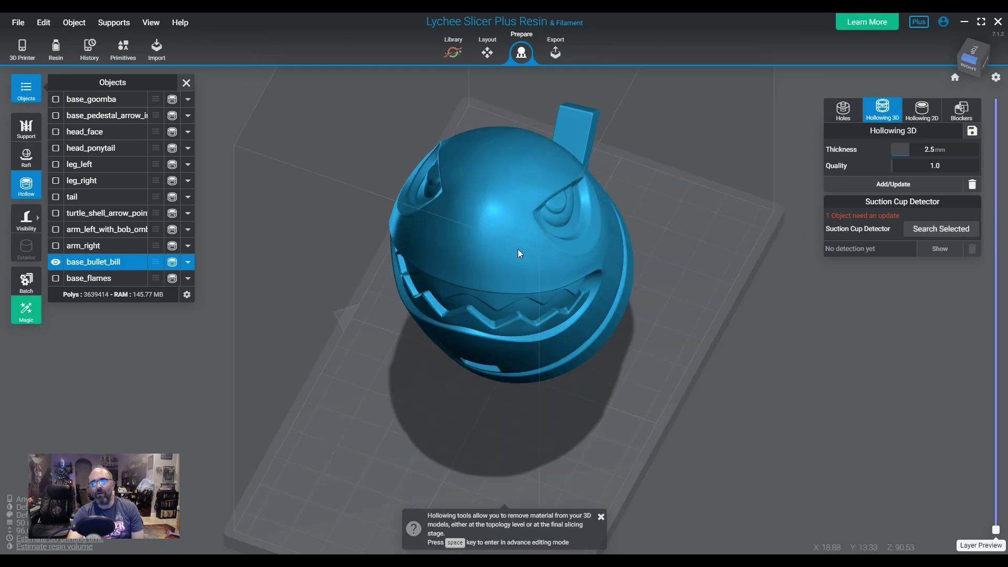
{"action": "left_click_drag", "start_coordinate": [518, 248], "coordinate": [726, 182]}
{"action": "left_click_drag", "start_coordinate": [292, 227], "coordinate": [544, 263]}
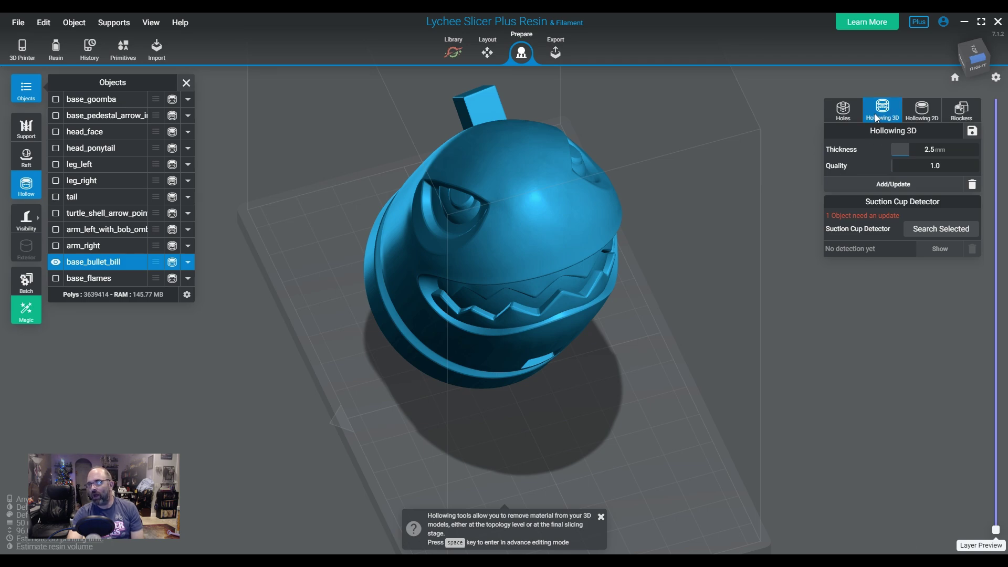
{"action": "left_click", "coordinate": [972, 132]}
{"action": "left_click", "coordinate": [928, 162]}
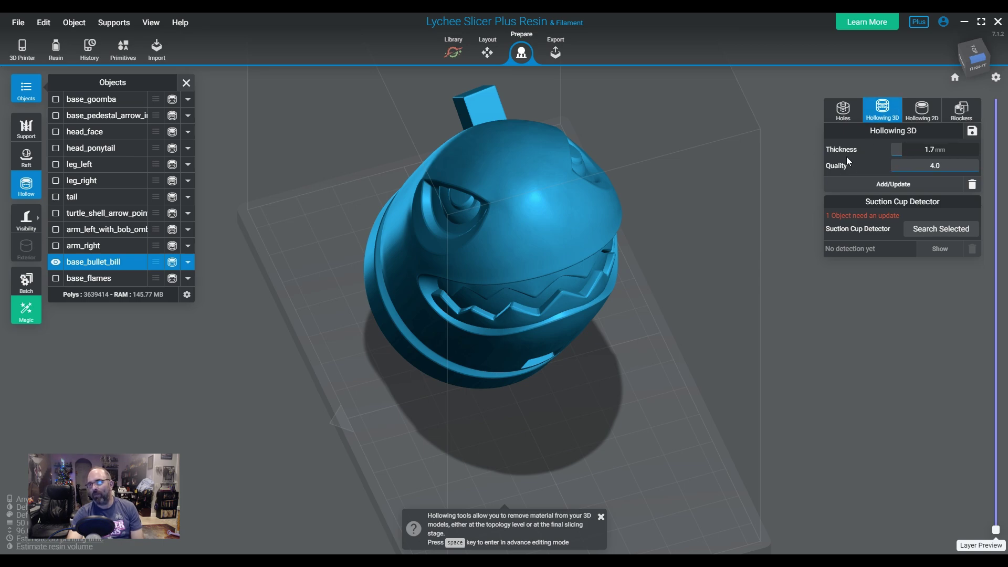
{"action": "left_click", "coordinate": [886, 185]}
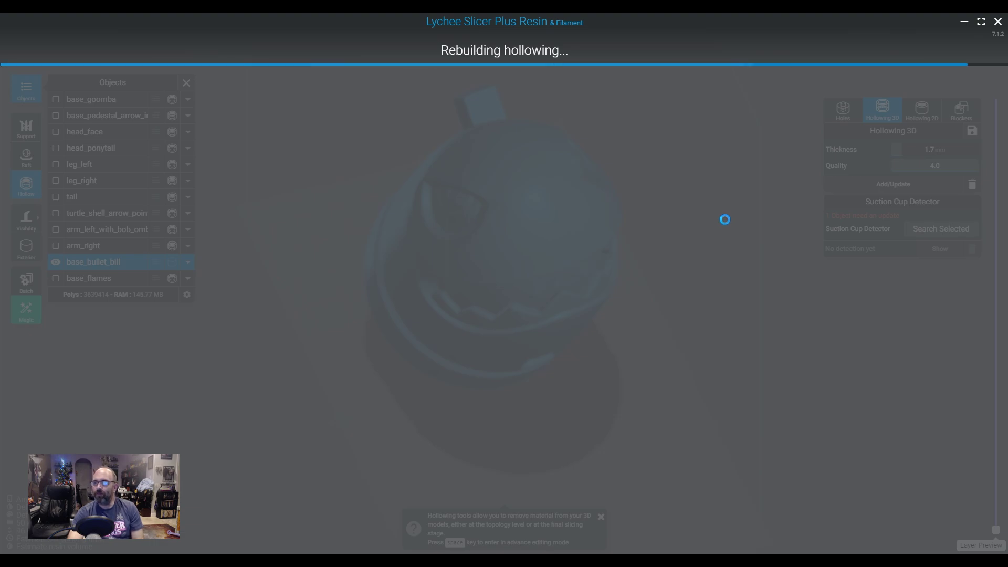
Step: Examine the hollowed bullet bill's cavity, connector peg and round base recess in the interior view
{"action": "left_click_drag", "start_coordinate": [654, 302], "coordinate": [735, 305]}
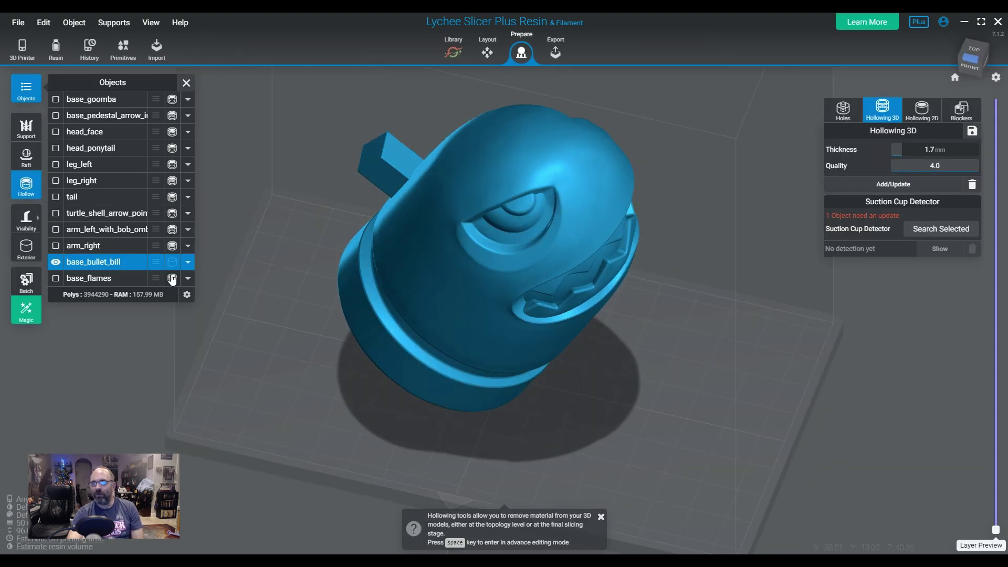
{"action": "left_click", "coordinate": [21, 260]}
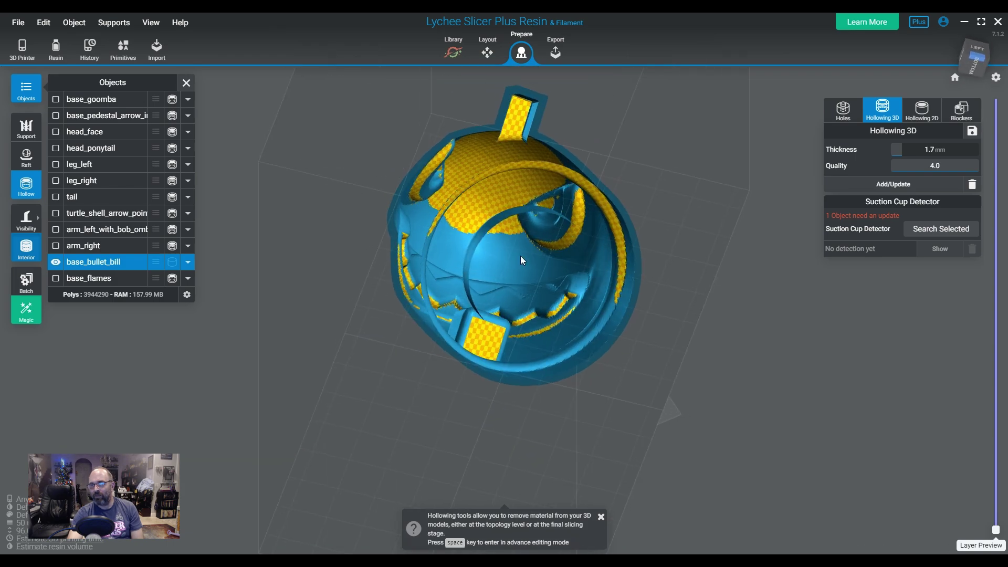
{"action": "left_click_drag", "start_coordinate": [522, 260], "coordinate": [573, 361]}
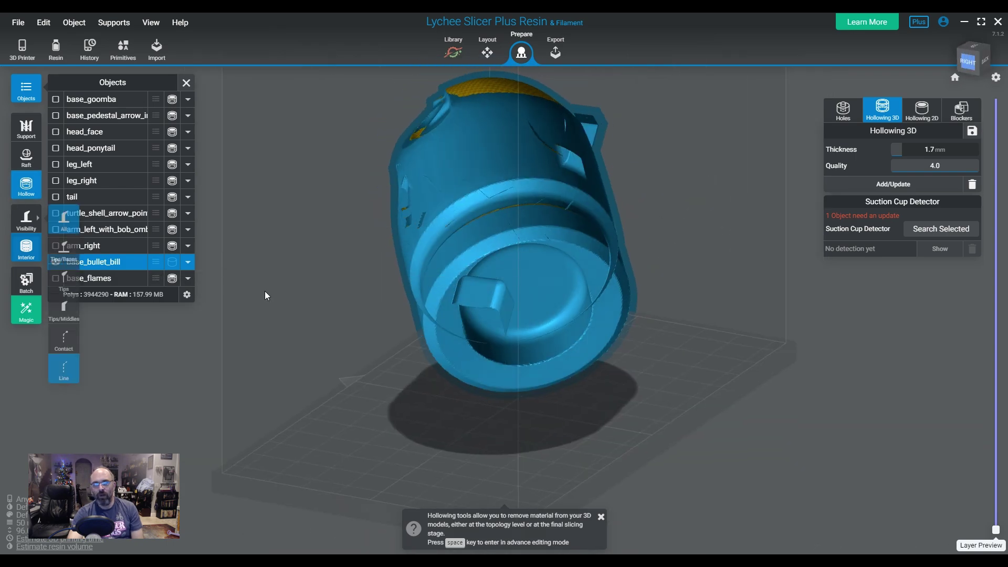
{"action": "left_click_drag", "start_coordinate": [475, 256], "coordinate": [519, 332]}
Step: Add cylindrical drain holes of 5.0 mm diameter and 3.0 mm penetration in the bullet bill's connector peg and square socket
{"action": "left_click", "coordinate": [843, 110]}
{"action": "left_click_drag", "start_coordinate": [412, 245], "coordinate": [445, 247]}
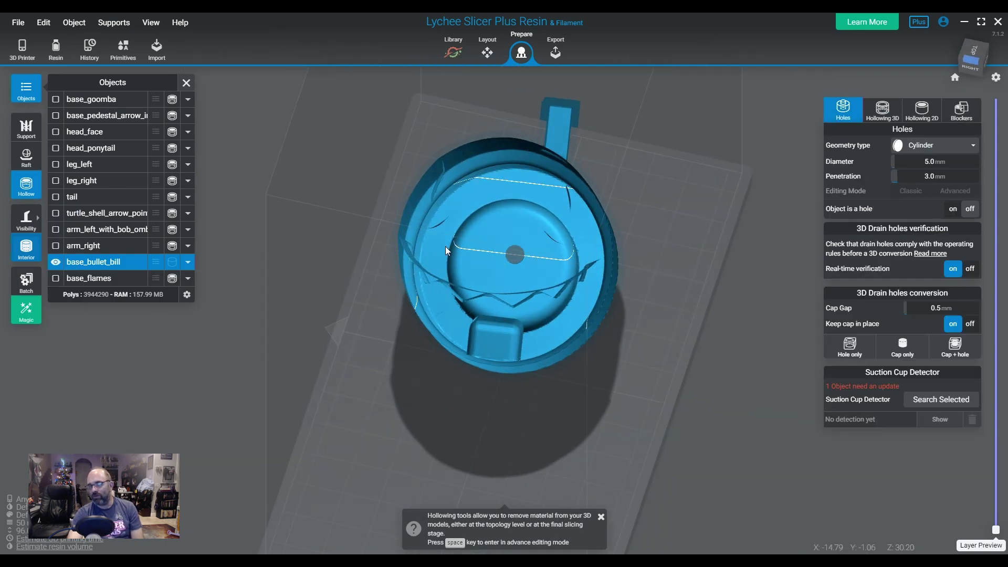
{"action": "left_click_drag", "start_coordinate": [679, 255], "coordinate": [723, 282]}
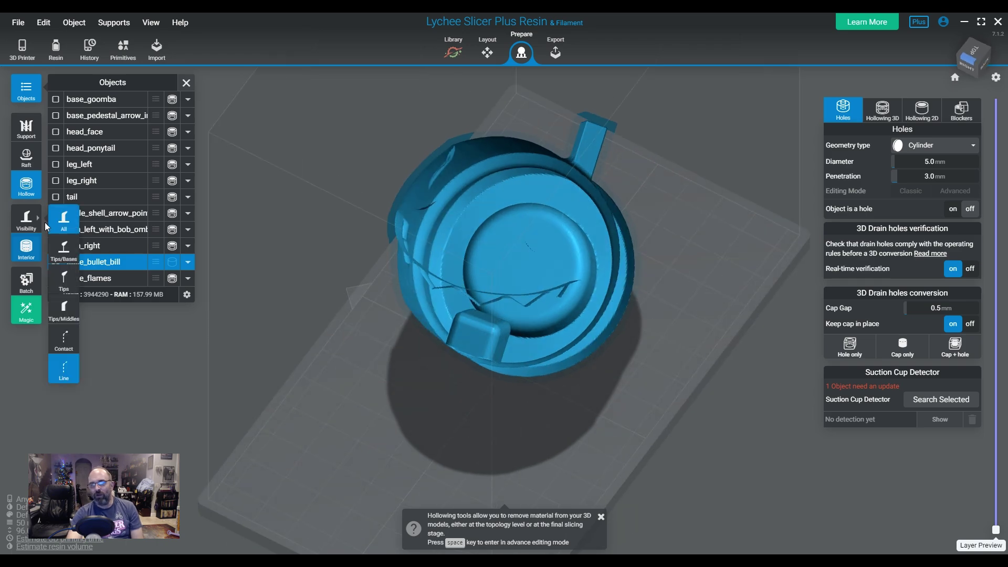
{"action": "left_click", "coordinate": [20, 250]}
{"action": "left_click_drag", "start_coordinate": [593, 430], "coordinate": [509, 306]}
{"action": "left_click", "coordinate": [474, 233]}
{"action": "left_click_drag", "start_coordinate": [511, 247], "coordinate": [561, 309]}
{"action": "left_click", "coordinate": [516, 260]}
{"action": "left_click_drag", "start_coordinate": [666, 313], "coordinate": [522, 300]}
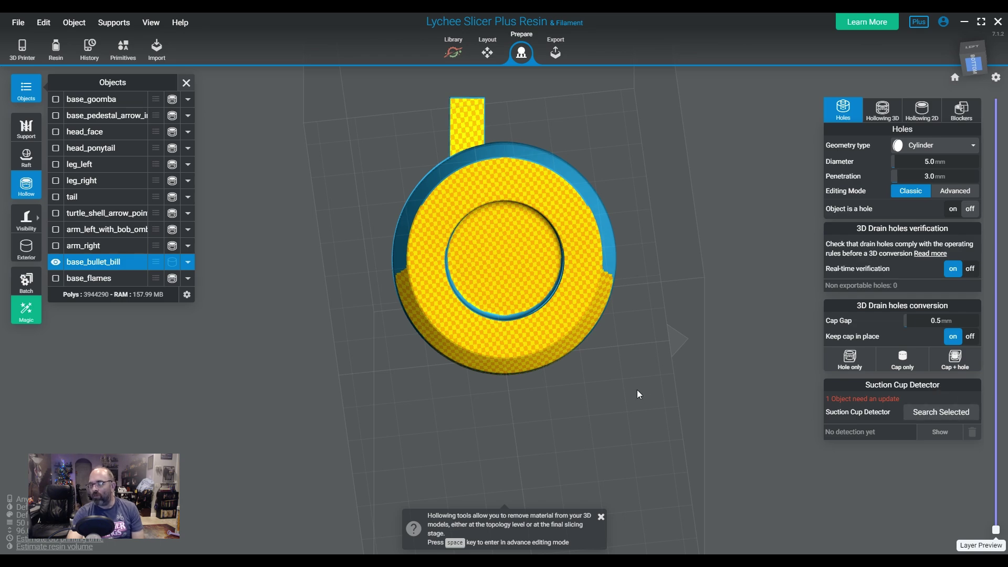
Step: Examine the hollowed bullet bill's cross-section using the export slice and simulator views and the layer preview
{"action": "mouse_move", "coordinate": [638, 392]}
{"action": "left_mouse_down"}
{"action": "mouse_move", "coordinate": [655, 412]}
{"action": "mouse_move", "coordinate": [681, 388]}
{"action": "mouse_move", "coordinate": [655, 398]}
{"action": "left_mouse_up"}
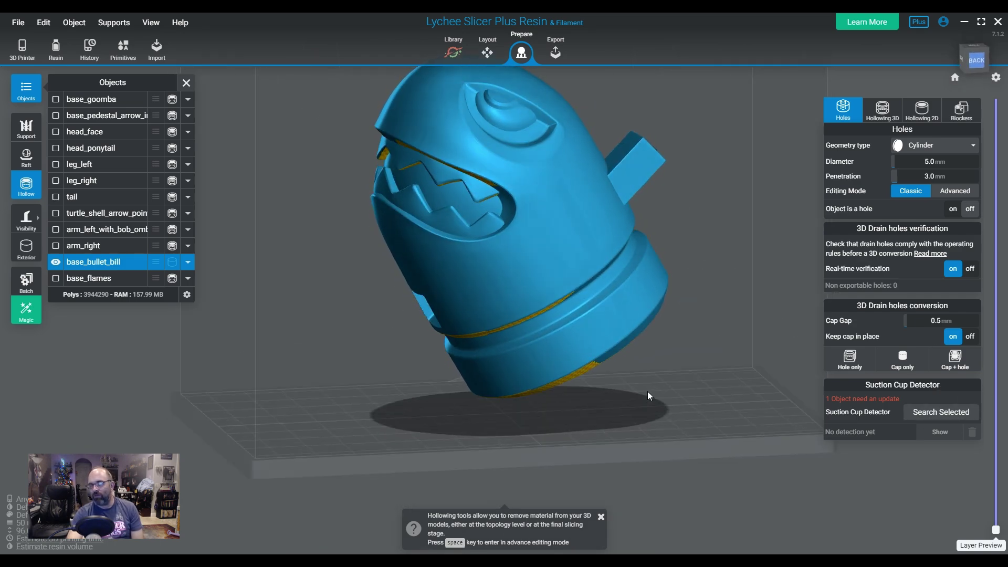
{"action": "left_click", "coordinate": [555, 53]}
{"action": "left_click", "coordinate": [26, 191]}
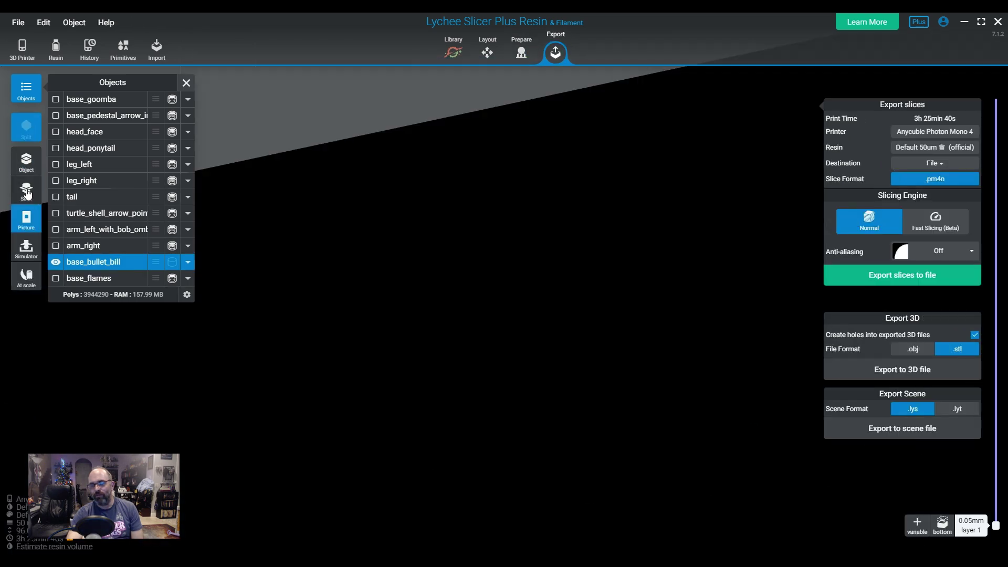
{"action": "left_click", "coordinate": [26, 246]}
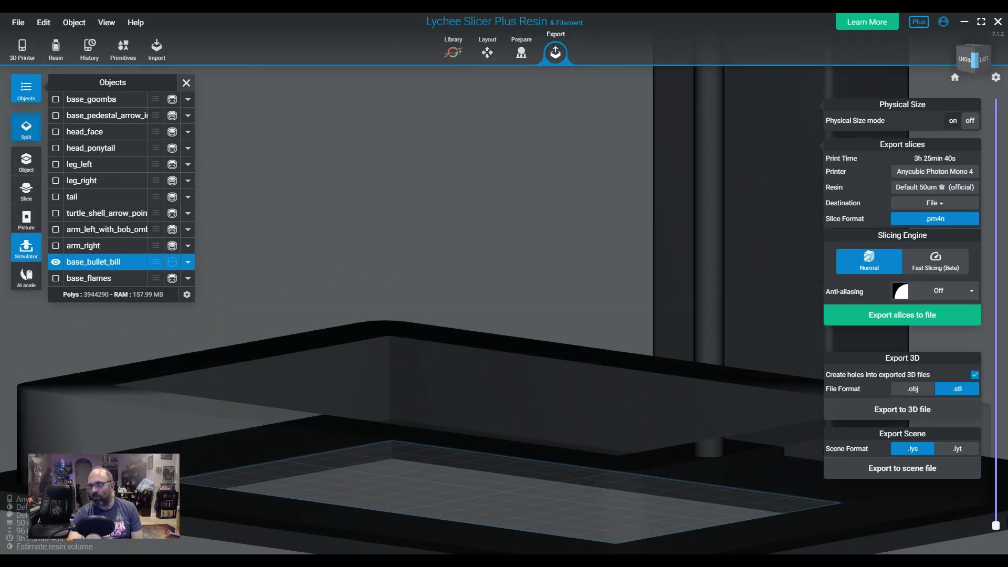
{"action": "left_click_drag", "start_coordinate": [1000, 533], "coordinate": [1005, 310]}
{"action": "right_click_drag", "start_coordinate": [535, 375], "coordinate": [632, 387]}
{"action": "right_click_drag", "start_coordinate": [544, 437], "coordinate": [577, 475]}
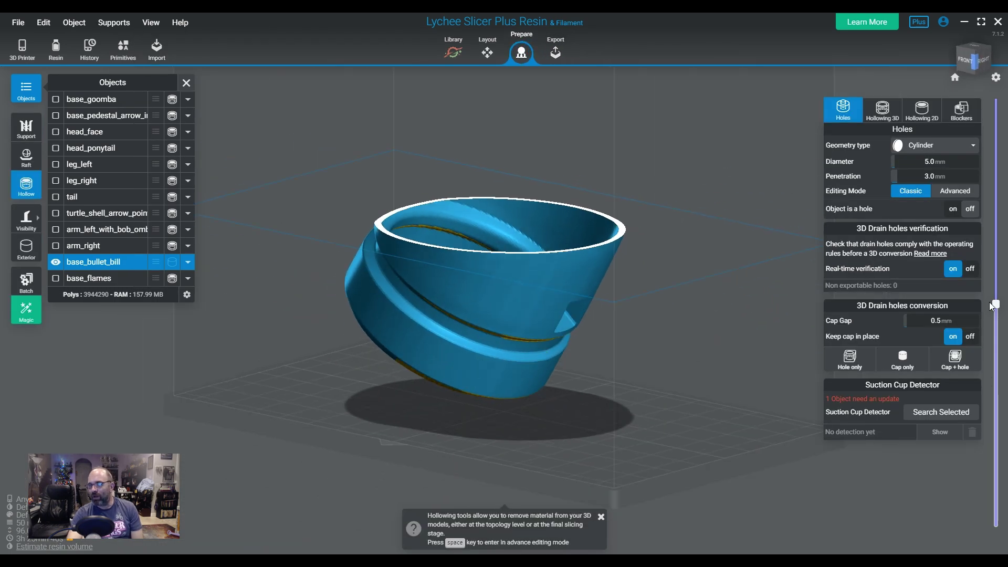
{"action": "left_click_drag", "start_coordinate": [995, 302], "coordinate": [995, 529]}
Step: In the interior view, place a 5.0 mm cylindrical drain hole at the centre of the bullet bill's round base recess
{"action": "right_click_drag", "start_coordinate": [582, 367], "coordinate": [600, 296]}
{"action": "left_click", "coordinate": [26, 248]}
{"action": "right_click_drag", "start_coordinate": [556, 415], "coordinate": [528, 347]}
{"action": "right_click_drag", "start_coordinate": [517, 276], "coordinate": [516, 278]}
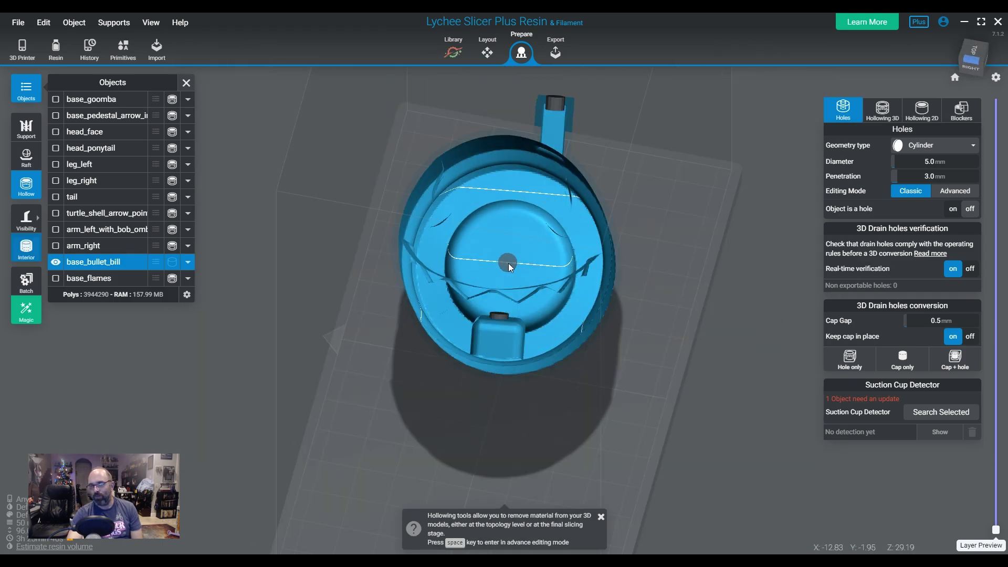
{"action": "left_click", "coordinate": [508, 265]}
{"action": "right_click_drag", "start_coordinate": [572, 334], "coordinate": [565, 360]}
Step: Enlarge the central base hole to about 27.6 mm diameter with advanced hole editing, and check its fit in the exterior view
{"action": "key", "text": "space"}
{"action": "left_click_drag", "start_coordinate": [570, 266], "coordinate": [780, 288]}
{"action": "key", "text": "space"}
{"action": "left_click", "coordinate": [27, 248]}
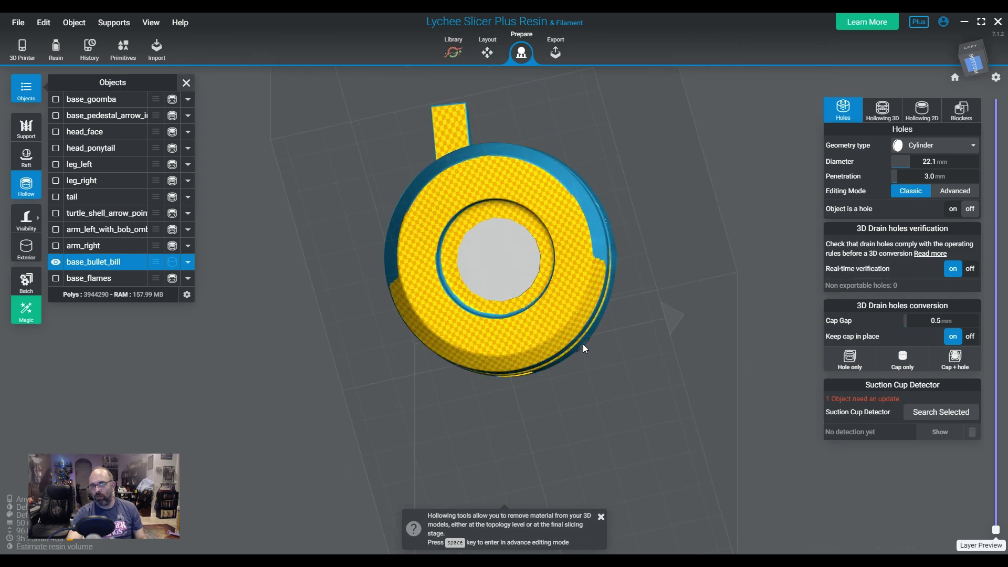
{"action": "key", "text": "space"}
{"action": "left_click_drag", "start_coordinate": [593, 254], "coordinate": [584, 255]}
{"action": "key", "text": "space"}
{"action": "right_click_drag", "start_coordinate": [649, 416], "coordinate": [662, 452]}
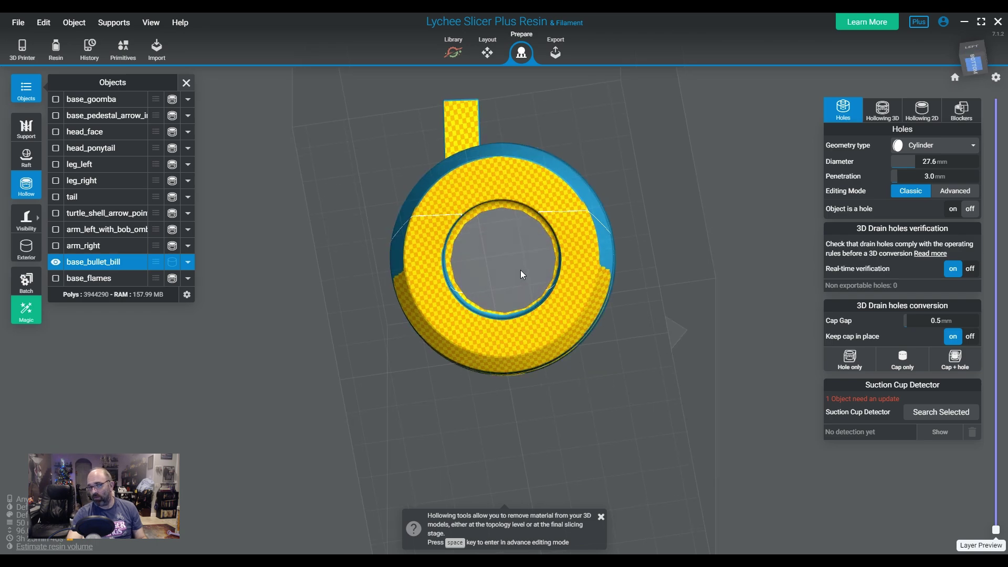
Step: Check the central base hole in the advanced editing mode and inspect all drain holes in the interior view
{"action": "key", "text": "space"}
{"action": "key", "text": "space"}
{"action": "key", "text": "space"}
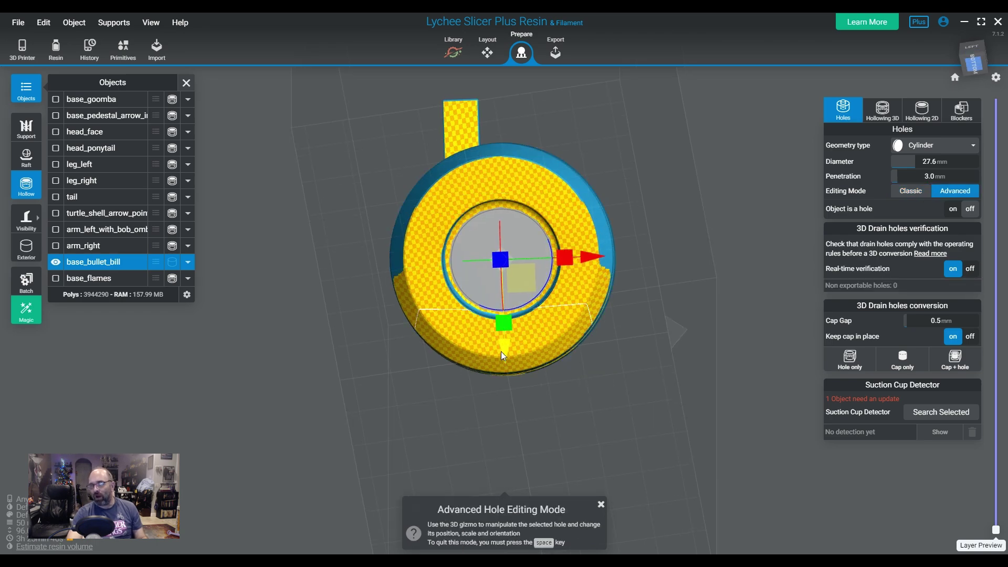
{"action": "key", "text": "space"}
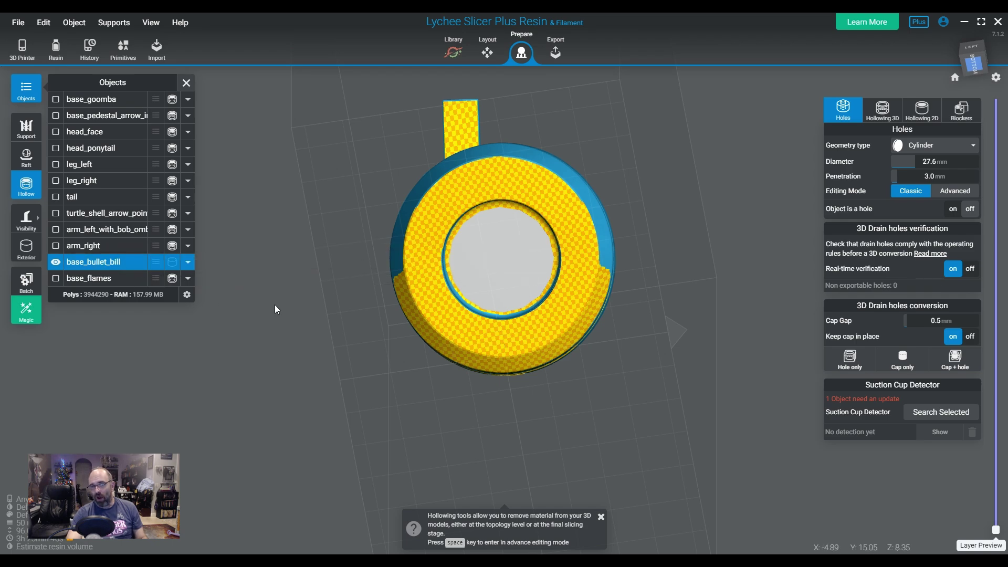
{"action": "left_click", "coordinate": [37, 246]}
{"action": "left_click_drag", "start_coordinate": [307, 320], "coordinate": [645, 345]}
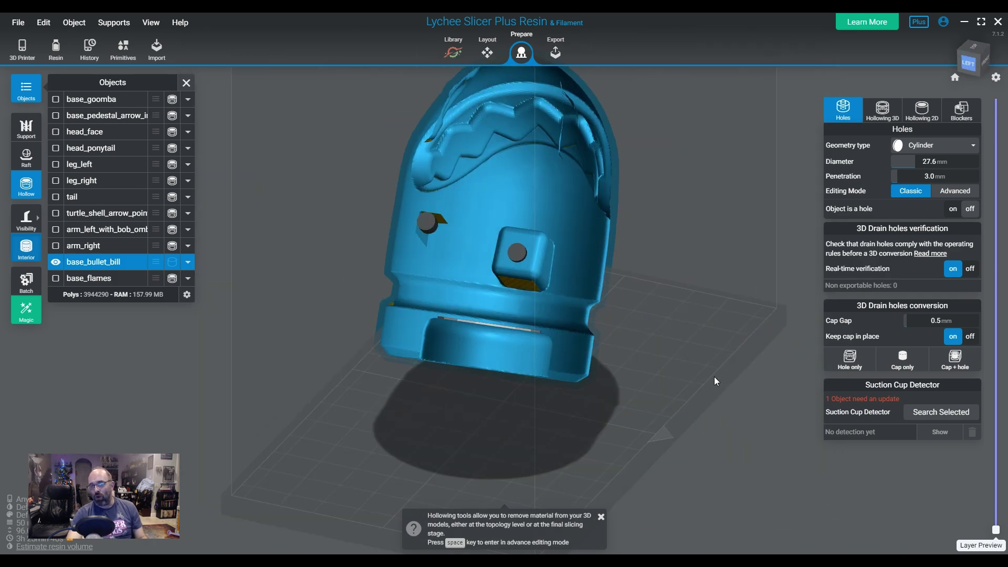
Step: Examine the bullet bill's central base hole in the interior view and its lowest hollow cavities with the exterior layer preview
{"action": "left_click_drag", "start_coordinate": [702, 381], "coordinate": [507, 398]}
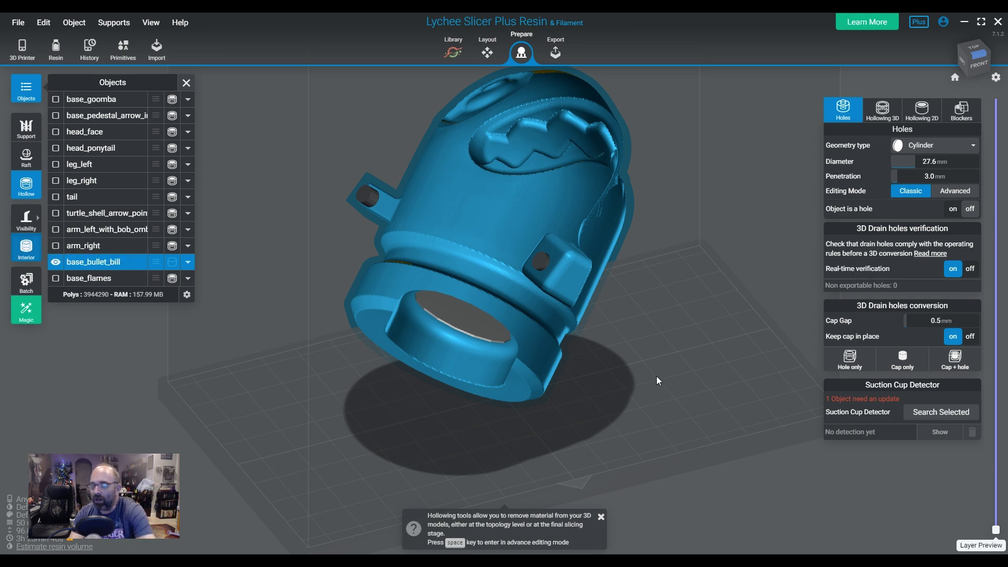
{"action": "left_click_drag", "start_coordinate": [647, 370], "coordinate": [430, 420]}
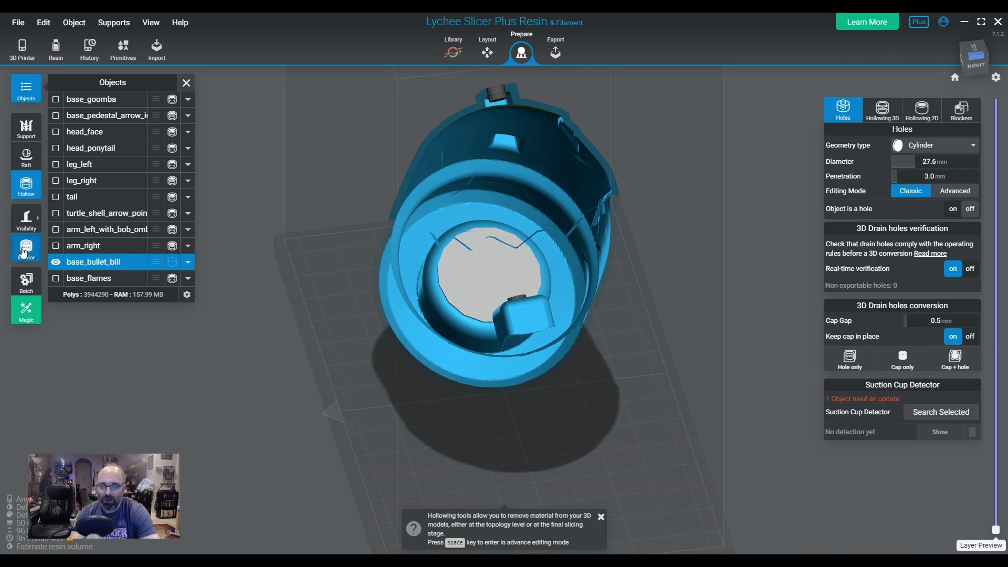
{"action": "left_click_drag", "start_coordinate": [540, 417], "coordinate": [530, 458]}
{"action": "scroll", "coordinate": [492, 425], "scroll_direction": "up", "scroll_amount": 5}
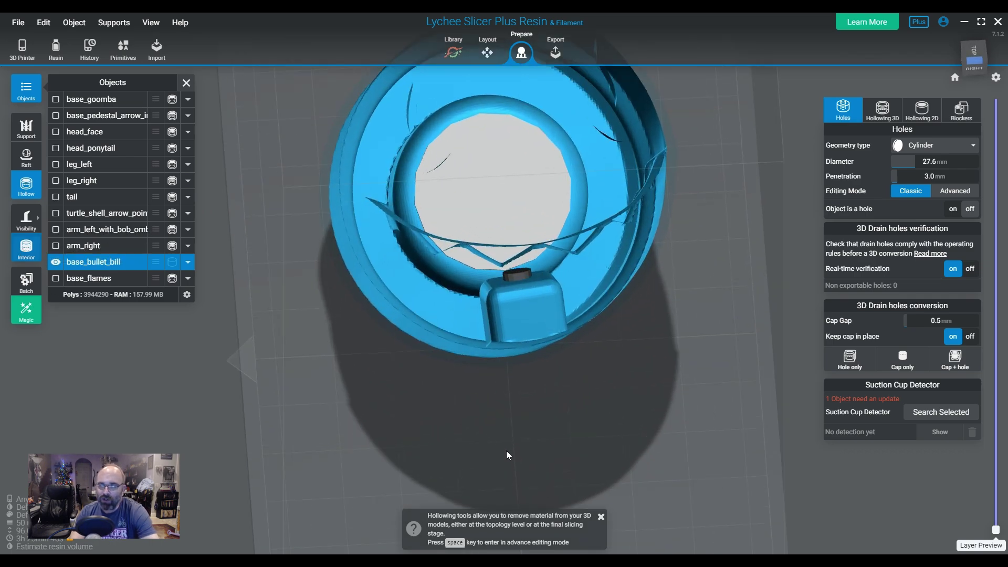
{"action": "left_click", "coordinate": [26, 247]}
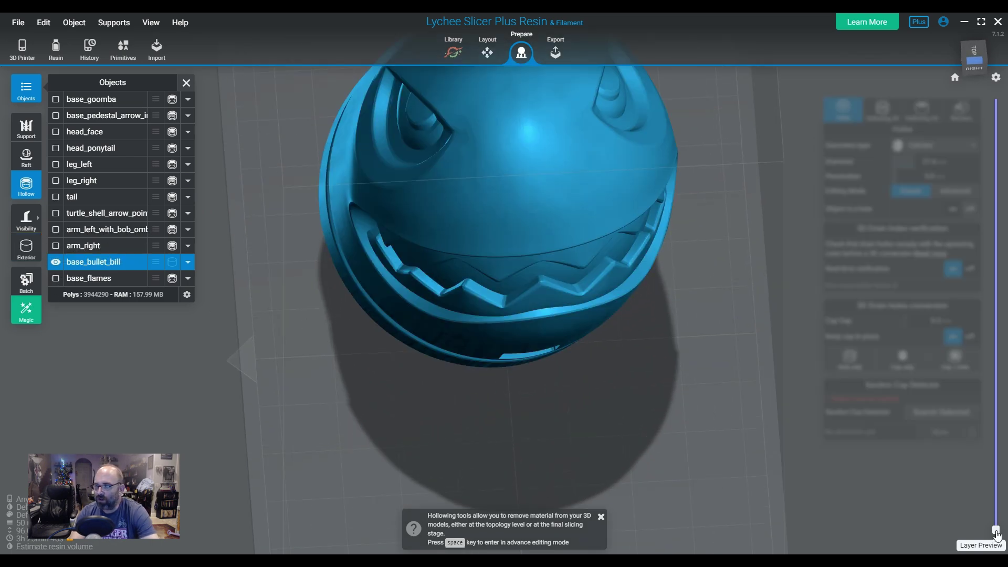
{"action": "left_click_drag", "start_coordinate": [995, 529], "coordinate": [995, 460]}
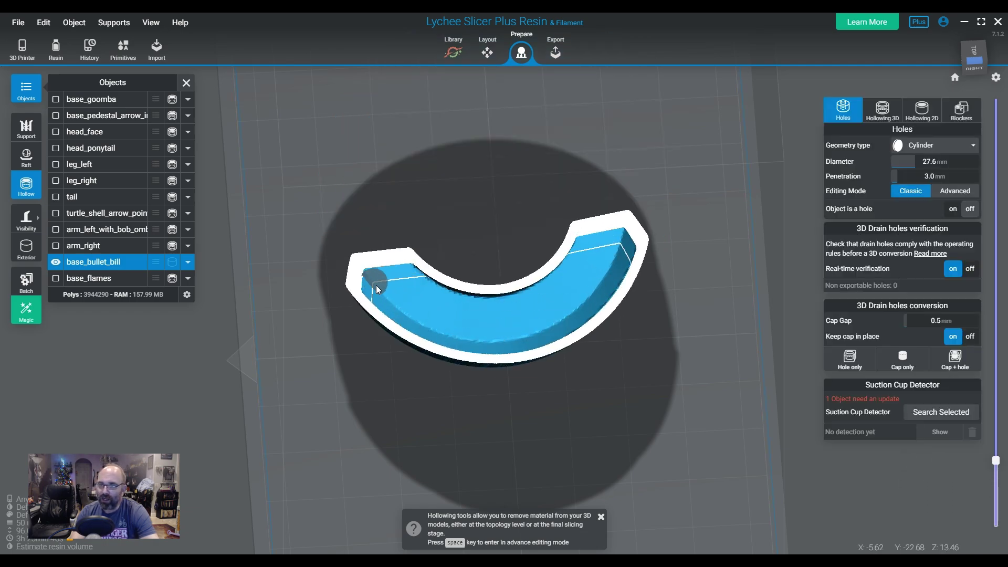
{"action": "left_click_drag", "start_coordinate": [995, 460], "coordinate": [997, 491]}
{"action": "right_click_drag", "start_coordinate": [792, 467], "coordinate": [701, 457]}
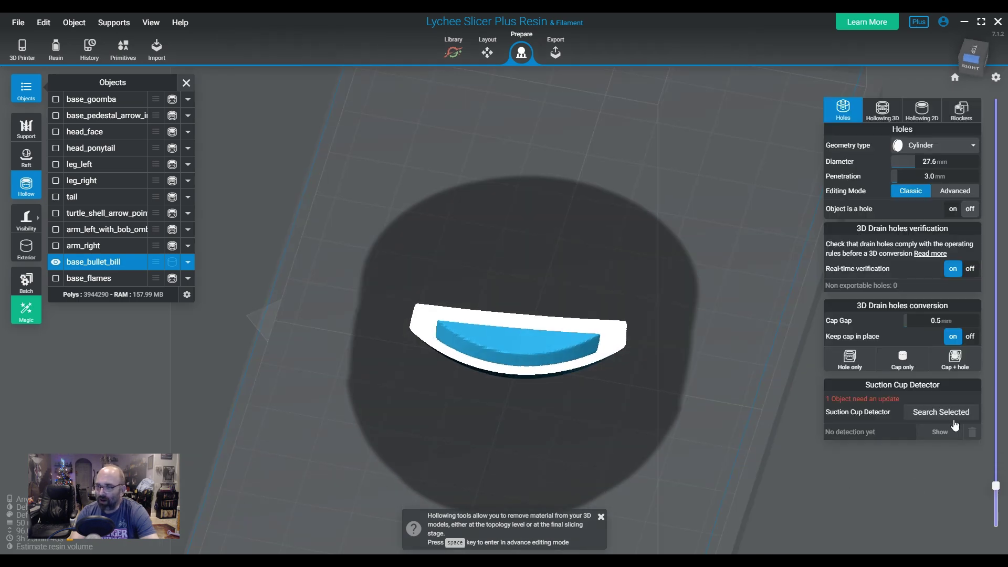
Step: Run the suction cup search on the bullet bill, examine the flagged area layer by layer, and clear the detection
{"action": "left_click", "coordinate": [955, 417]}
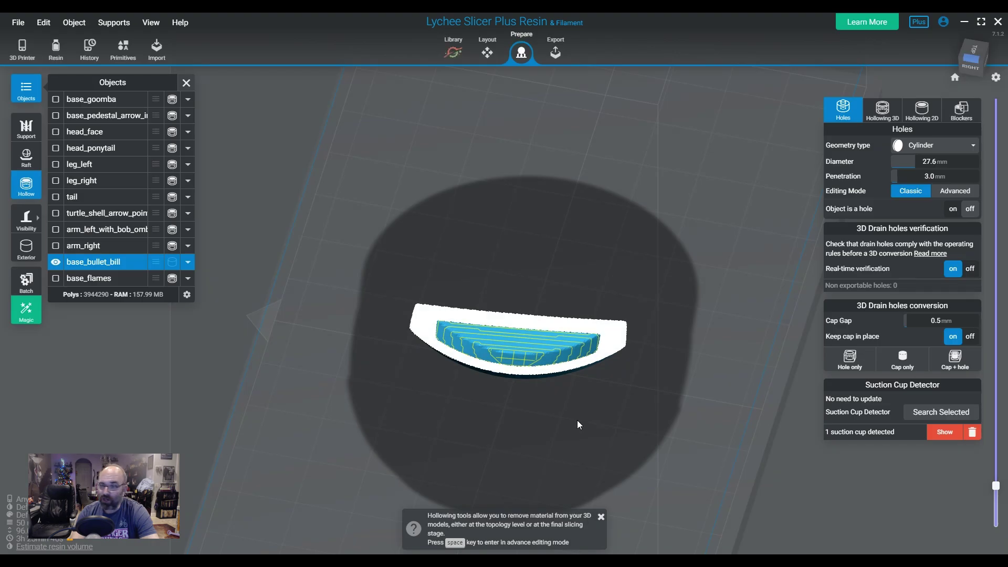
{"action": "right_click_drag", "start_coordinate": [621, 427], "coordinate": [567, 380]}
{"action": "left_click_drag", "start_coordinate": [997, 486], "coordinate": [1000, 363]}
{"action": "right_click_drag", "start_coordinate": [730, 408], "coordinate": [456, 264]}
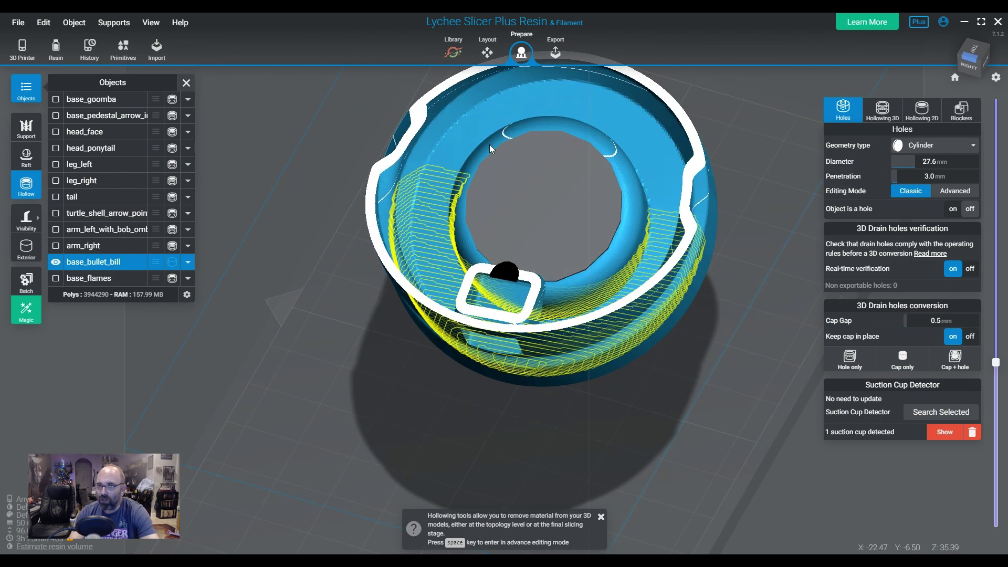
{"action": "right_click_drag", "start_coordinate": [489, 144], "coordinate": [409, 310]}
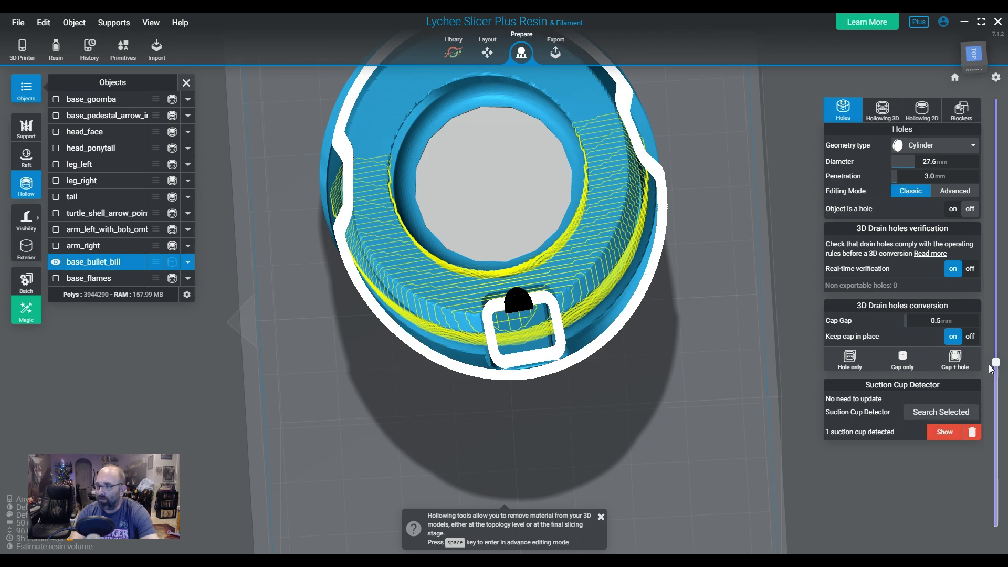
{"action": "left_click_drag", "start_coordinate": [996, 362], "coordinate": [996, 426]}
{"action": "right_click_drag", "start_coordinate": [653, 437], "coordinate": [761, 439]}
{"action": "left_click", "coordinate": [972, 433]}
Step: Place three 5.0 mm cylindrical drain holes side by side in the lowest part of the base rim's hollow cavity
{"action": "right_click_drag", "start_coordinate": [555, 425], "coordinate": [481, 361]}
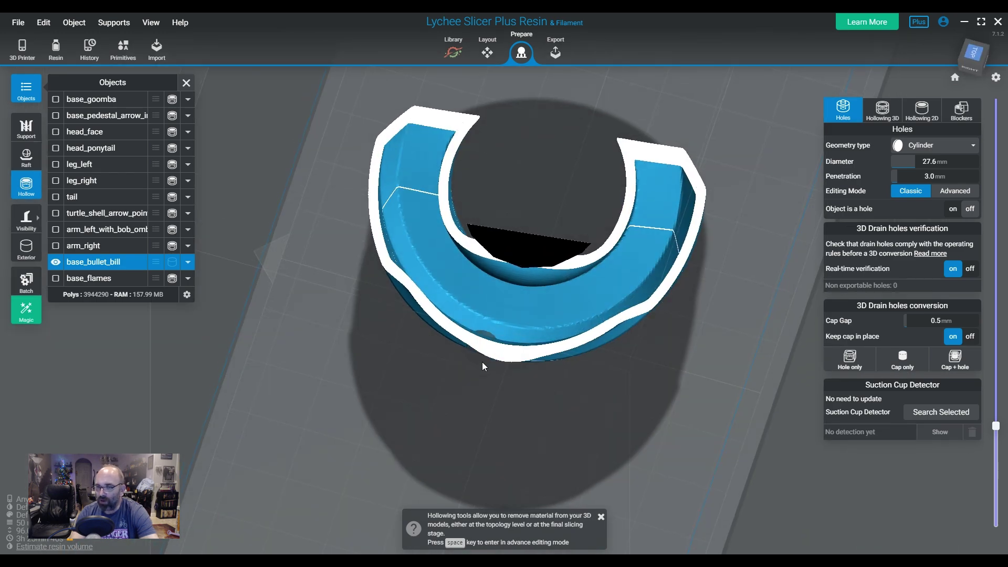
{"action": "left_click", "coordinate": [517, 311]}
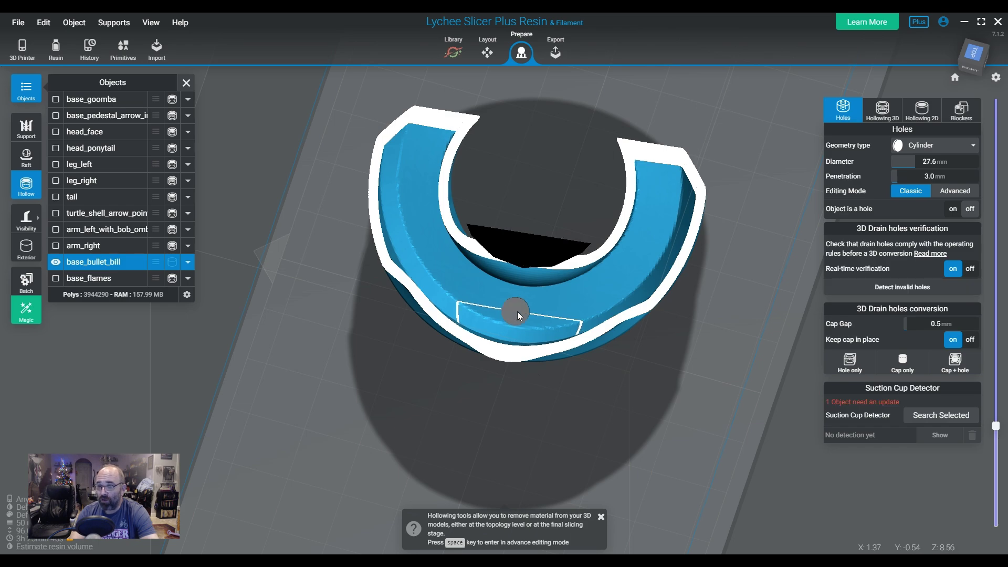
{"action": "left_click", "coordinate": [556, 311]}
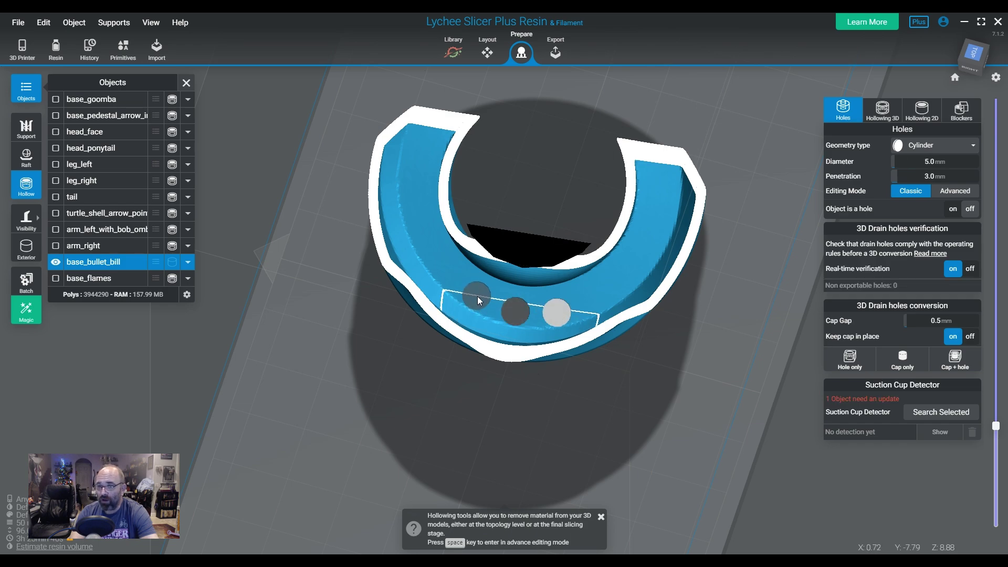
{"action": "left_click", "coordinate": [477, 297]}
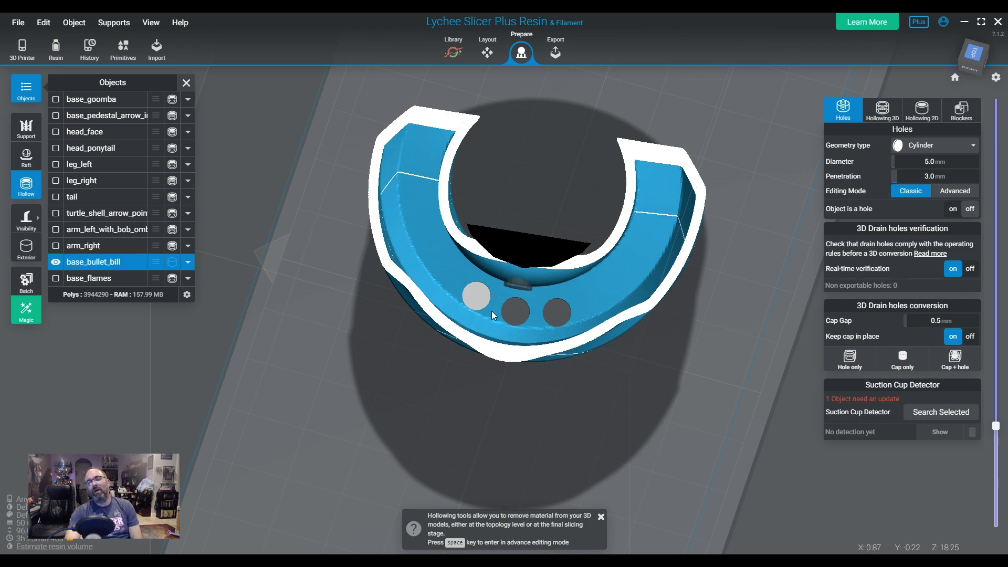
{"action": "left_click", "coordinate": [512, 310]}
{"action": "left_click", "coordinate": [558, 317]}
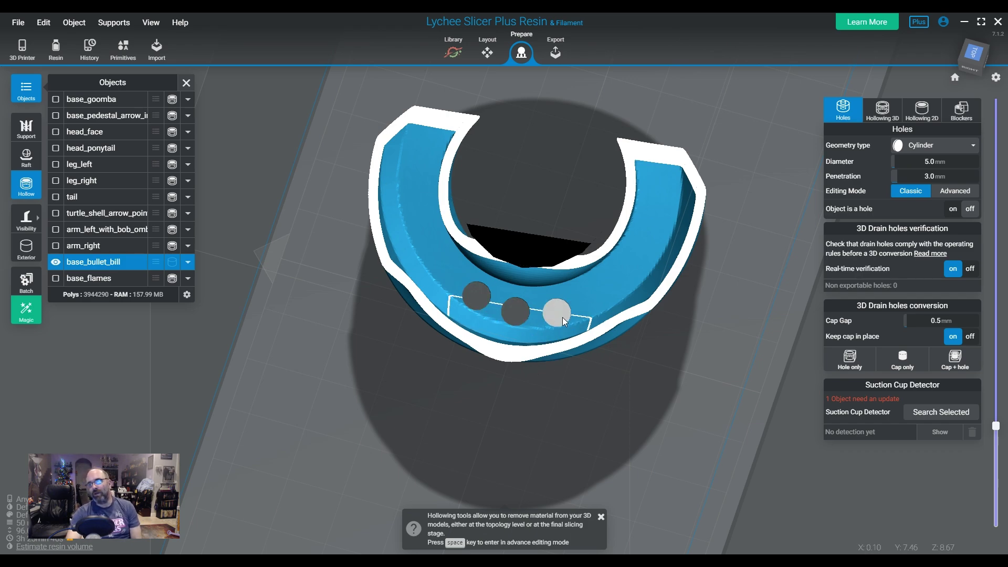
{"action": "left_click", "coordinate": [477, 292]}
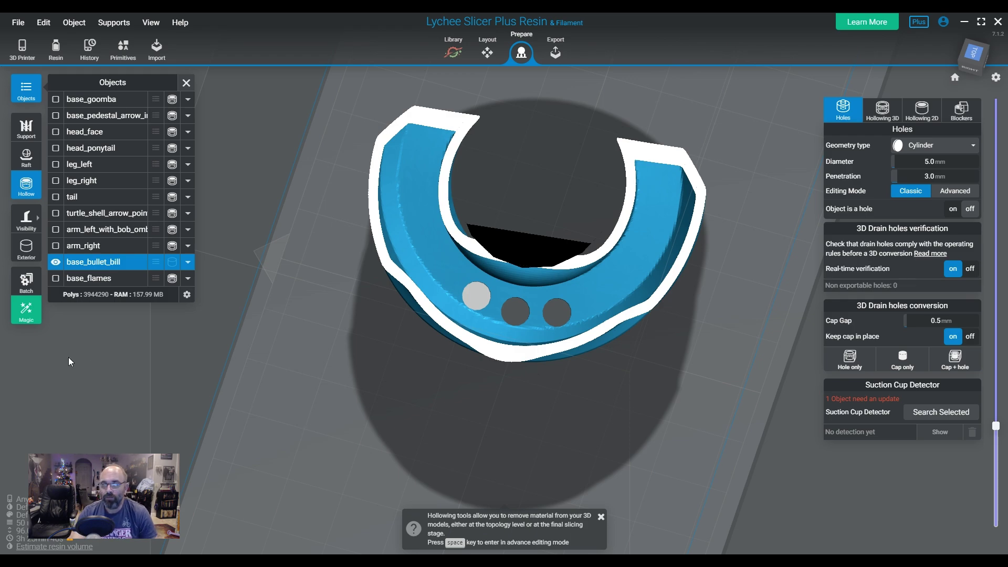
Step: Compare the rim holes in the interior and exterior views, restore the full model, and check the holes from below
{"action": "left_click", "coordinate": [27, 249]}
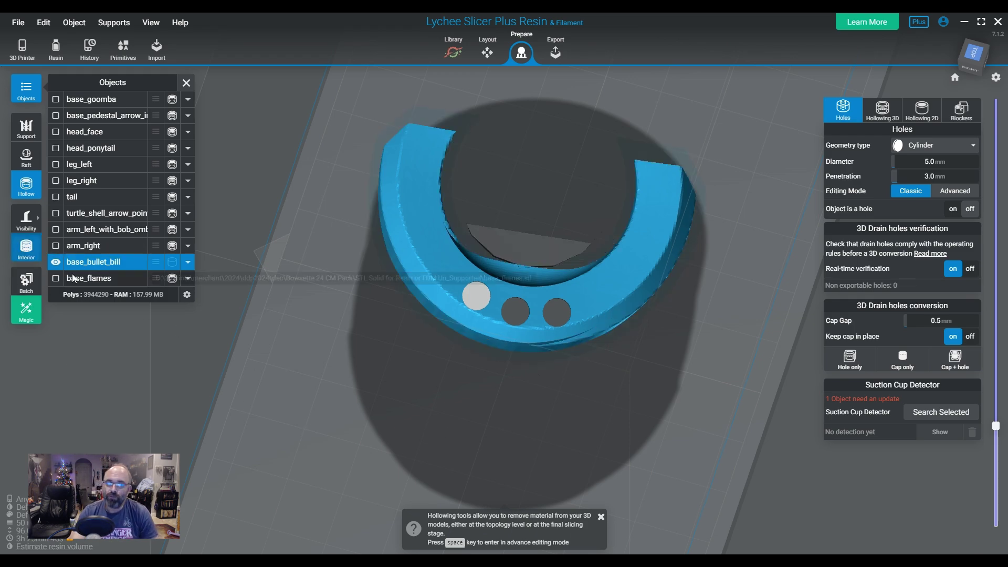
{"action": "left_click", "coordinate": [26, 249]}
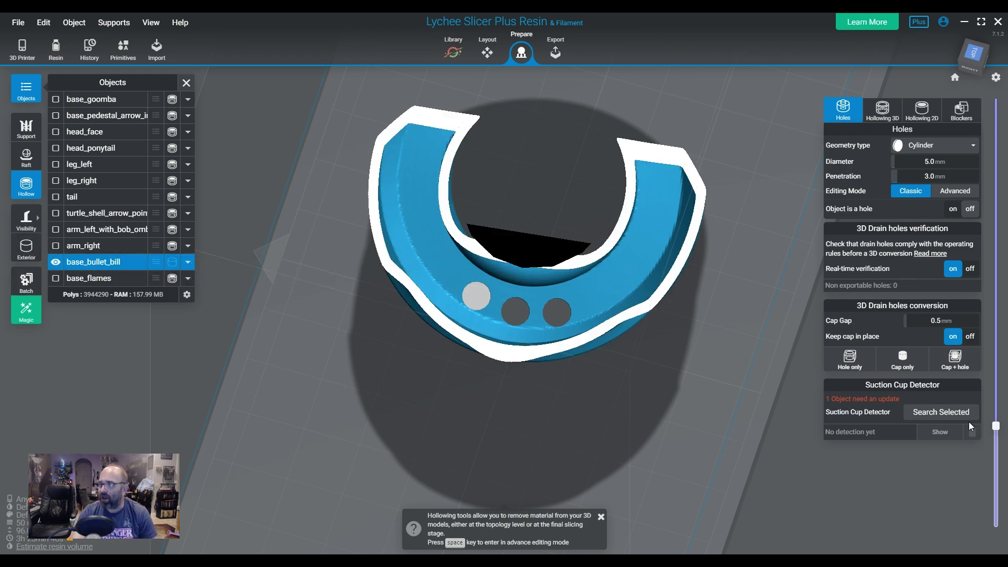
{"action": "left_click_drag", "start_coordinate": [995, 426], "coordinate": [995, 529]}
{"action": "right_click_drag", "start_coordinate": [511, 470], "coordinate": [564, 396]}
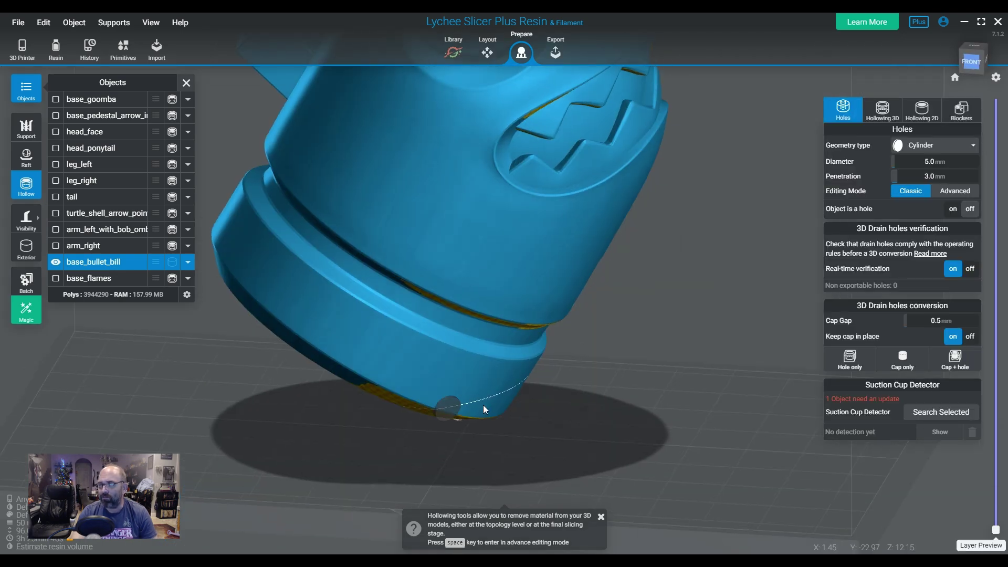
{"action": "left_click_drag", "start_coordinate": [563, 396], "coordinate": [627, 371]}
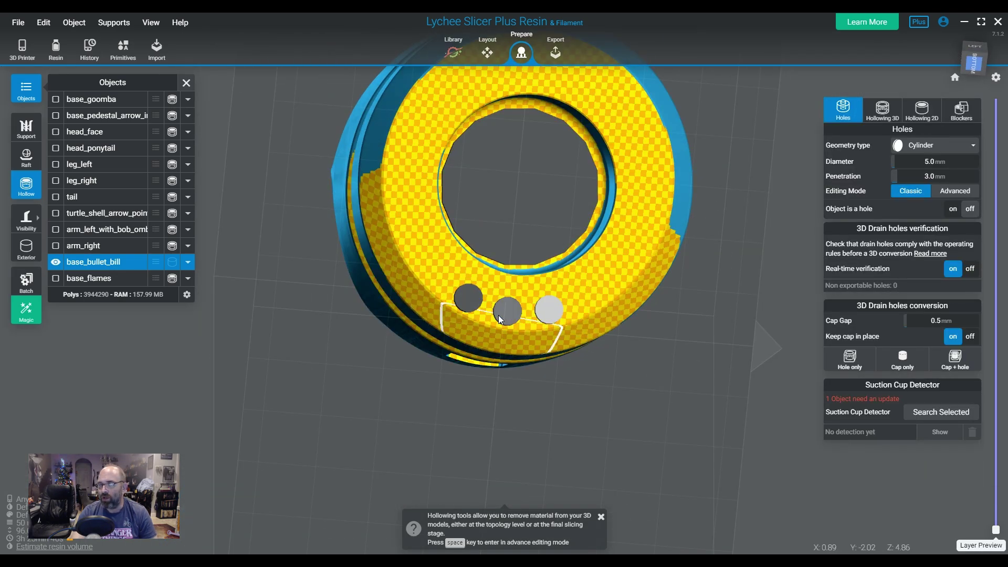
{"action": "right_click_drag", "start_coordinate": [481, 332], "coordinate": [416, 385]}
{"action": "left_click_drag", "start_coordinate": [416, 385], "coordinate": [523, 279]}
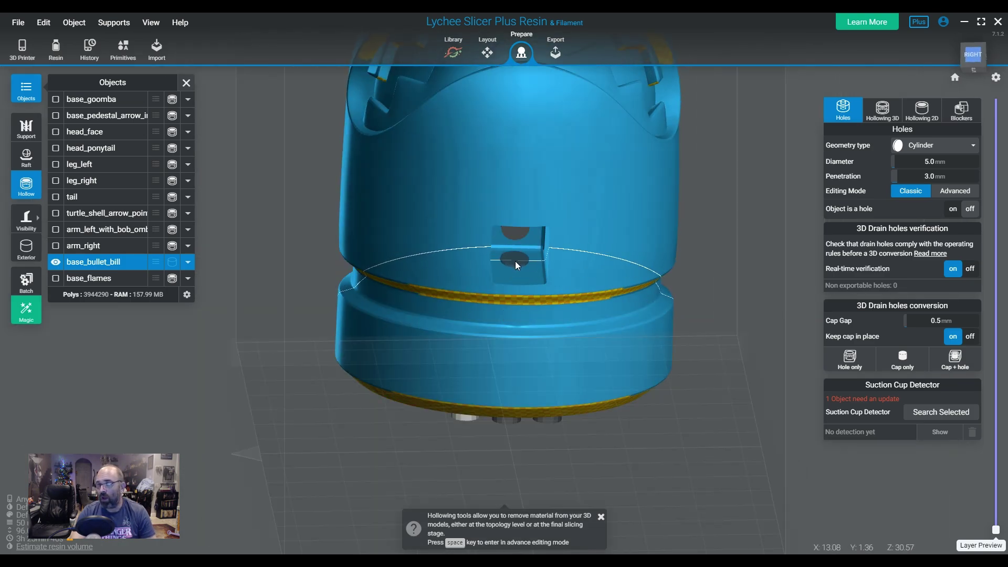
Step: Add 5.0 mm drain holes to the square peg below the mouth and to the underside and side of the back peg
{"action": "left_click", "coordinate": [660, 472]}
{"action": "left_click_drag", "start_coordinate": [660, 471], "coordinate": [543, 293]}
{"action": "left_click_drag", "start_coordinate": [514, 260], "coordinate": [468, 269]}
{"action": "left_click", "coordinate": [411, 243]}
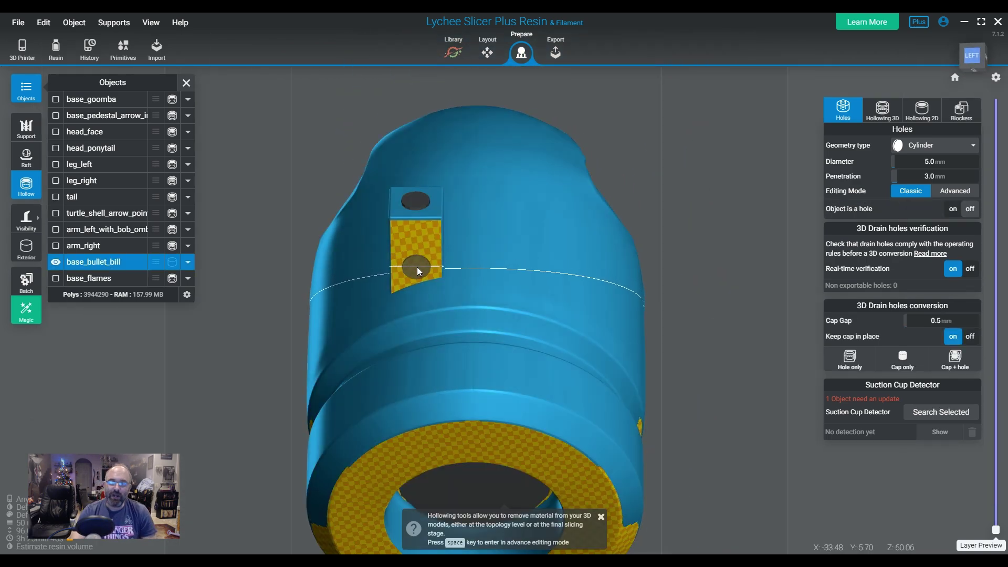
{"action": "left_click", "coordinate": [417, 267]}
{"action": "left_click_drag", "start_coordinate": [417, 266], "coordinate": [435, 323]}
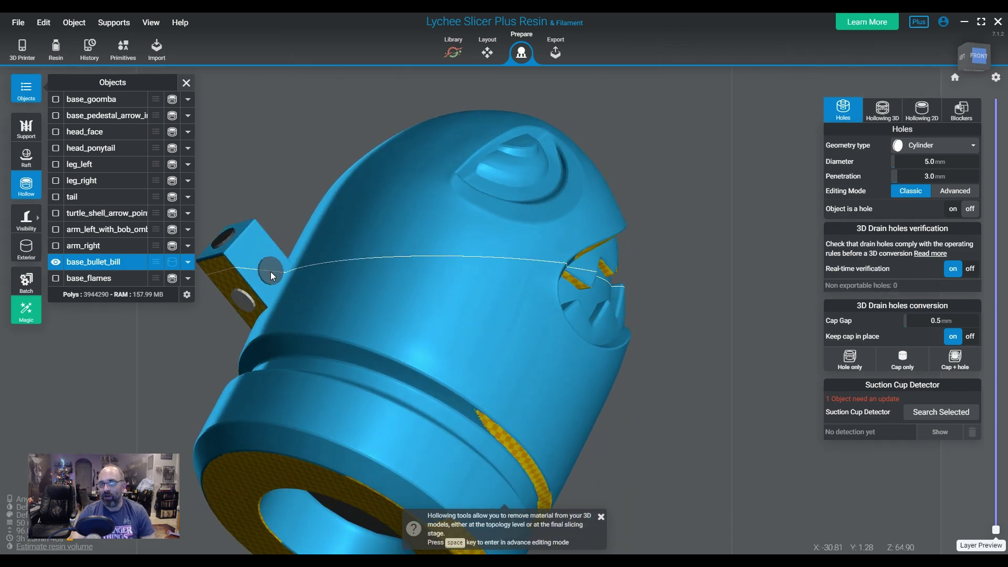
{"action": "left_click_drag", "start_coordinate": [684, 417], "coordinate": [509, 375]}
{"action": "left_click_drag", "start_coordinate": [446, 383], "coordinate": [446, 407]}
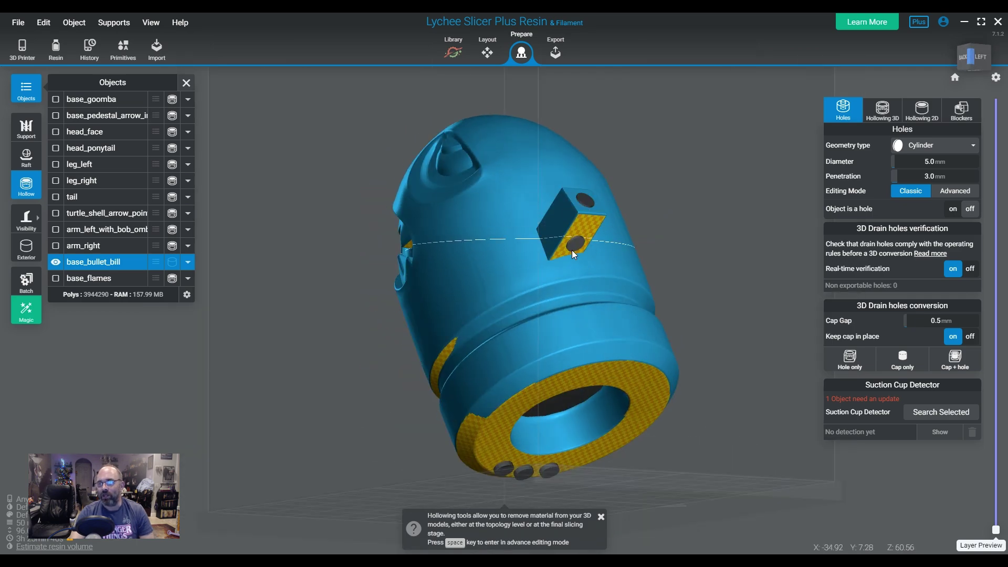
Step: Inspect the drain holes on both pegs and the base rim from all sides of the bullet bill
{"action": "left_click_drag", "start_coordinate": [571, 254], "coordinate": [519, 396]}
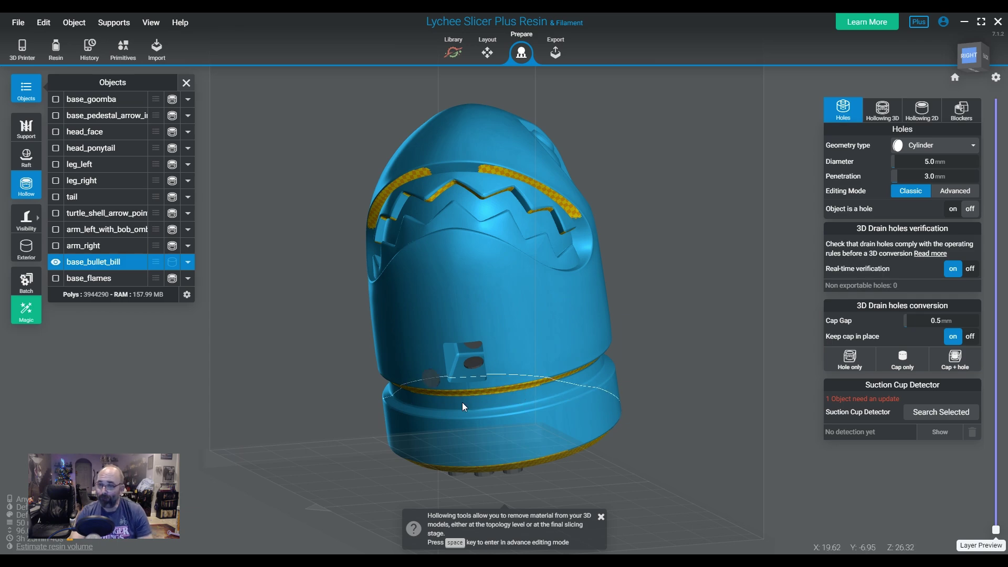
{"action": "right_click_drag", "start_coordinate": [550, 392], "coordinate": [596, 414]}
{"action": "scroll", "coordinate": [524, 357], "scroll_direction": "down", "scroll_amount": 3}
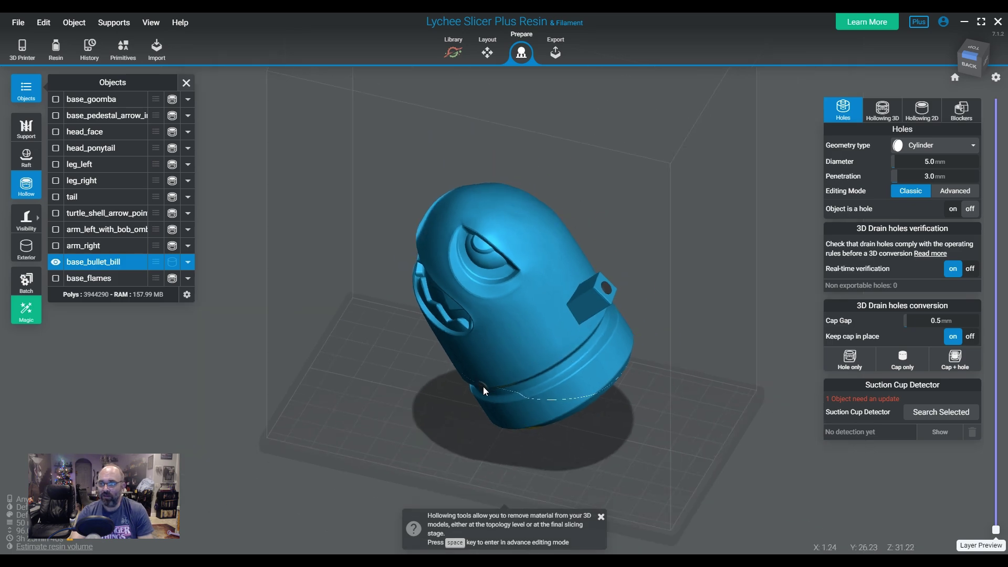
{"action": "right_click_drag", "start_coordinate": [483, 387], "coordinate": [593, 385]}
{"action": "right_click_drag", "start_coordinate": [619, 438], "coordinate": [637, 456]}
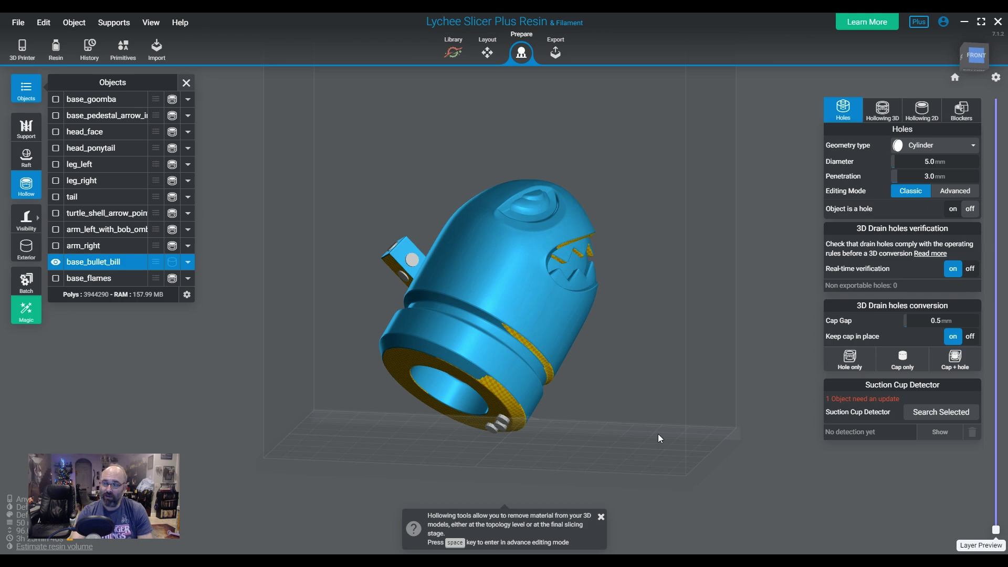
{"action": "right_click_drag", "start_coordinate": [420, 339], "coordinate": [567, 338]}
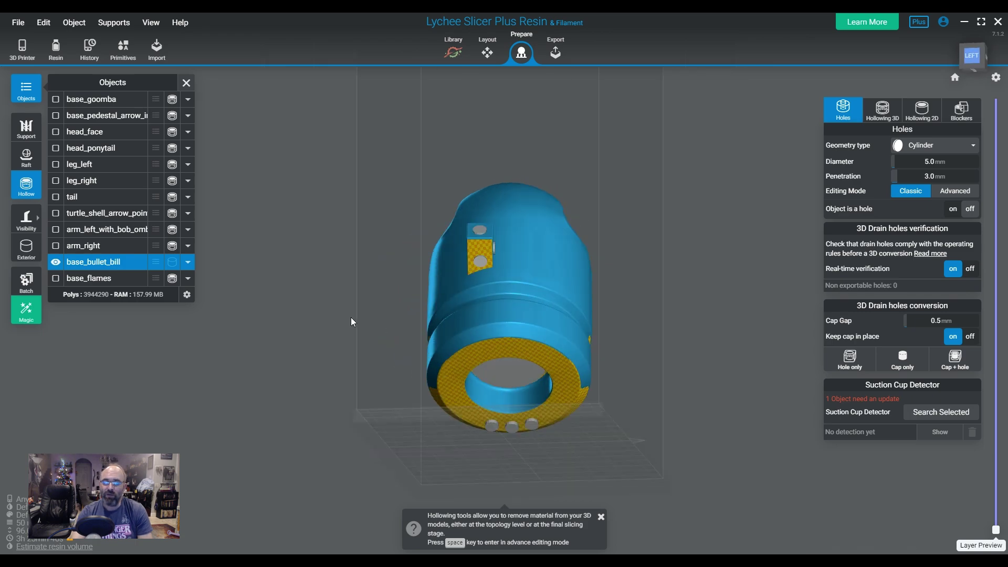
{"action": "right_click_drag", "start_coordinate": [334, 319], "coordinate": [577, 408]}
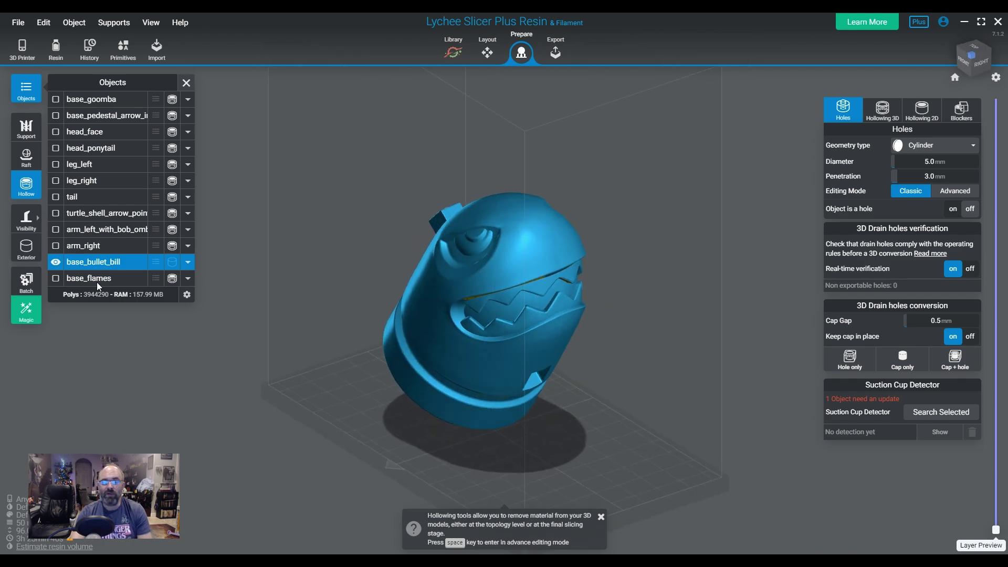
{"action": "left_click", "coordinate": [666, 422]}
{"action": "right_click_drag", "start_coordinate": [667, 422], "coordinate": [501, 258]}
{"action": "left_click", "coordinate": [501, 257]}
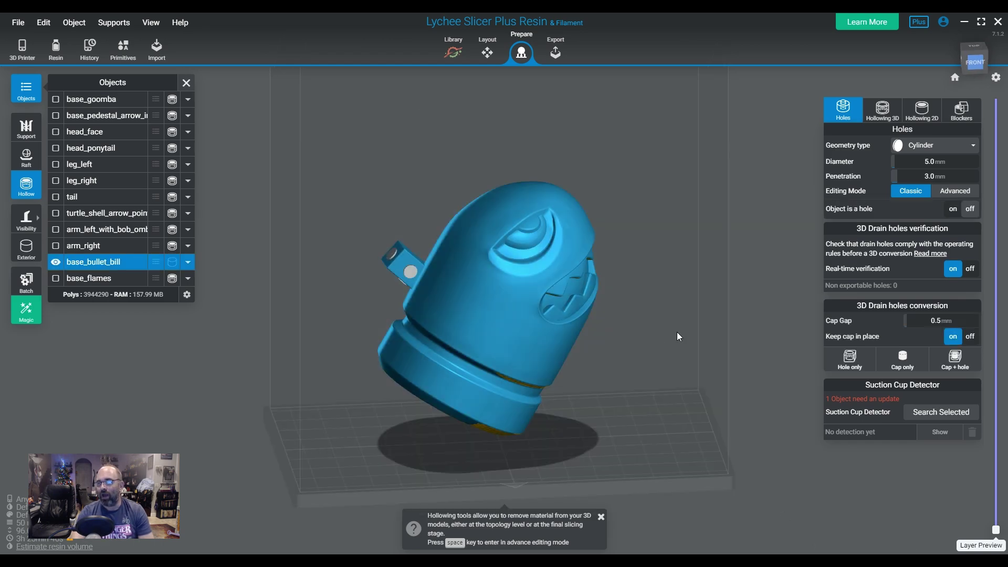
Step: Convert the bullet bill's drain holes into real 3D holes without caps and repair the converted object's structural issues
{"action": "right_click_drag", "start_coordinate": [363, 318], "coordinate": [732, 414]}
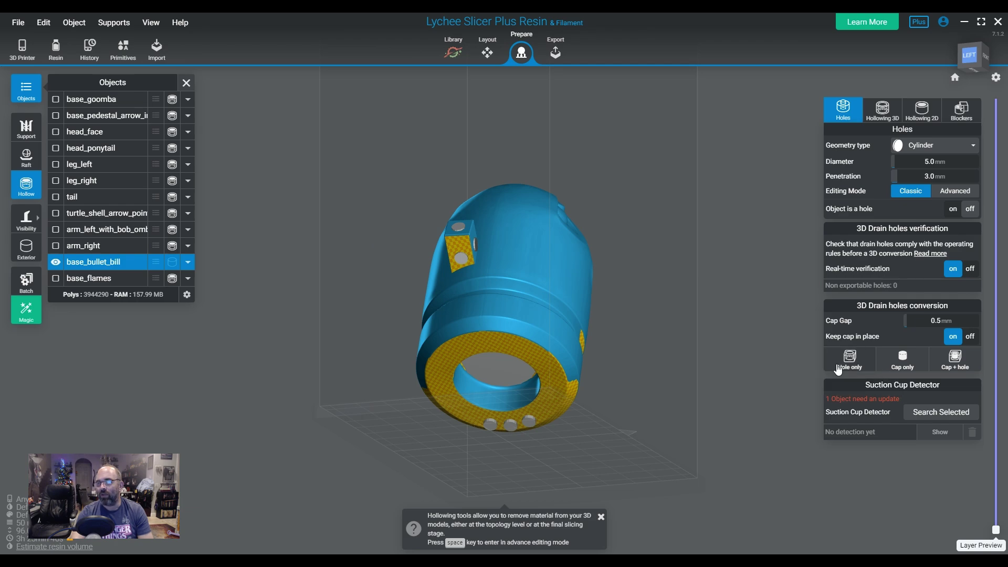
{"action": "left_click", "coordinate": [549, 386]}
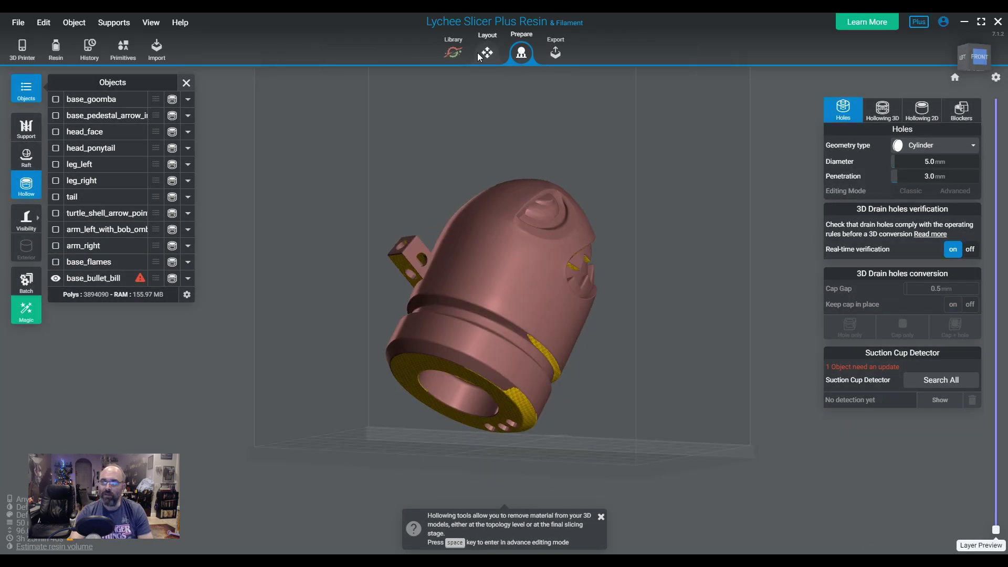
{"action": "left_click", "coordinate": [487, 53]}
{"action": "left_click", "coordinate": [514, 259]}
{"action": "left_click", "coordinate": [887, 224]}
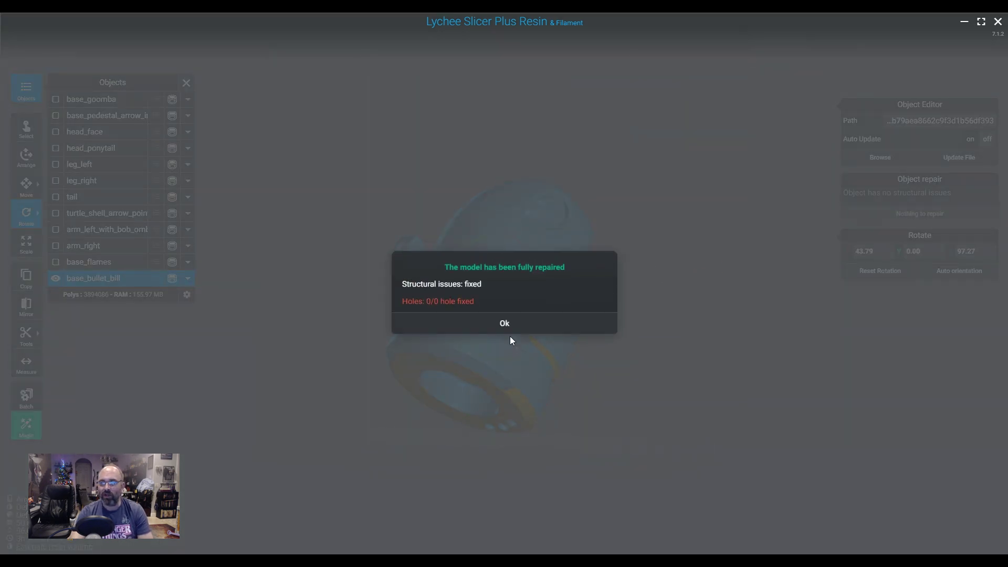
{"action": "left_click", "coordinate": [511, 331]}
Step: Examine the repaired bullet bill's hollow interior and cut drain holes by slicing through it in the Prepare mode's layer preview
{"action": "left_click", "coordinate": [520, 53]}
{"action": "left_click_drag", "start_coordinate": [712, 366], "coordinate": [622, 367]}
{"action": "left_click_drag", "start_coordinate": [995, 531], "coordinate": [996, 183]}
{"action": "left_click_drag", "start_coordinate": [651, 294], "coordinate": [682, 372]}
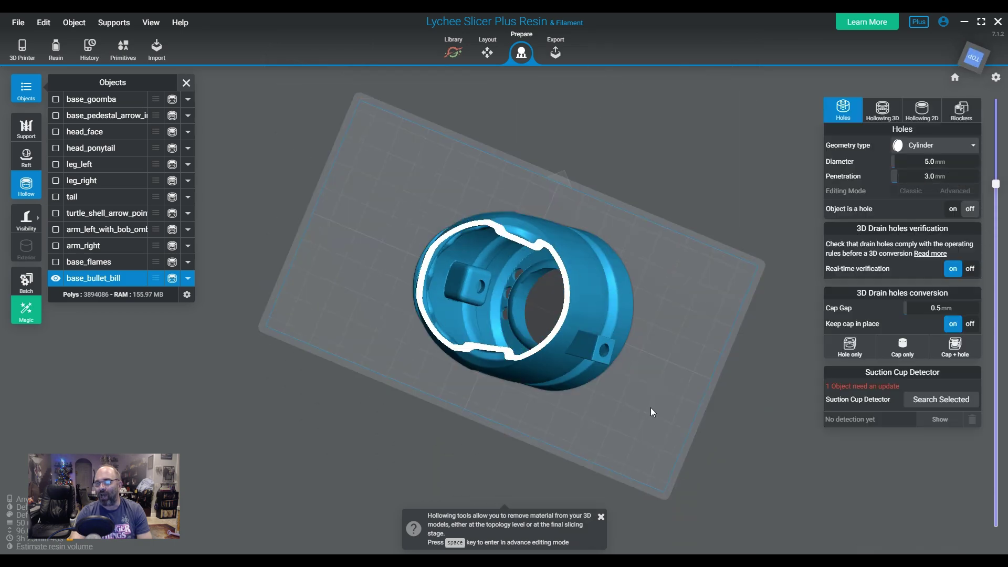
{"action": "left_click_drag", "start_coordinate": [652, 411], "coordinate": [560, 354]}
Step: Switch to support editing and restore the full layer range so the whole bullet bill is displayed
{"action": "left_click", "coordinate": [27, 129]}
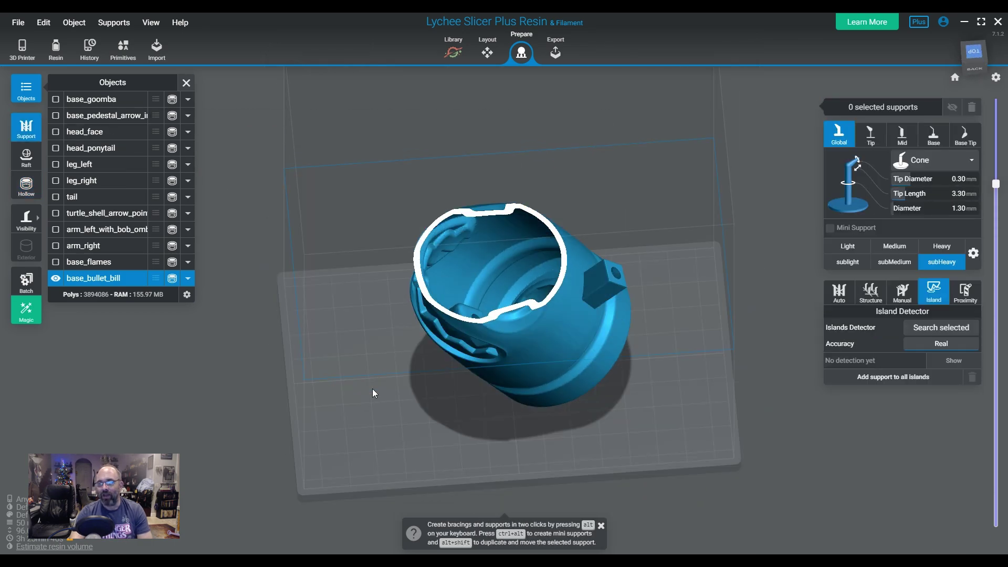
{"action": "left_click_drag", "start_coordinate": [383, 393], "coordinate": [631, 445]}
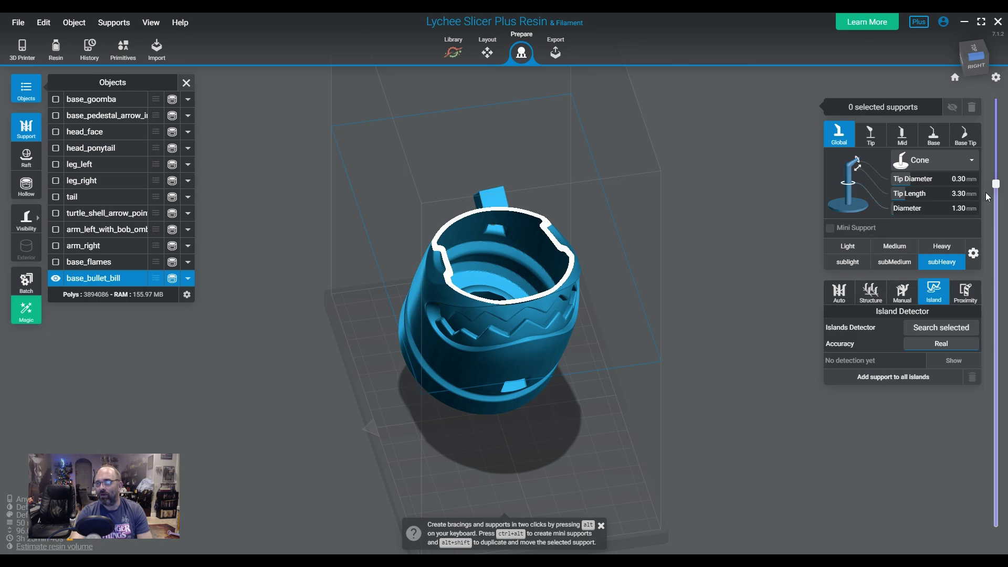
{"action": "left_click_drag", "start_coordinate": [996, 185], "coordinate": [996, 531]}
{"action": "left_click_drag", "start_coordinate": [487, 452], "coordinate": [442, 302]}
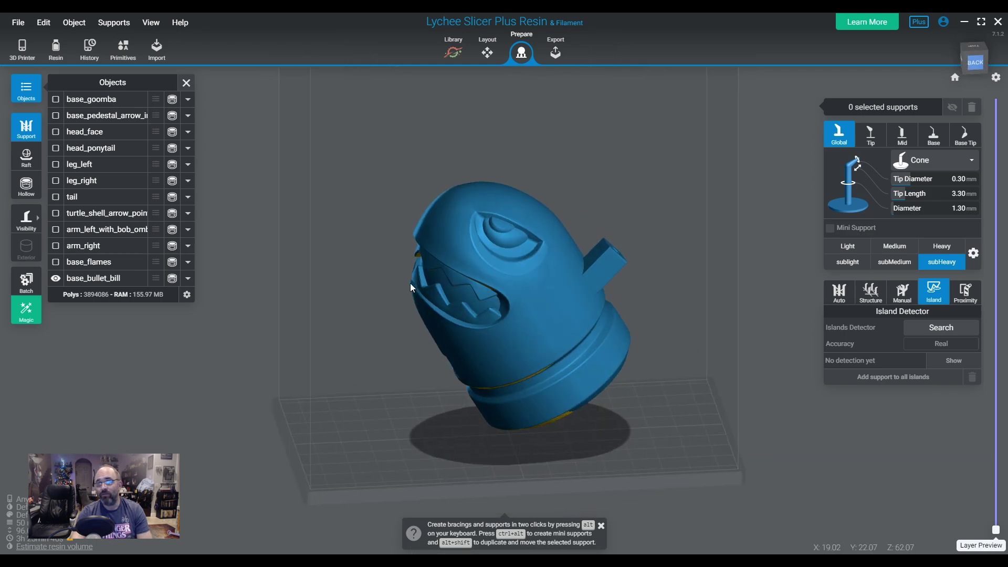
Step: Hide base_bullet_bill, show arm_right and arm_left_with_bob_omb, and switch to Layout mode
{"action": "left_click", "coordinate": [55, 278]}
{"action": "left_click", "coordinate": [55, 246]}
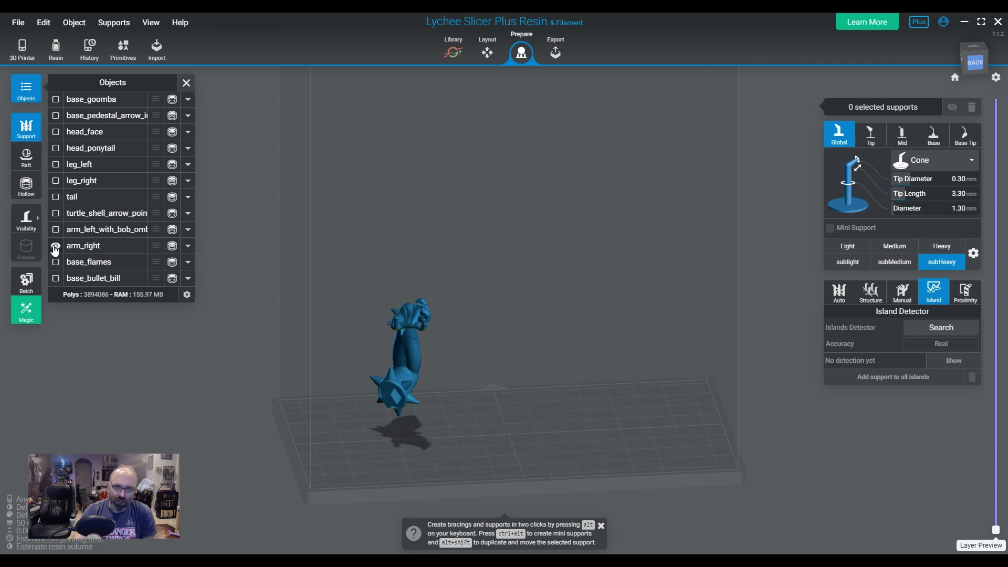
{"action": "left_click", "coordinate": [55, 230]}
{"action": "left_click_drag", "start_coordinate": [455, 336], "coordinate": [443, 364]}
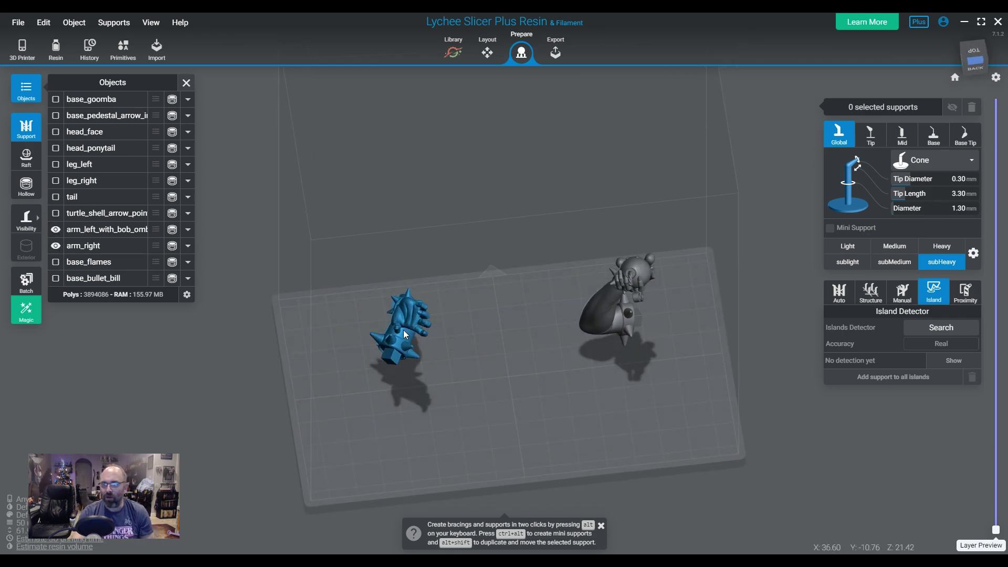
{"action": "left_click", "coordinate": [487, 52]}
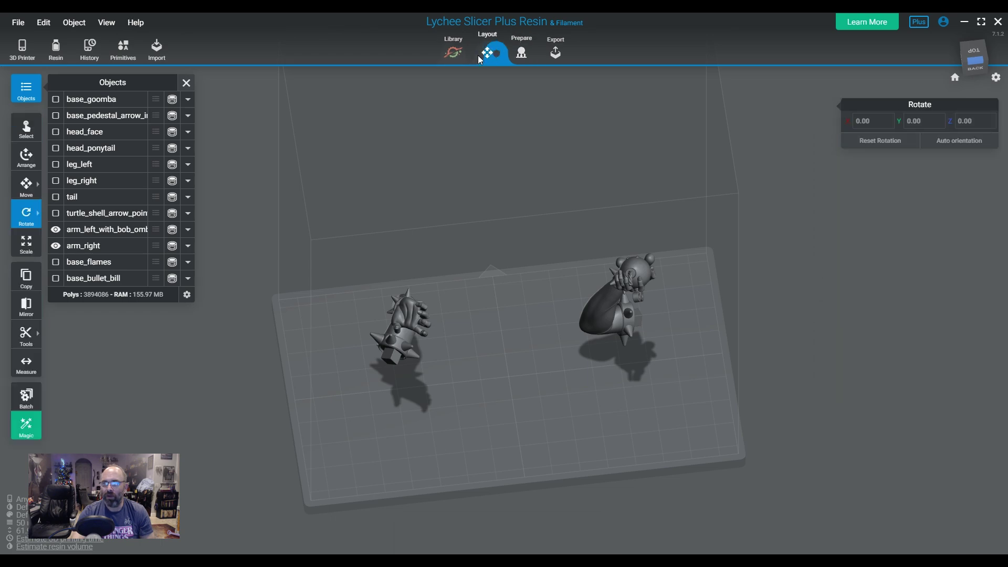
Step: Examine the orientation of both arms and their pegs from several sides
{"action": "left_click", "coordinate": [407, 324]}
{"action": "left_click_drag", "start_coordinate": [584, 315], "coordinate": [544, 359]}
{"action": "right_click_drag", "start_coordinate": [679, 440], "coordinate": [660, 383]}
{"action": "left_click_drag", "start_coordinate": [549, 382], "coordinate": [517, 358]}
{"action": "right_click_drag", "start_coordinate": [517, 358], "coordinate": [480, 379]}
{"action": "left_click", "coordinate": [573, 374]}
{"action": "left_click_drag", "start_coordinate": [560, 331], "coordinate": [559, 361]}
{"action": "left_click", "coordinate": [735, 445]}
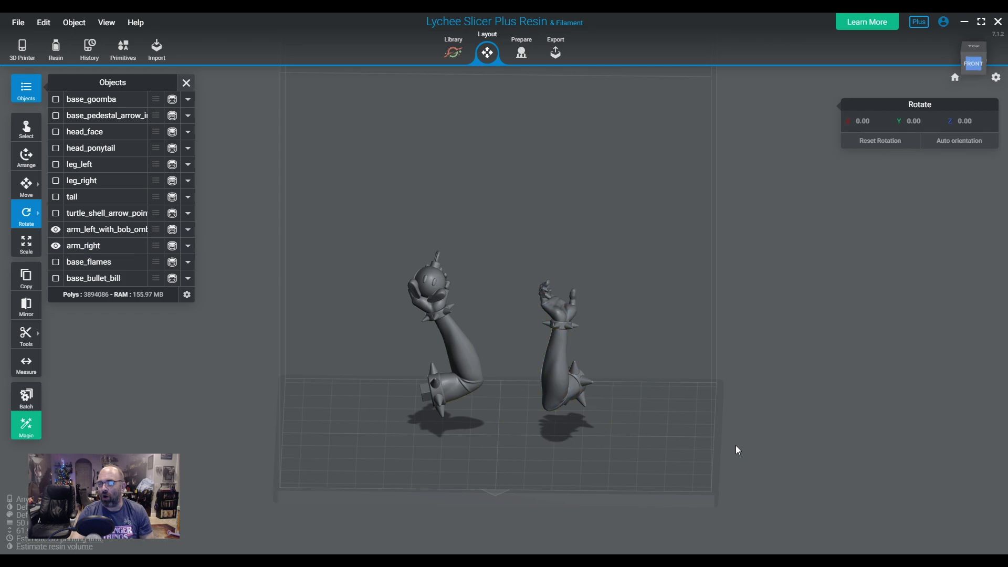
{"action": "left_click", "coordinate": [467, 358]}
{"action": "left_click_drag", "start_coordinate": [481, 301], "coordinate": [485, 306]}
{"action": "left_click", "coordinate": [550, 445]}
{"action": "mouse_move", "coordinate": [550, 445]}
{"action": "right_mouse_down"}
{"action": "mouse_move", "coordinate": [555, 459]}
{"action": "mouse_move", "coordinate": [539, 435]}
{"action": "right_mouse_up"}
{"action": "left_click_drag", "start_coordinate": [551, 439], "coordinate": [580, 432]}
Step: Hide both arms, show the tail and examine its orientation from several sides
{"action": "left_click", "coordinate": [55, 229]}
{"action": "left_click", "coordinate": [55, 245]}
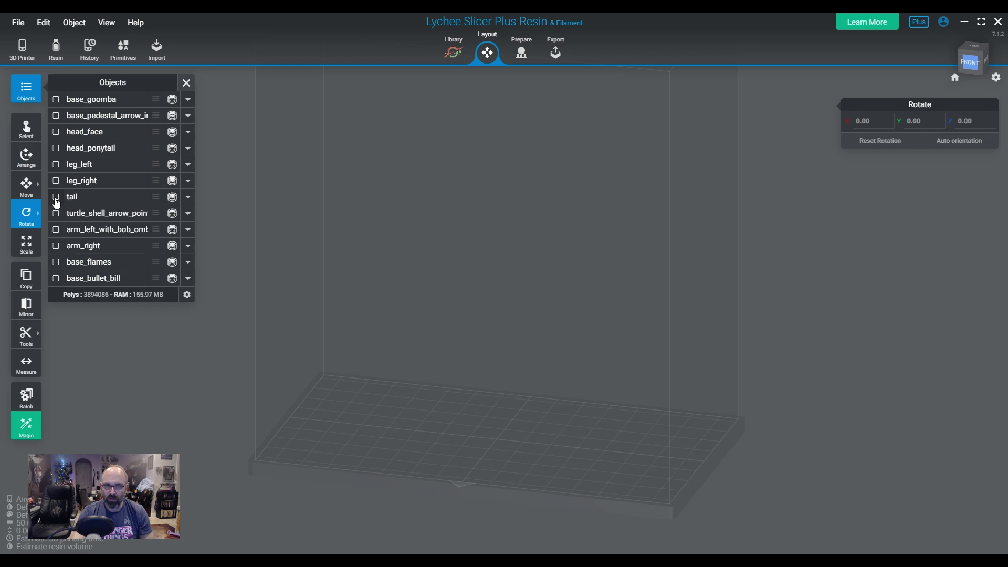
{"action": "left_click", "coordinate": [56, 197]}
{"action": "left_click_drag", "start_coordinate": [326, 376], "coordinate": [499, 394]}
{"action": "left_click_drag", "start_coordinate": [507, 333], "coordinate": [490, 347]}
{"action": "left_click", "coordinate": [634, 452]}
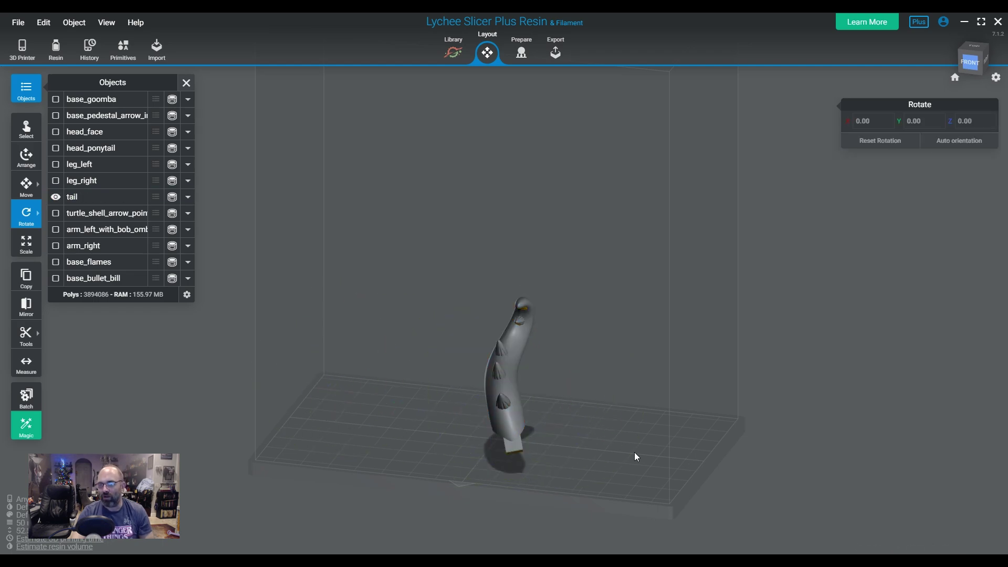
{"action": "right_click_drag", "start_coordinate": [634, 451], "coordinate": [386, 424]}
{"action": "left_click_drag", "start_coordinate": [386, 426], "coordinate": [631, 452]}
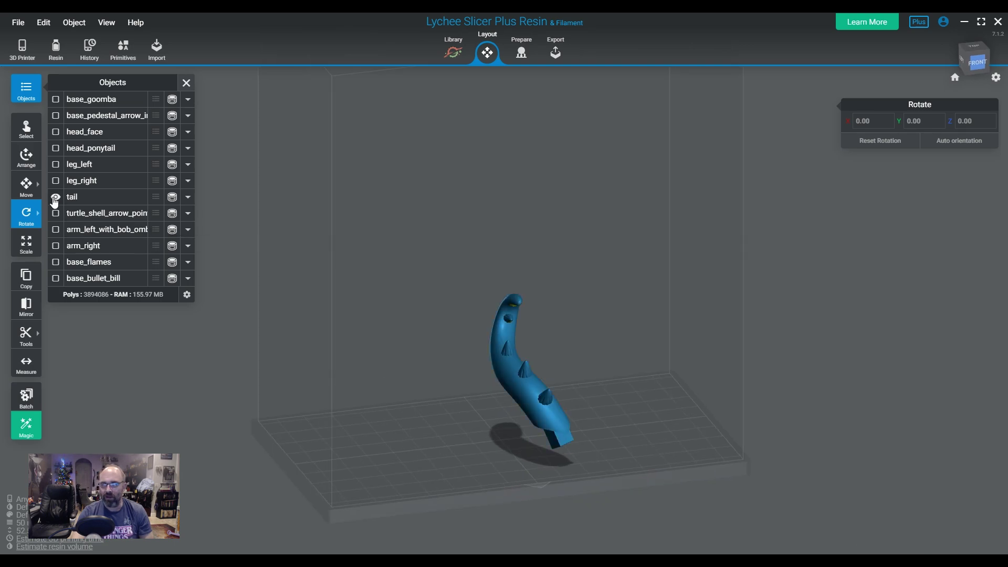
Step: Hide the tail, show head_ponytail and head_face, and examine how both parts are oriented
{"action": "left_click", "coordinate": [55, 198]}
{"action": "left_click", "coordinate": [56, 148]}
{"action": "left_click", "coordinate": [56, 132]}
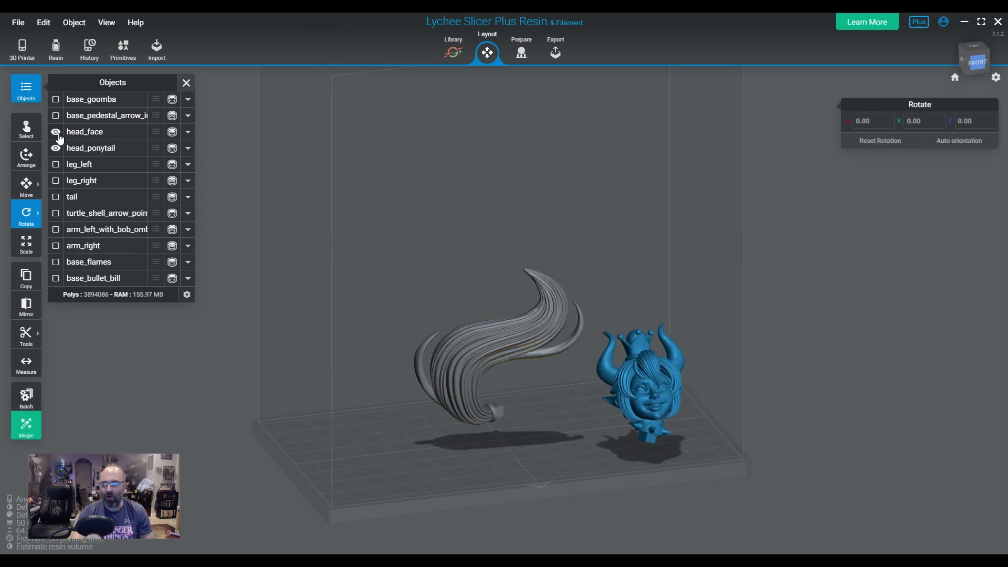
{"action": "left_click_drag", "start_coordinate": [425, 342], "coordinate": [495, 417]}
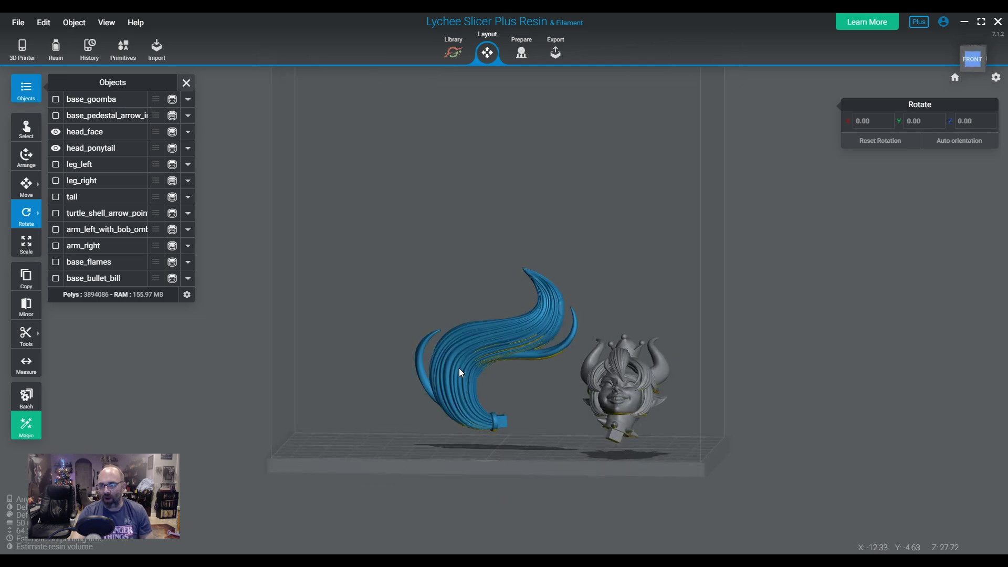
{"action": "left_click", "coordinate": [454, 386]}
{"action": "left_click_drag", "start_coordinate": [454, 374], "coordinate": [587, 474]}
{"action": "left_click", "coordinate": [639, 430]}
{"action": "left_click_drag", "start_coordinate": [648, 442], "coordinate": [675, 480]}
{"action": "left_click", "coordinate": [673, 472]}
Step: Scale head_face uniformly to 200% and place it beside the ponytail to compare their sizes
{"action": "left_click", "coordinate": [648, 414]}
{"action": "mouse_move", "coordinate": [21, 209]}
{"action": "left_click", "coordinate": [26, 242]}
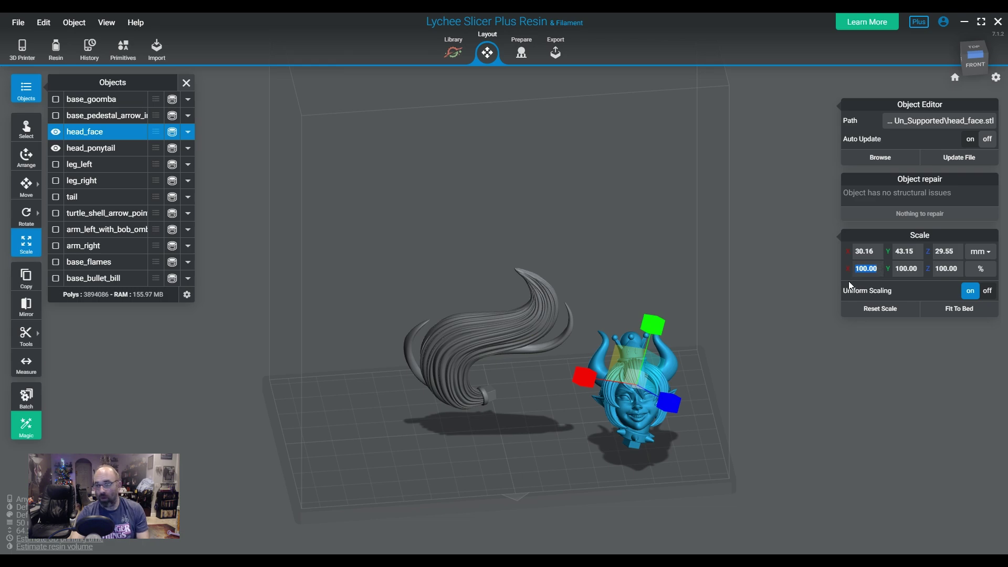
{"action": "type", "text": "20.00"}
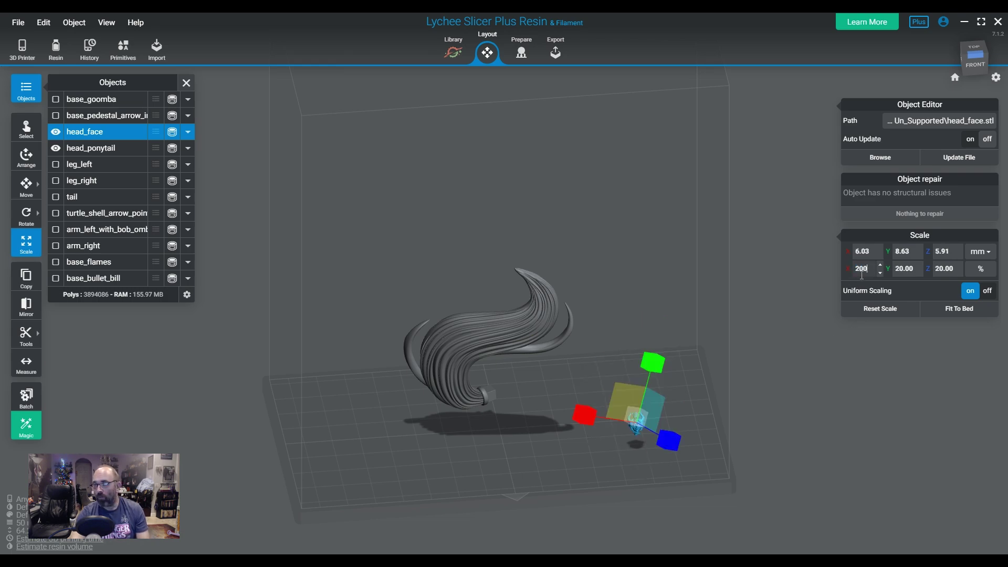
{"action": "key", "text": "Return"}
{"action": "left_click", "coordinate": [770, 439]}
{"action": "left_click_drag", "start_coordinate": [679, 400], "coordinate": [524, 357]}
{"action": "right_click_drag", "start_coordinate": [644, 416], "coordinate": [612, 381]}
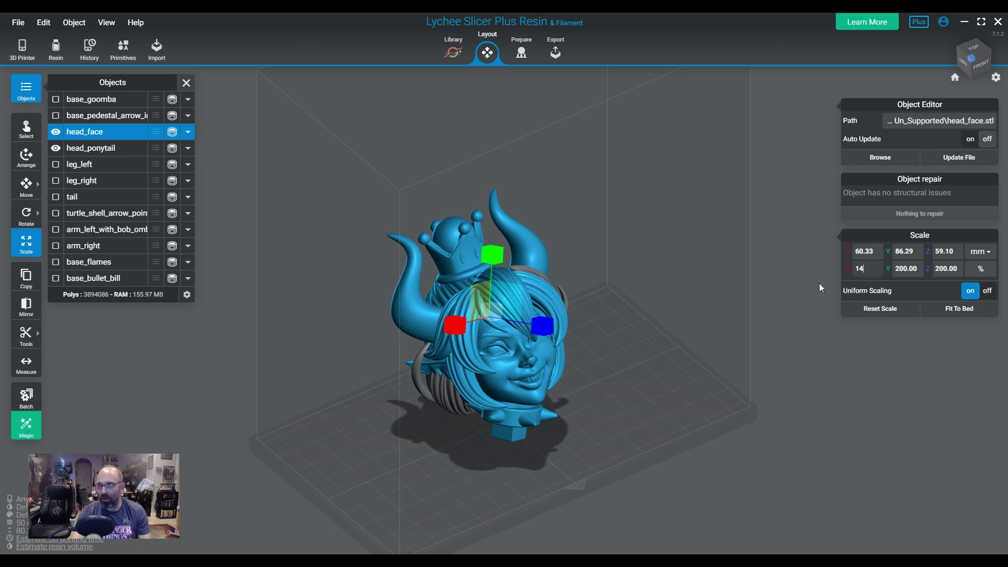
Step: Try head_face at 140% uniform scale and return it to 100%
{"action": "type", "text": "0"}
{"action": "key", "text": "Return"}
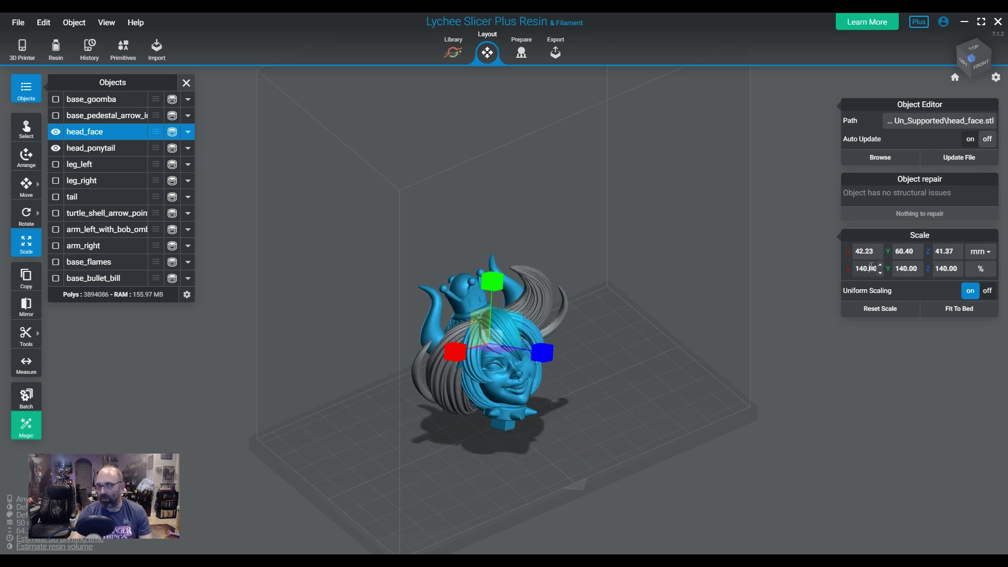
{"action": "key", "text": "Return"}
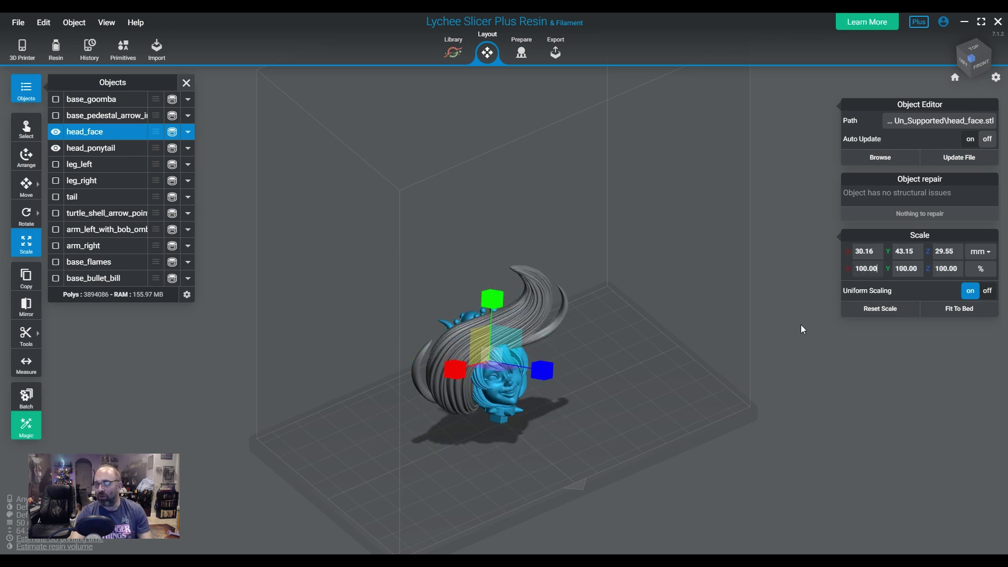
Step: Move head_face clear of the ponytail to about X 47.93, Y -8.47 mm on the build plate
{"action": "right_click_drag", "start_coordinate": [555, 408], "coordinate": [559, 459]}
{"action": "left_click", "coordinate": [559, 458]}
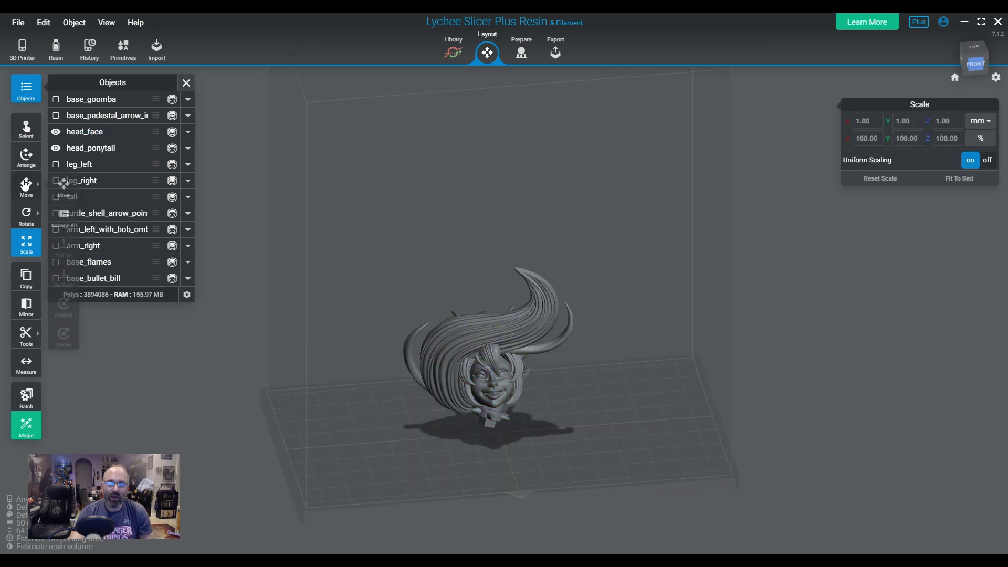
{"action": "left_click", "coordinate": [26, 185]}
{"action": "left_click_drag", "start_coordinate": [507, 392], "coordinate": [656, 395]}
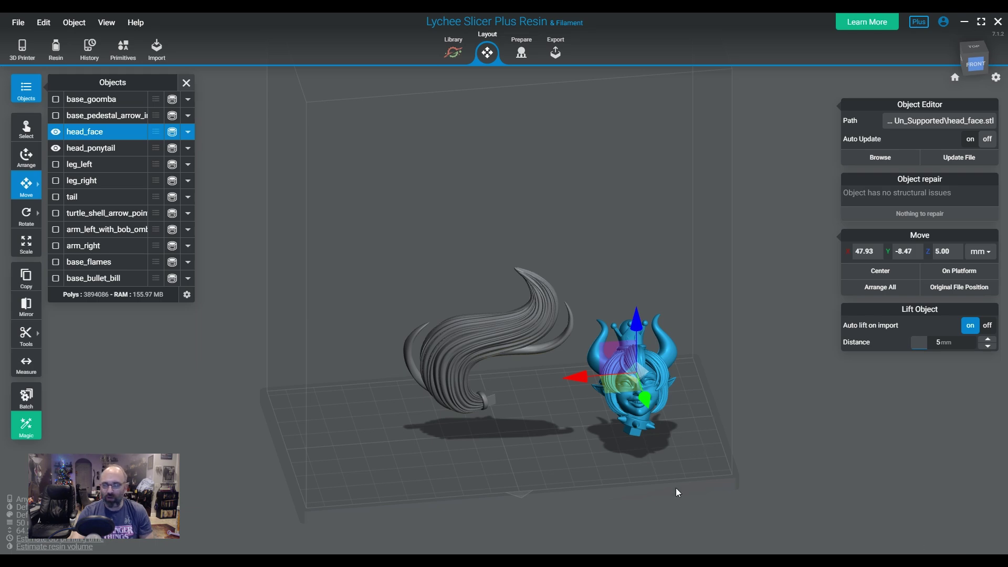
Step: Select head_ponytail together with head_face and review both parts on the build plate
{"action": "left_click_drag", "start_coordinate": [697, 492], "coordinate": [489, 402]}
{"action": "left_click", "coordinate": [469, 332]}
{"action": "left_click_drag", "start_coordinate": [513, 465], "coordinate": [263, 277]}
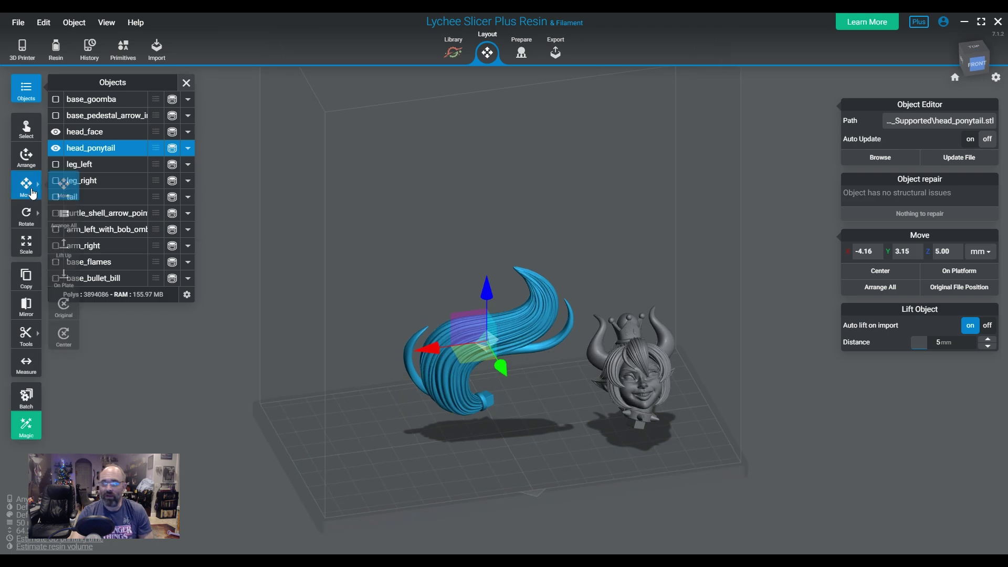
{"action": "left_click_drag", "start_coordinate": [739, 521], "coordinate": [381, 258]}
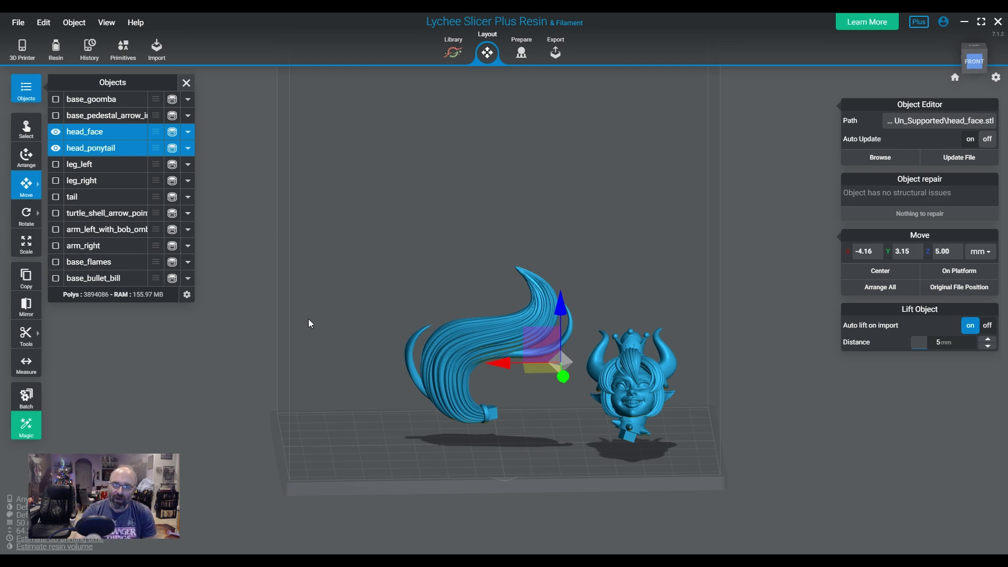
Step: Hide both head parts, show base_pedestal_arrow_indicates_front and select it
{"action": "left_click", "coordinate": [57, 133]}
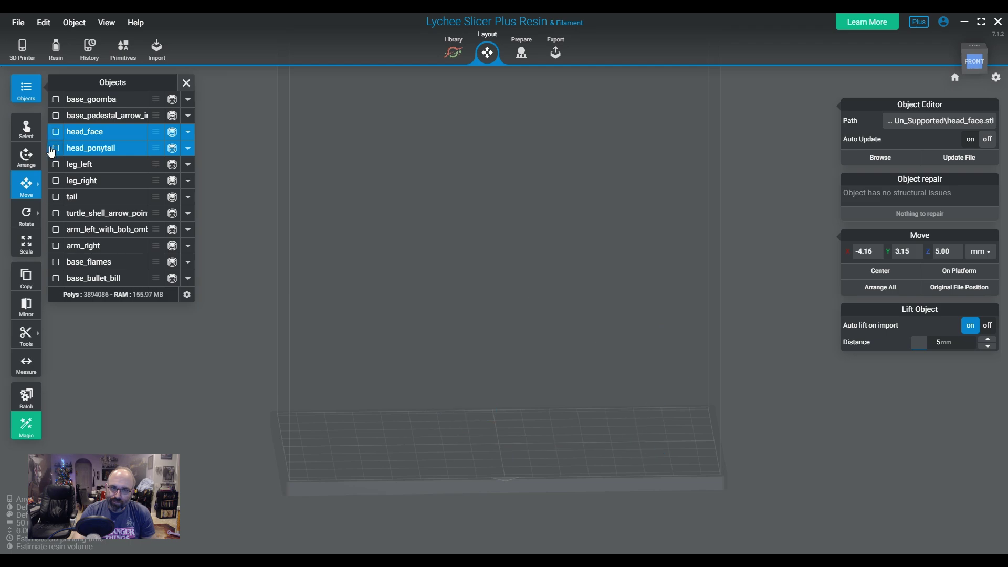
{"action": "left_click", "coordinate": [55, 115]}
{"action": "left_click_drag", "start_coordinate": [609, 470], "coordinate": [619, 489]}
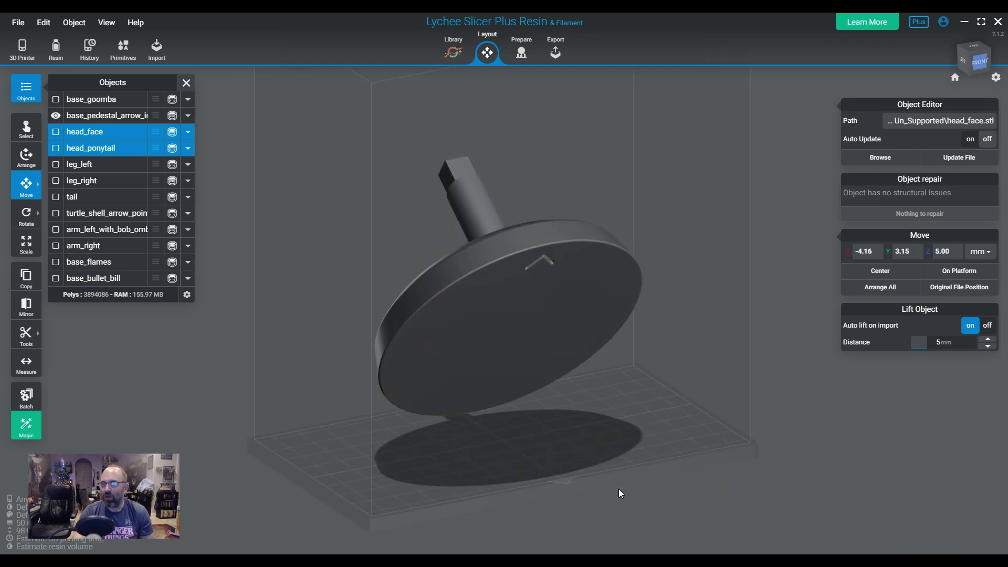
{"action": "left_click_drag", "start_coordinate": [534, 473], "coordinate": [543, 367]}
{"action": "left_click", "coordinate": [549, 254]}
Step: Examine the pedestal's tilt, square peg and flat underside with the arrow from several angles
{"action": "left_click_drag", "start_coordinate": [497, 79], "coordinate": [439, 322]}
{"action": "left_click_drag", "start_coordinate": [645, 488], "coordinate": [484, 414]}
{"action": "left_click_drag", "start_coordinate": [554, 418], "coordinate": [510, 398]}
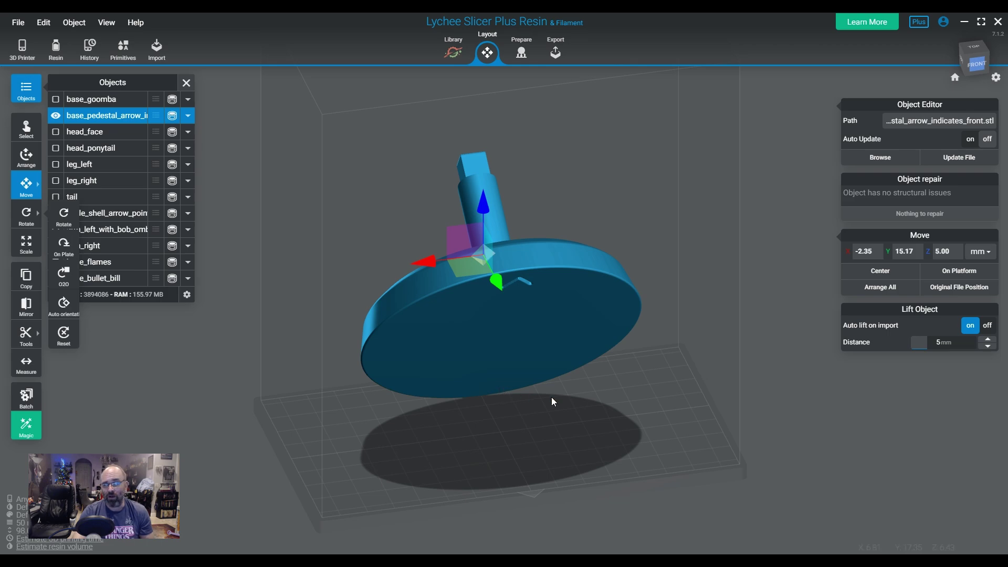
{"action": "left_click_drag", "start_coordinate": [549, 402], "coordinate": [540, 438]}
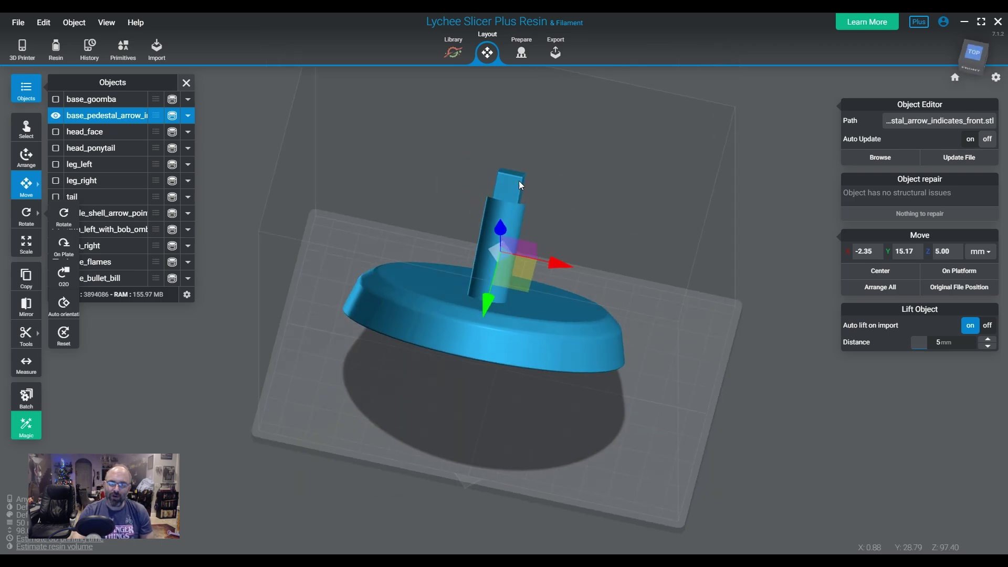
{"action": "left_click", "coordinate": [684, 377]}
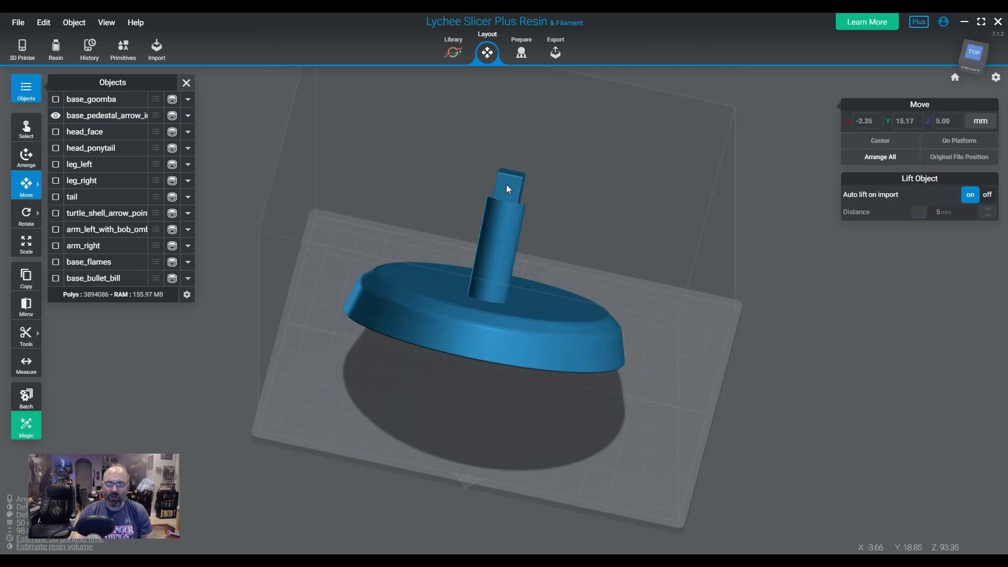
{"action": "left_click_drag", "start_coordinate": [503, 287], "coordinate": [402, 292]}
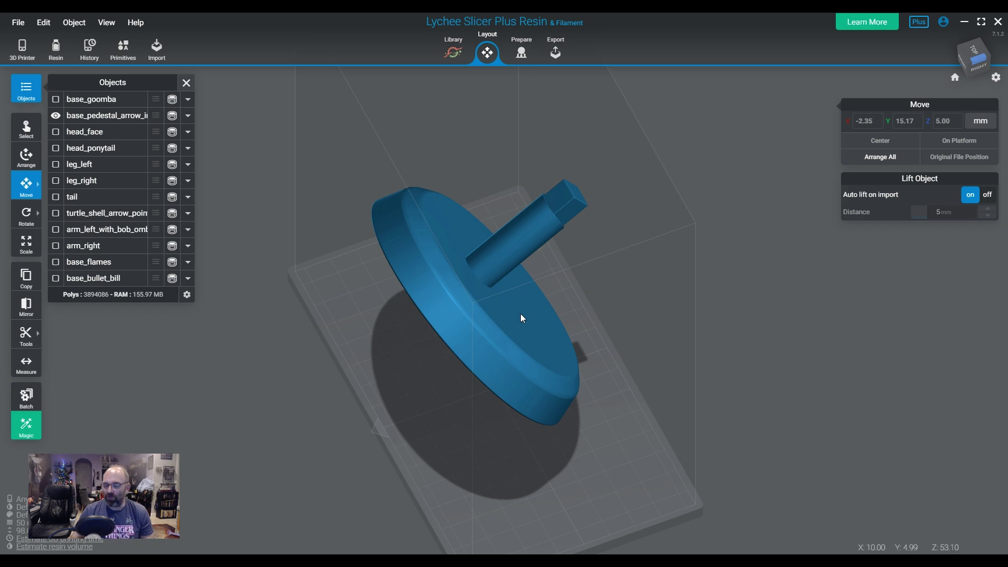
{"action": "right_click_drag", "start_coordinate": [489, 289], "coordinate": [463, 328]}
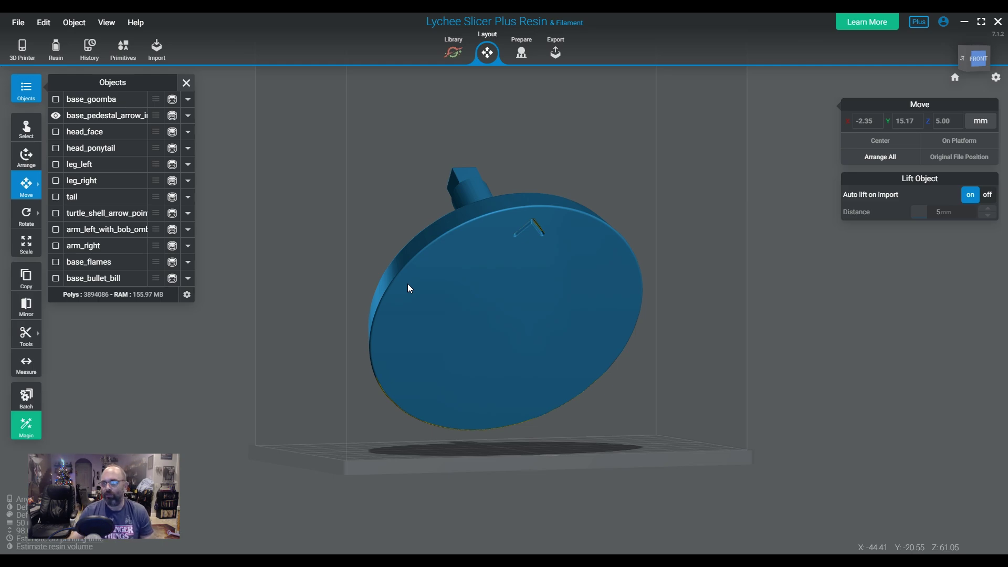
Step: Hollow the base pedestal in Prepare mode using Hollowing 3D with 1.7 mm thickness and quality 4.0
{"action": "left_click", "coordinate": [507, 241]}
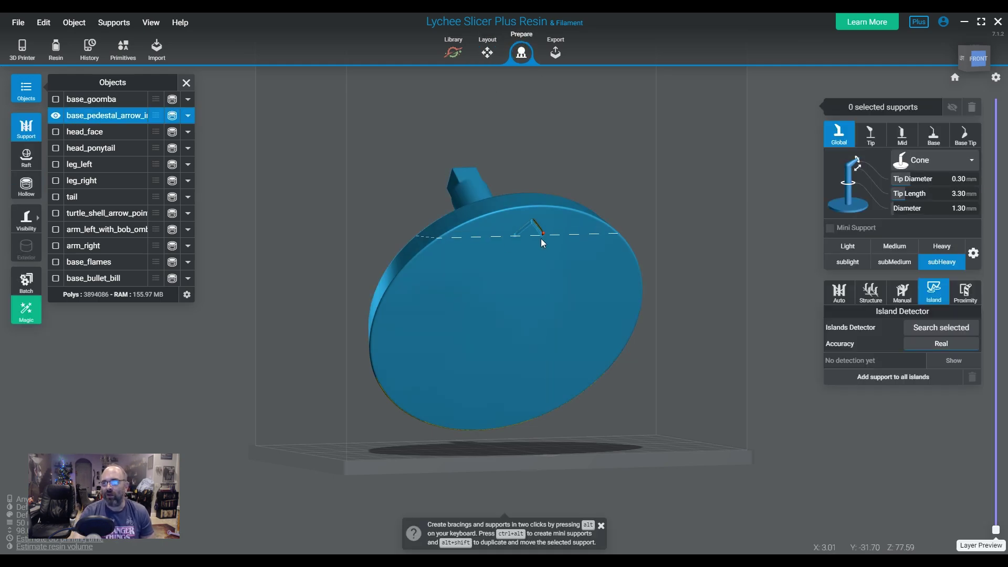
{"action": "left_click", "coordinate": [45, 196]}
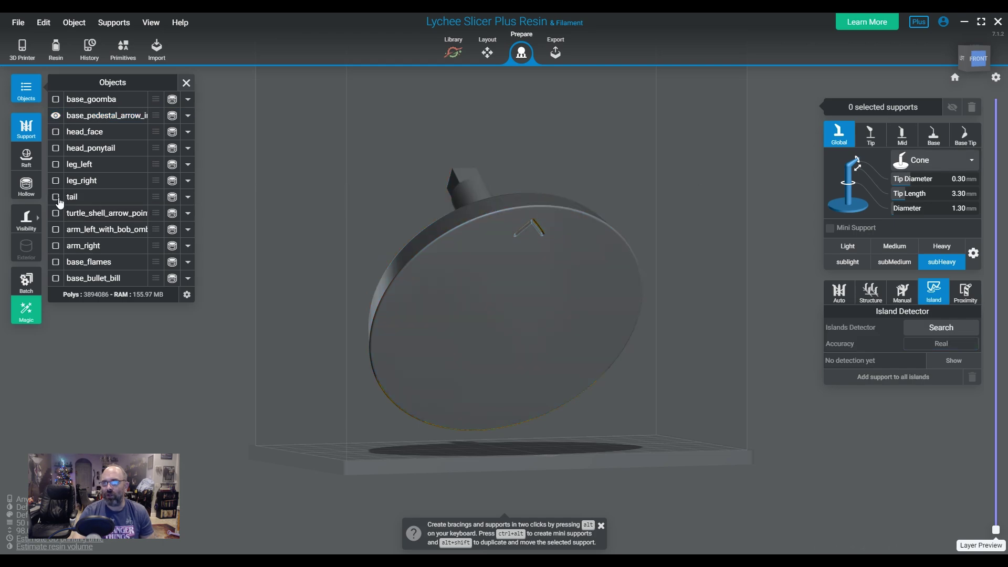
{"action": "left_click", "coordinate": [28, 187]}
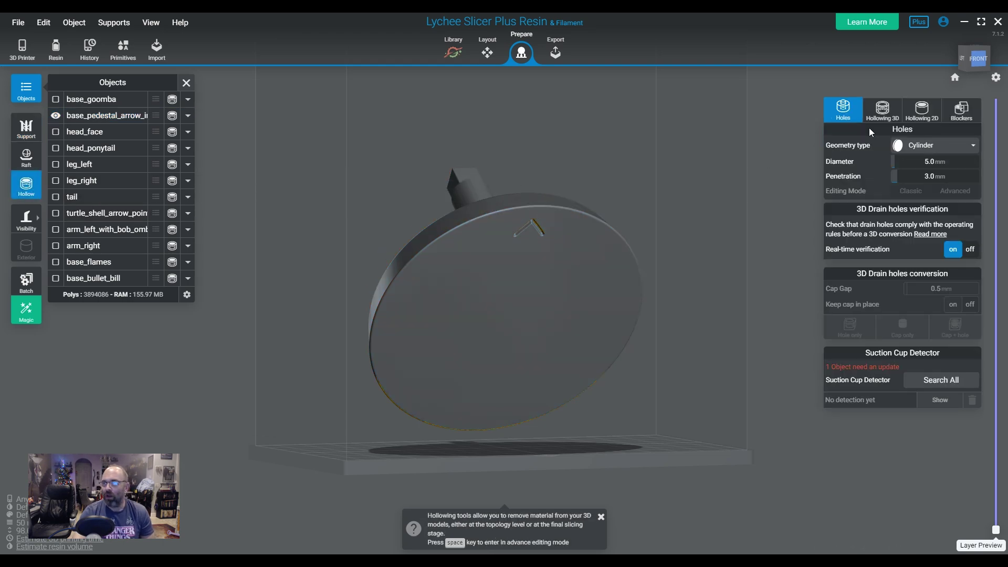
{"action": "left_click", "coordinate": [881, 111]}
{"action": "left_click", "coordinate": [971, 133]}
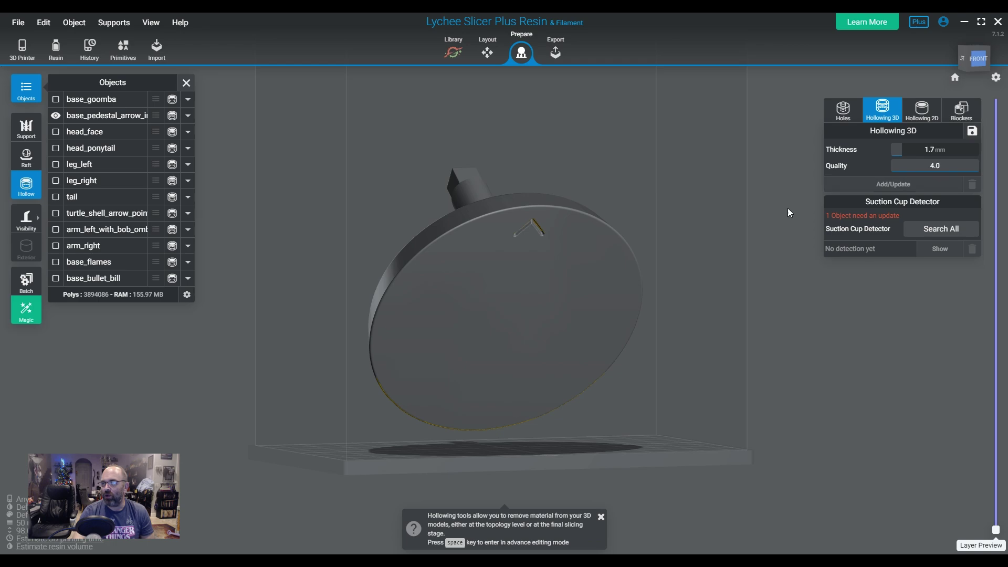
{"action": "left_click", "coordinate": [614, 268]}
{"action": "left_click", "coordinate": [971, 132]}
{"action": "left_click", "coordinate": [928, 164]}
{"action": "left_click", "coordinate": [919, 189]}
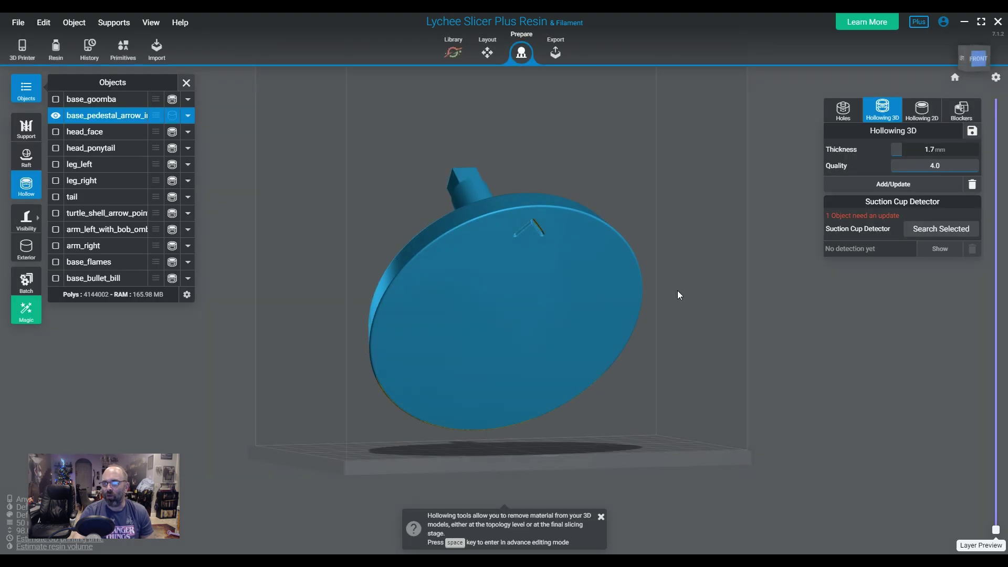
Step: Check the pedestal's hollow interior, activate the drain hole tool and return to the exterior view facing the square peg
{"action": "left_click", "coordinate": [23, 252]}
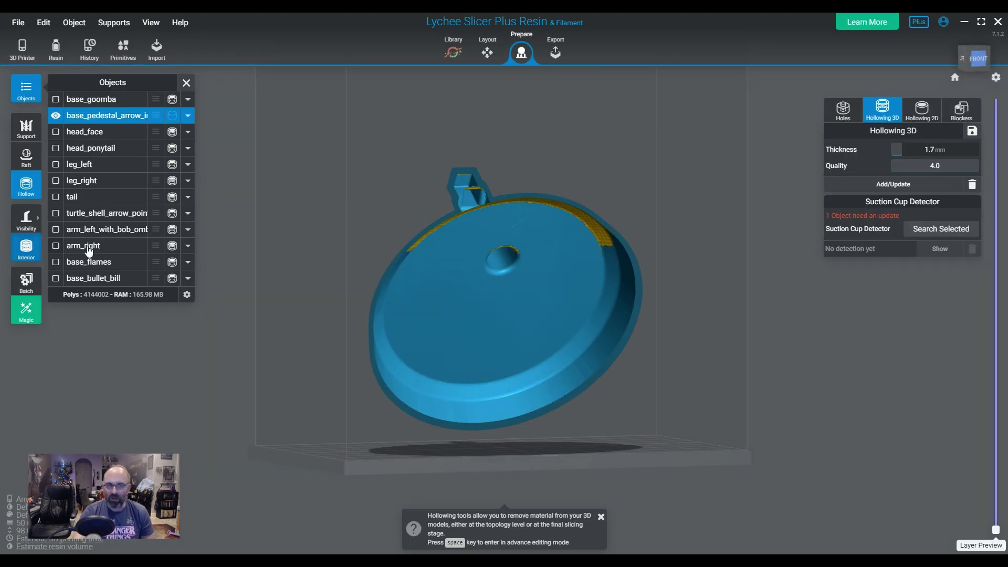
{"action": "left_click", "coordinate": [842, 110]}
{"action": "left_click_drag", "start_coordinate": [386, 306], "coordinate": [235, 302]}
{"action": "left_click", "coordinate": [23, 251]}
{"action": "left_click_drag", "start_coordinate": [470, 350], "coordinate": [498, 348]}
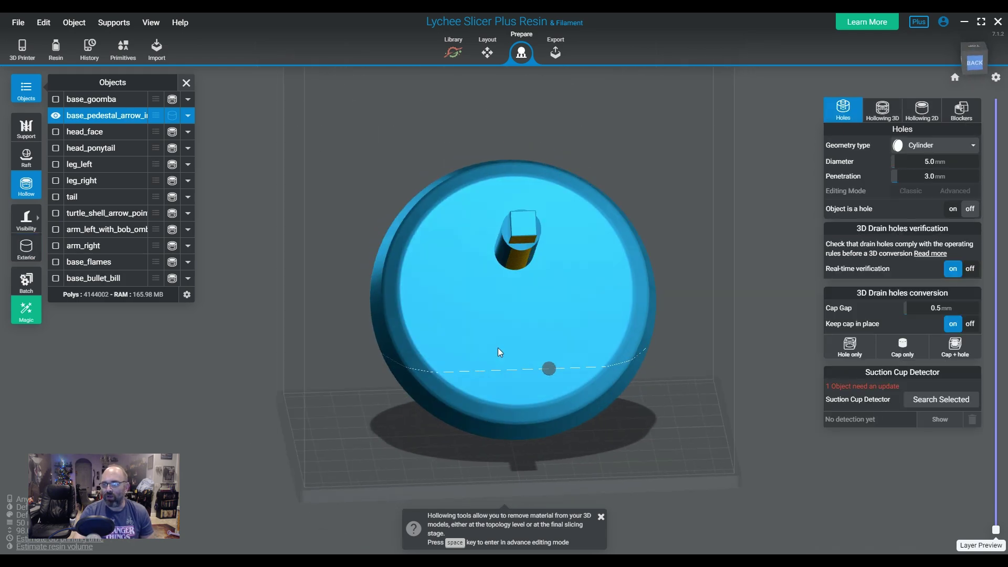
Step: Place a 5 mm cylindrical drain hole on the square peg's end face and a cluster of six near the lower edge of the pedestal's underside
{"action": "left_click", "coordinate": [524, 223]}
{"action": "left_click_drag", "start_coordinate": [545, 273], "coordinate": [578, 315]}
{"action": "left_click", "coordinate": [26, 248]}
{"action": "left_click_drag", "start_coordinate": [445, 354], "coordinate": [544, 497]}
{"action": "left_click", "coordinate": [498, 426]}
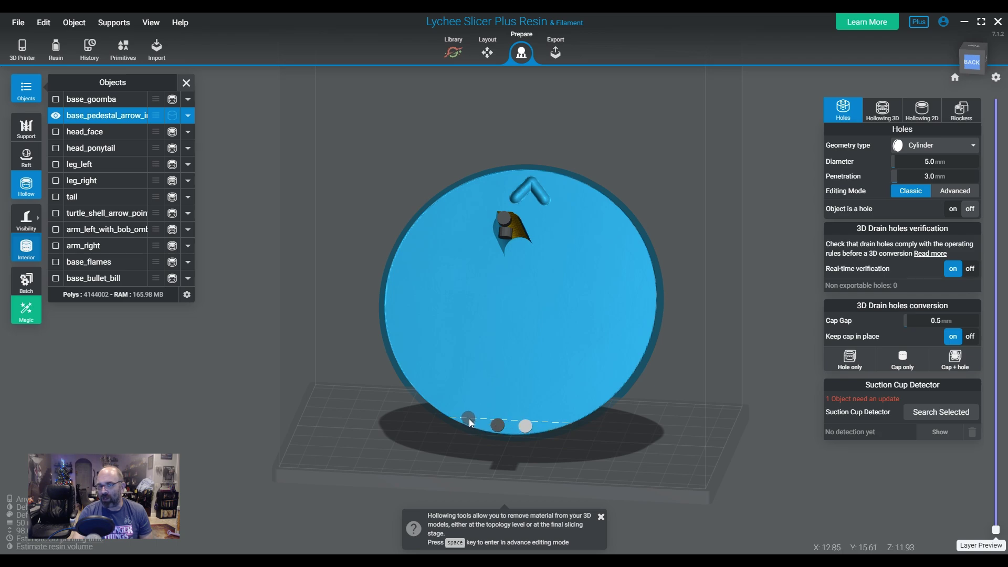
{"action": "left_click", "coordinate": [469, 417]}
{"action": "left_click", "coordinate": [487, 408]}
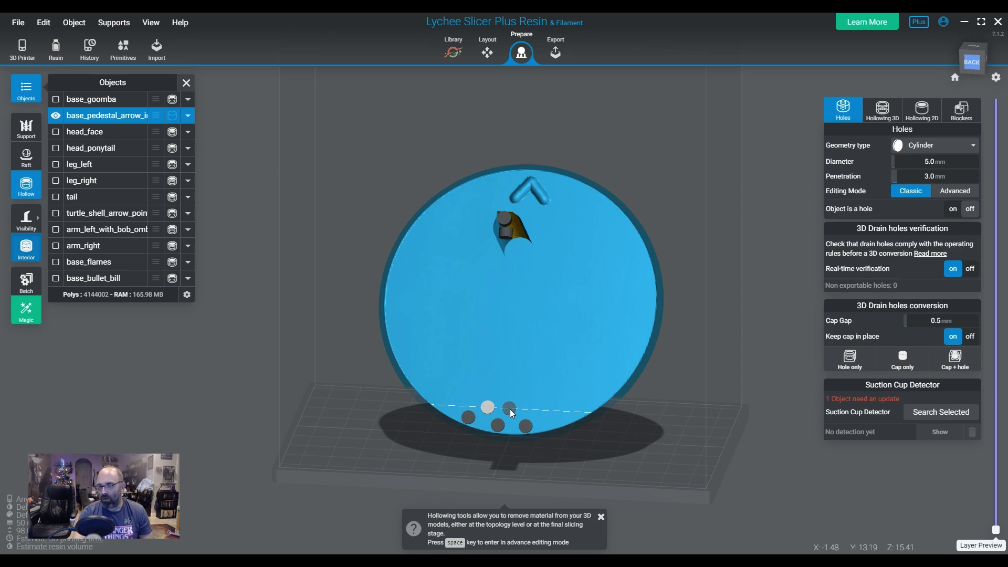
{"action": "left_click", "coordinate": [512, 408]}
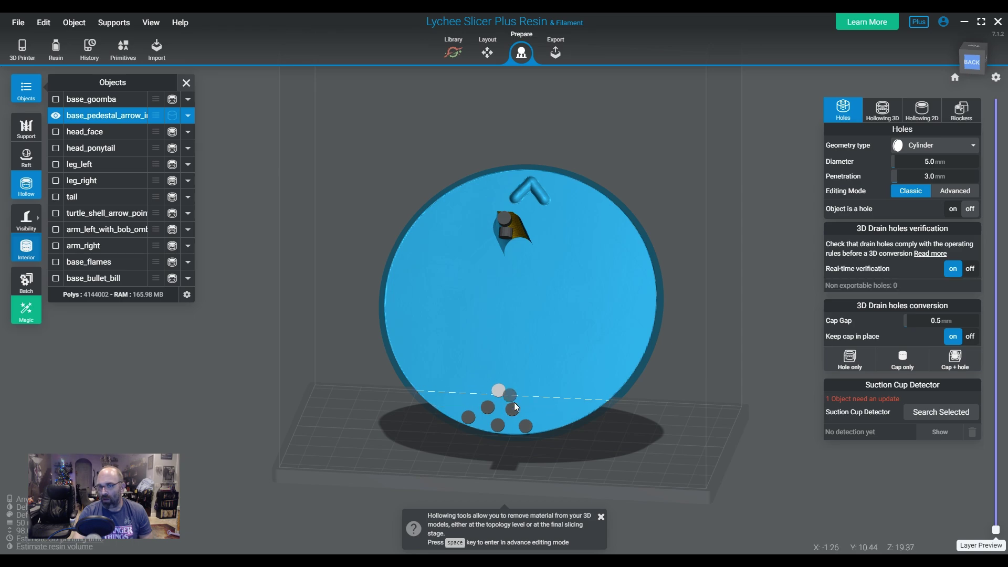
{"action": "left_click", "coordinate": [504, 392]}
Step: Return to the exterior view and add a drain hole at the centre of the pedestal's underside, greatly enlarging it in advanced editing mode
{"action": "left_click_drag", "start_coordinate": [654, 492], "coordinate": [333, 430]}
{"action": "mouse_move", "coordinate": [577, 446]}
{"action": "left_mouse_down"}
{"action": "mouse_move", "coordinate": [496, 441]}
{"action": "mouse_move", "coordinate": [367, 393]}
{"action": "left_mouse_up"}
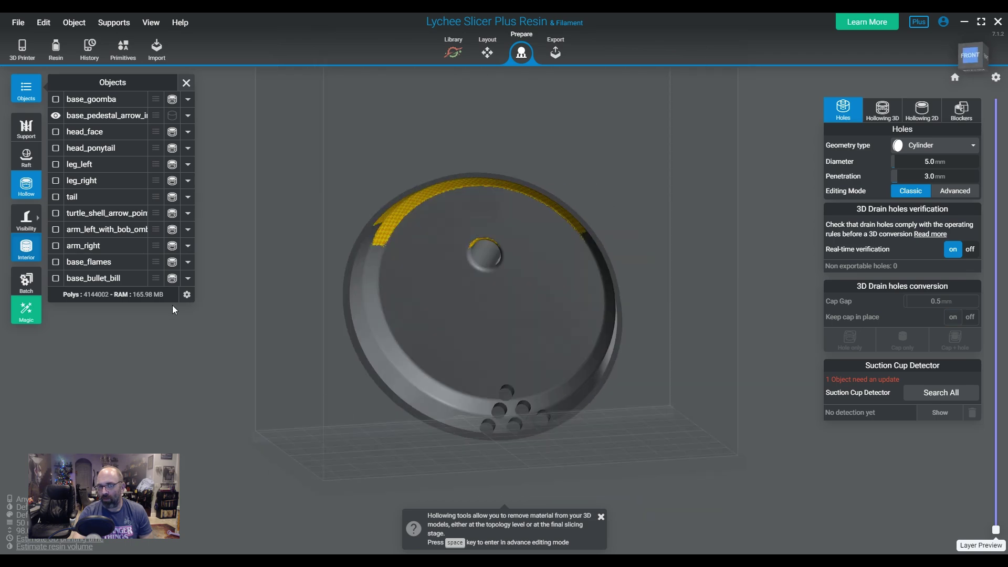
{"action": "left_click", "coordinate": [25, 245]}
{"action": "left_click", "coordinate": [492, 320]}
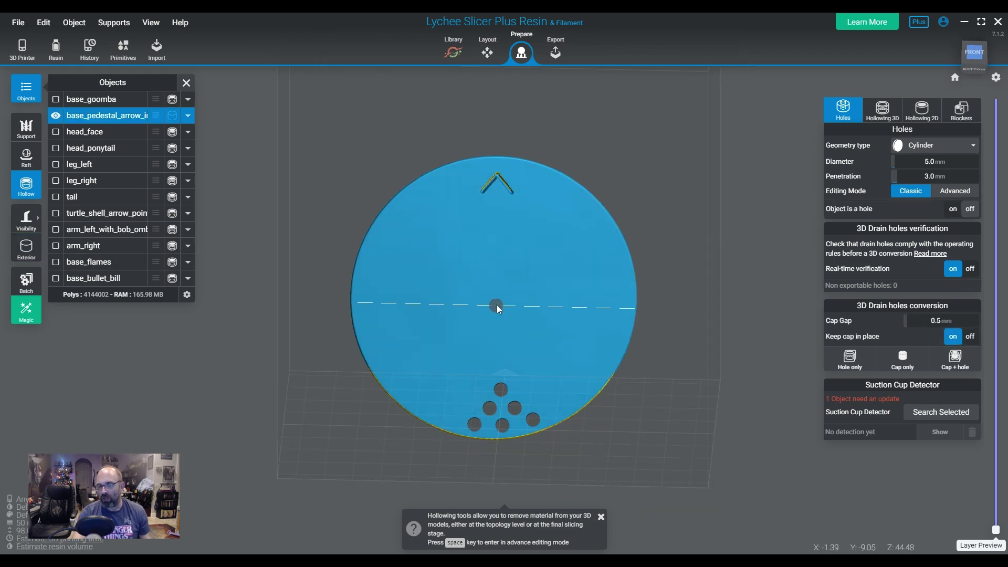
{"action": "key", "text": "space"}
{"action": "left_click_drag", "start_coordinate": [451, 297], "coordinate": [68, 310]}
{"action": "key", "text": "space"}
Step: Add one drain hole on each side of the central hole, scaled to about 12.9 mm and 10.7 mm in diameter
{"action": "left_click", "coordinate": [419, 278]}
{"action": "key", "text": "space"}
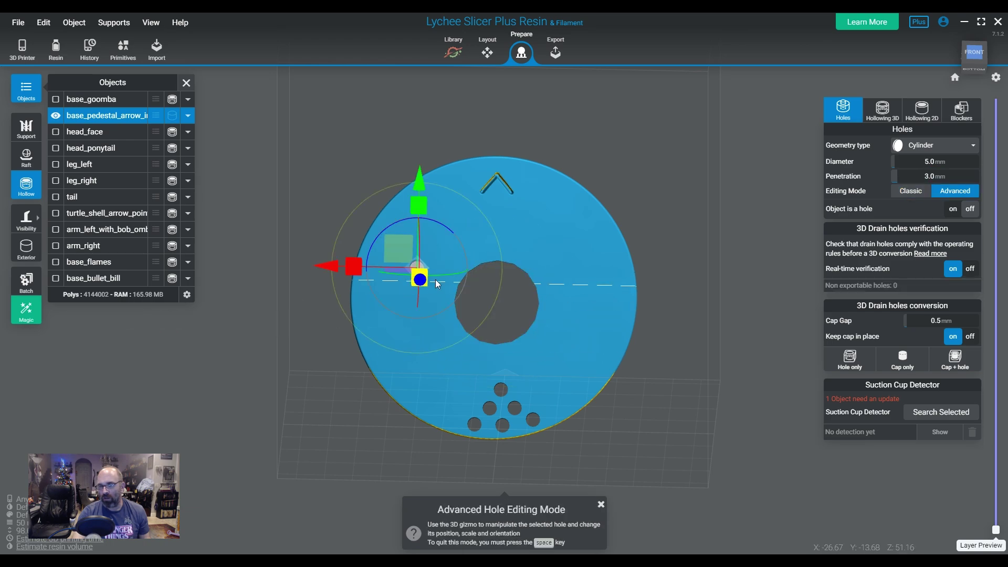
{"action": "left_click_drag", "start_coordinate": [362, 269], "coordinate": [283, 272]}
{"action": "key", "text": "space"}
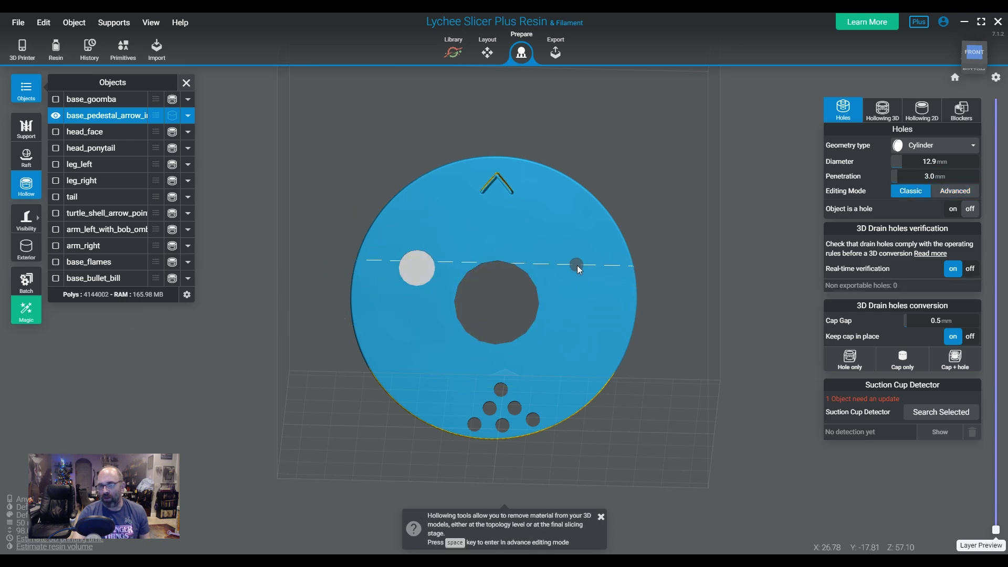
{"action": "left_click", "coordinate": [572, 266]}
{"action": "key", "text": "space"}
{"action": "left_click_drag", "start_coordinate": [514, 262], "coordinate": [475, 268]}
{"action": "key", "text": "space"}
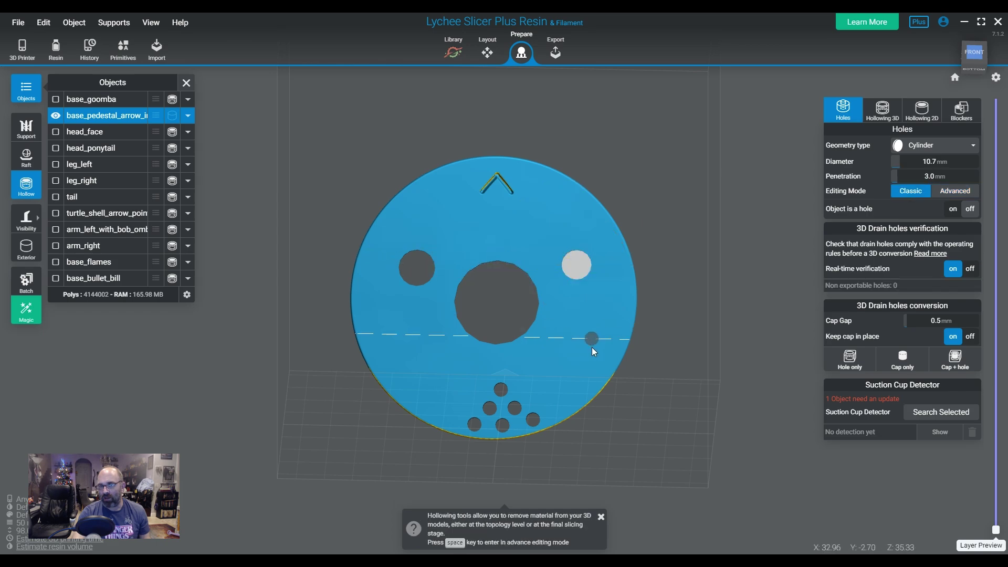
Step: Place eight 5 mm drain holes in pairs around the central hole, two pairs above it and two below
{"action": "left_click", "coordinate": [436, 331]}
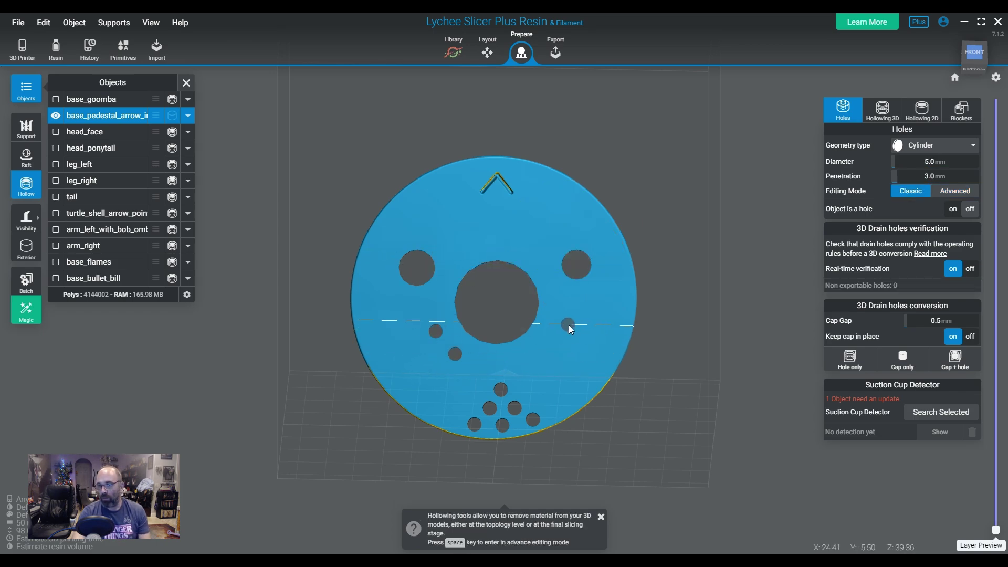
{"action": "left_click", "coordinate": [552, 347]}
{"action": "left_click", "coordinate": [452, 236]}
{"action": "left_click", "coordinate": [471, 240]}
{"action": "left_click", "coordinate": [540, 230]}
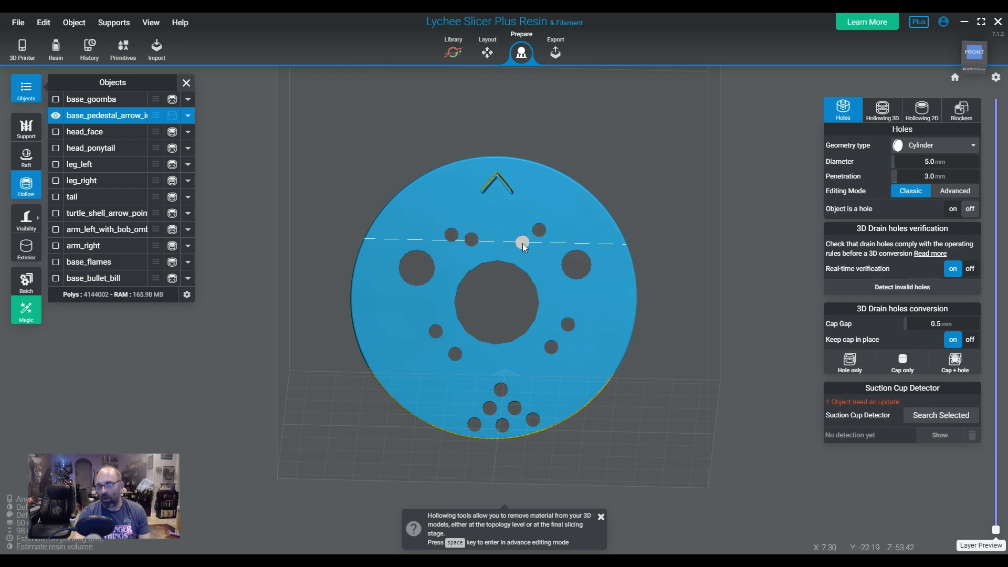
Step: Cut the pedestal's drain holes into the mesh with the Hole only conversion
{"action": "left_click_drag", "start_coordinate": [681, 427], "coordinate": [502, 461]}
{"action": "right_click_drag", "start_coordinate": [503, 461], "coordinate": [446, 446]}
{"action": "left_click_drag", "start_coordinate": [360, 157], "coordinate": [701, 485]}
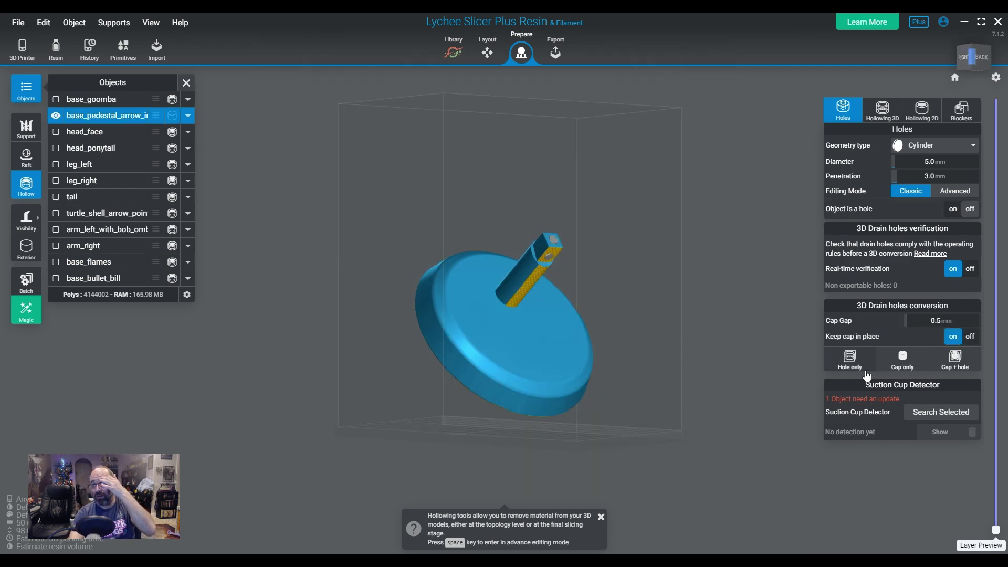
{"action": "left_click", "coordinate": [651, 409]}
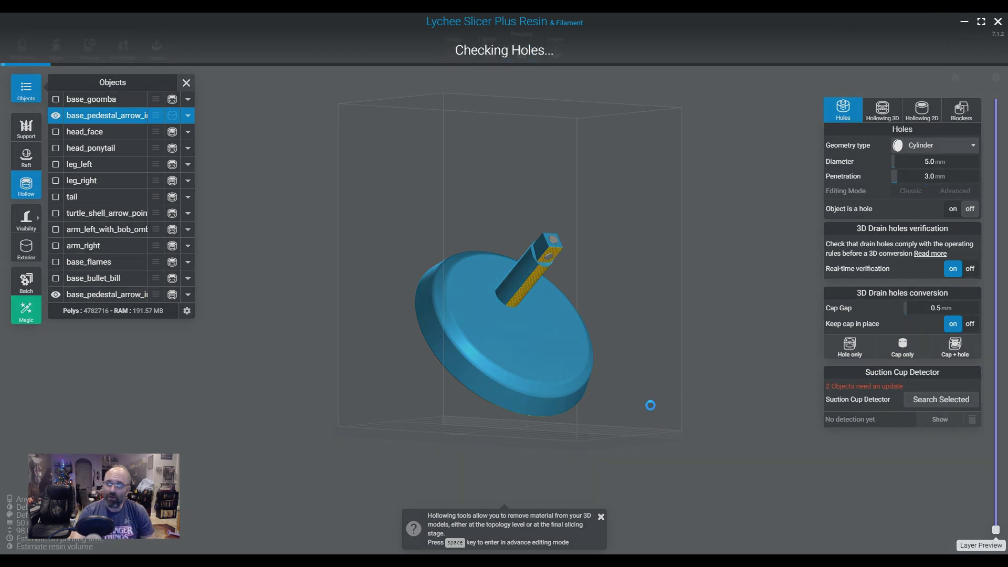
Step: Examine the cut drain holes and interior of the pedestal from several angles by slicing down through the layers and back up
{"action": "mouse_move", "coordinate": [535, 418]}
{"action": "left_mouse_down"}
{"action": "mouse_move", "coordinate": [714, 407]}
{"action": "mouse_move", "coordinate": [573, 423]}
{"action": "mouse_move", "coordinate": [420, 318]}
{"action": "mouse_move", "coordinate": [486, 415]}
{"action": "mouse_move", "coordinate": [527, 386]}
{"action": "mouse_move", "coordinate": [338, 295]}
{"action": "mouse_move", "coordinate": [487, 361]}
{"action": "mouse_move", "coordinate": [420, 369]}
{"action": "mouse_move", "coordinate": [609, 405]}
{"action": "mouse_move", "coordinate": [1006, 286]}
{"action": "left_mouse_up"}
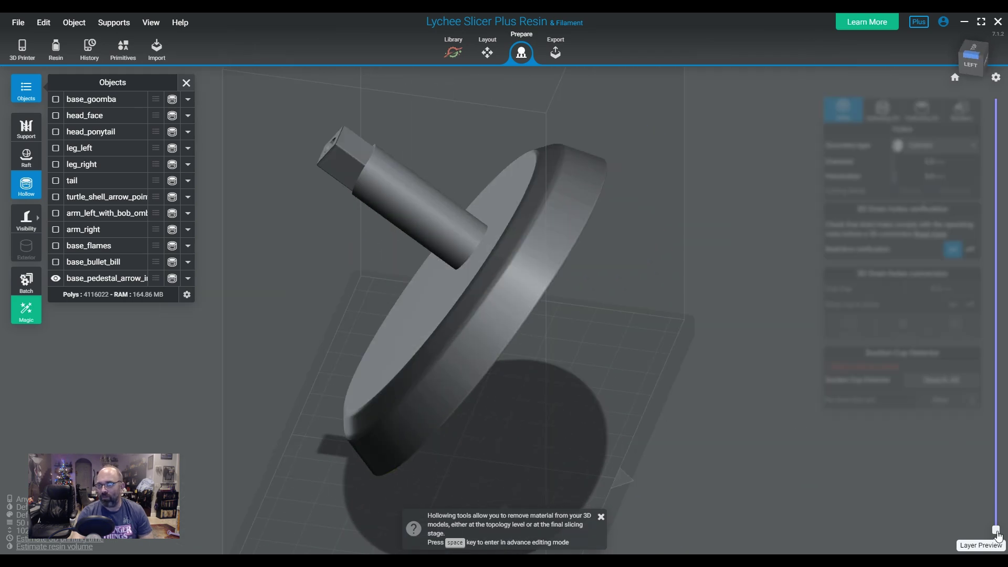
{"action": "left_click_drag", "start_coordinate": [996, 529], "coordinate": [1005, 259]}
{"action": "left_click_drag", "start_coordinate": [677, 401], "coordinate": [531, 444]}
{"action": "mouse_move", "coordinate": [543, 345]}
{"action": "left_mouse_down"}
{"action": "mouse_move", "coordinate": [528, 254]}
{"action": "mouse_move", "coordinate": [554, 328]}
{"action": "left_mouse_up"}
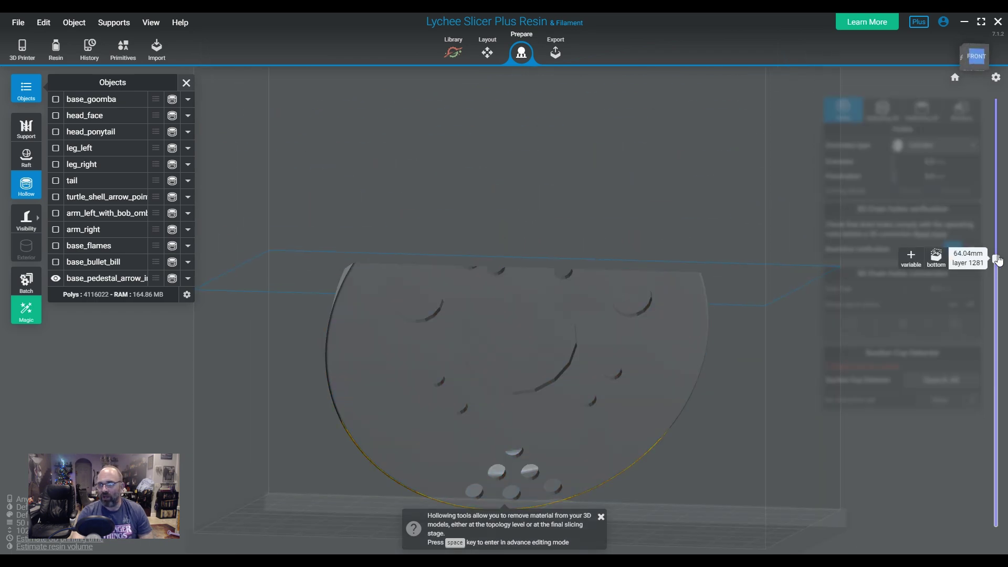
{"action": "left_click_drag", "start_coordinate": [995, 260], "coordinate": [996, 530]}
{"action": "left_click_drag", "start_coordinate": [691, 459], "coordinate": [668, 496]}
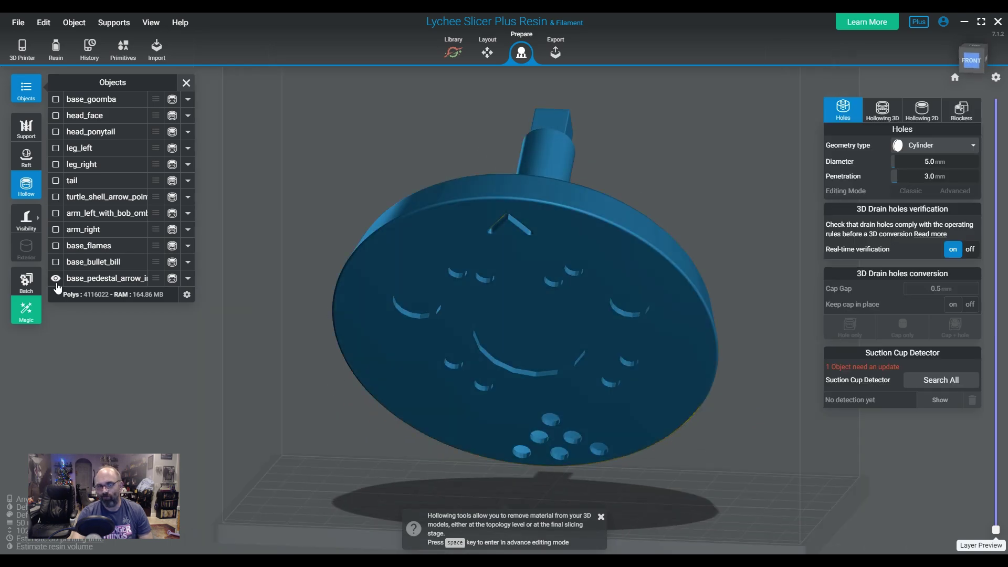
Step: Hide the base pedestal and show base_flames and base_goomba
{"action": "left_click", "coordinate": [56, 278]}
{"action": "left_click", "coordinate": [55, 245]}
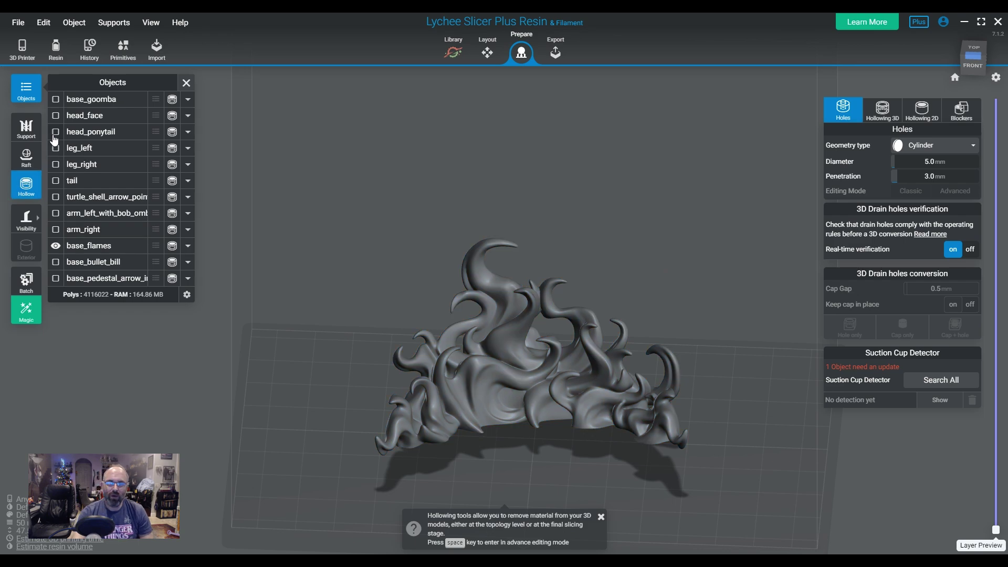
{"action": "left_click", "coordinate": [56, 98]}
Step: Shift base_flames along X to about -10 mm in Layout mode and view it with base_goomba from a low front angle
{"action": "left_click", "coordinate": [478, 345]}
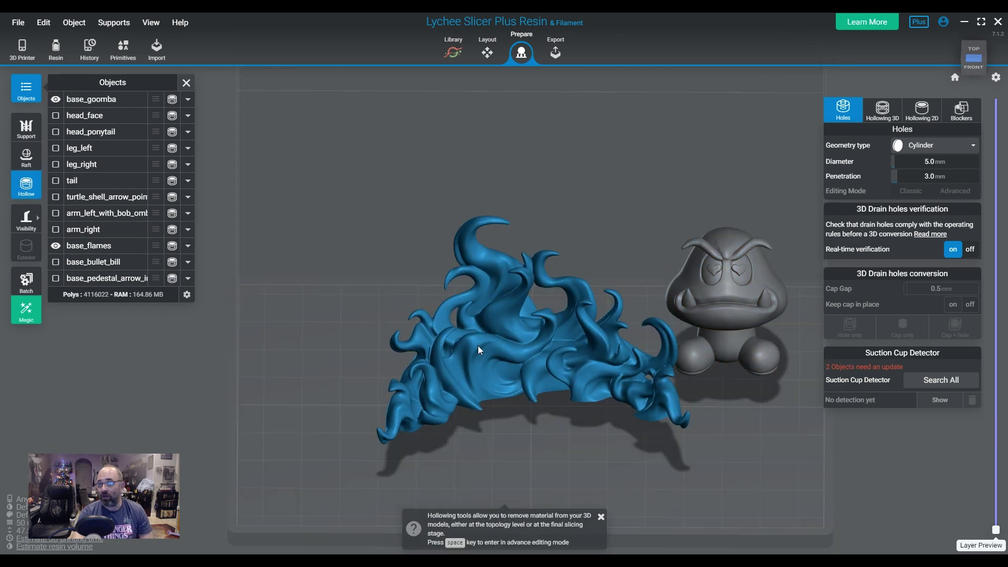
{"action": "left_click", "coordinate": [546, 358]}
{"action": "left_click", "coordinate": [488, 53]}
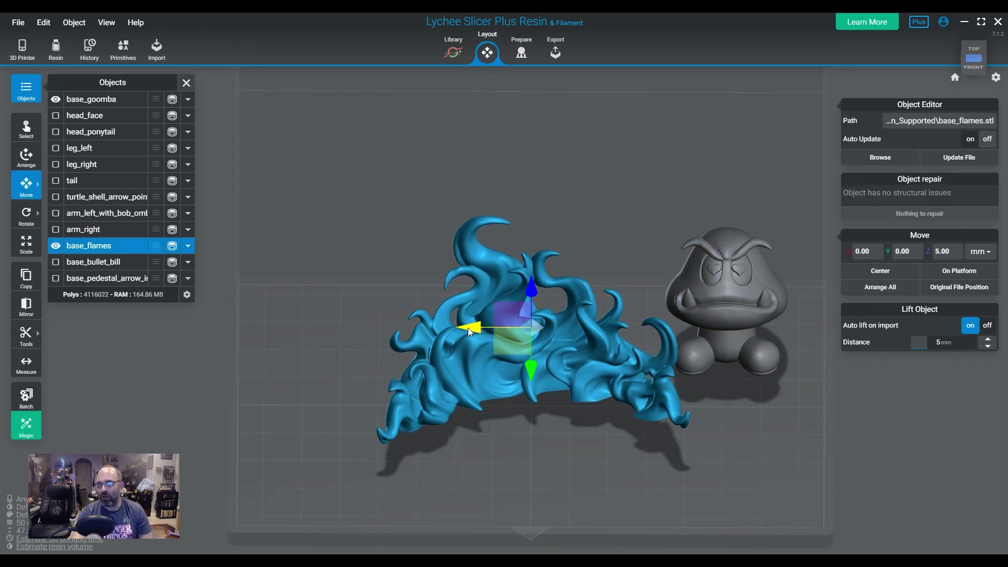
{"action": "left_click_drag", "start_coordinate": [468, 328], "coordinate": [430, 328]}
{"action": "left_click", "coordinate": [506, 458]}
{"action": "left_click", "coordinate": [547, 388]}
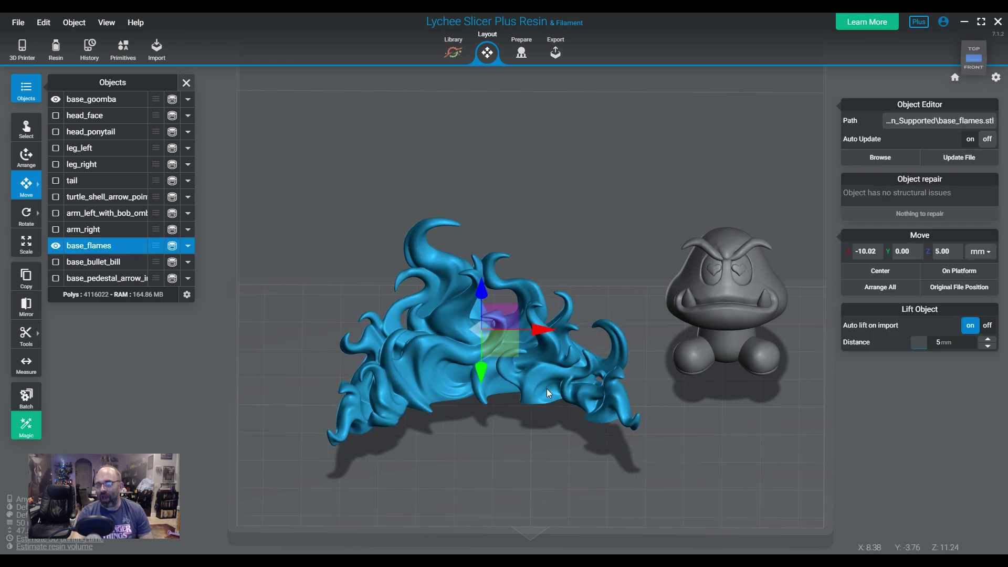
{"action": "left_click", "coordinate": [710, 367]}
{"action": "left_click_drag", "start_coordinate": [720, 493], "coordinate": [640, 426]}
{"action": "left_click", "coordinate": [666, 476]}
{"action": "left_click", "coordinate": [656, 446]}
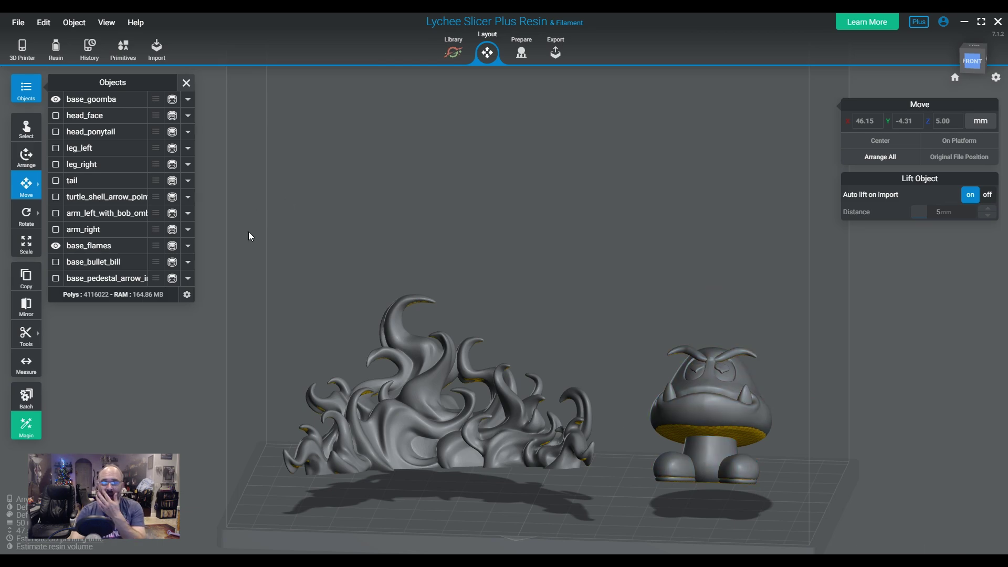
Step: Show the turtle shell and move it forward on the build plate, in front of the flames
{"action": "left_click", "coordinate": [56, 197]}
{"action": "left_click_drag", "start_coordinate": [540, 325], "coordinate": [550, 412]}
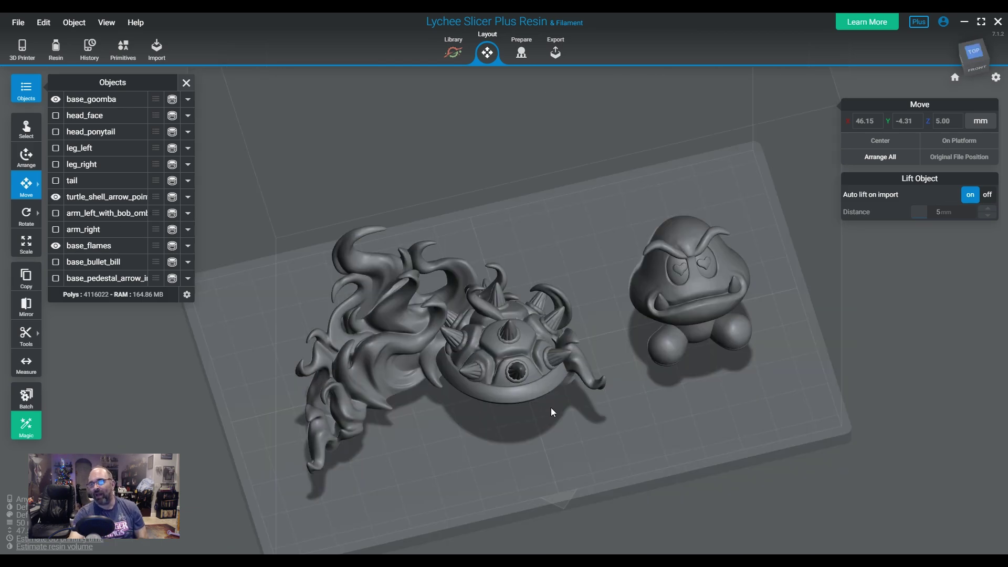
{"action": "left_click", "coordinate": [492, 358]}
{"action": "left_click_drag", "start_coordinate": [492, 358], "coordinate": [493, 412]}
{"action": "left_click", "coordinate": [609, 418]}
Step: Move base_flames to about X -24, Y 10 mm and the turtle shell to about X -18, Y -18 mm so they are separated
{"action": "left_click", "coordinate": [451, 260]}
{"action": "left_click_drag", "start_coordinate": [451, 260], "coordinate": [423, 236]}
{"action": "left_click_drag", "start_coordinate": [540, 378], "coordinate": [509, 367]}
{"action": "left_click", "coordinate": [623, 418]}
{"action": "right_click_drag", "start_coordinate": [623, 417], "coordinate": [516, 366]}
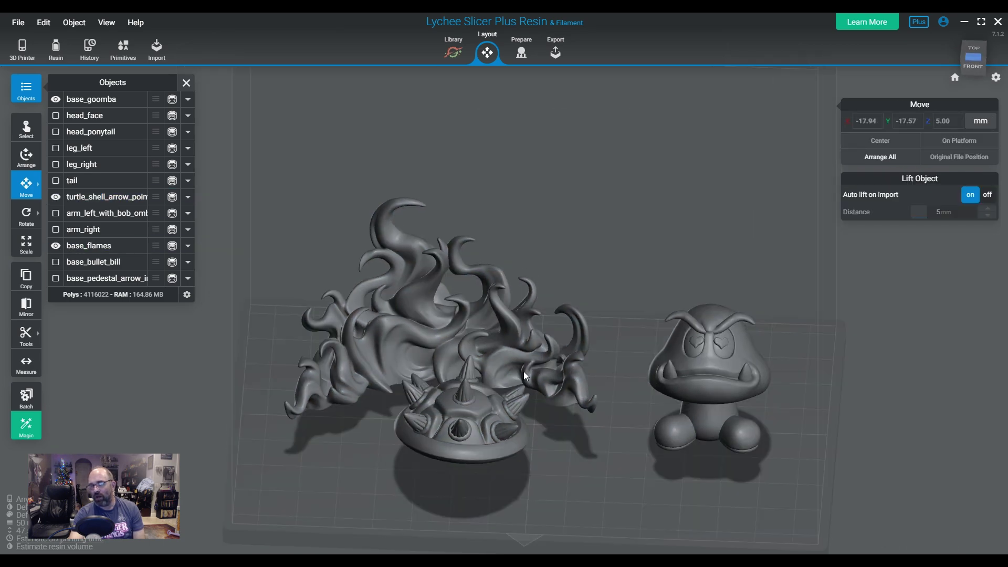
Step: Examine the orientation and undersides of the flames, turtle shell and goomba from several angles
{"action": "left_click_drag", "start_coordinate": [517, 367], "coordinate": [495, 327]}
{"action": "left_click_drag", "start_coordinate": [577, 492], "coordinate": [589, 477]}
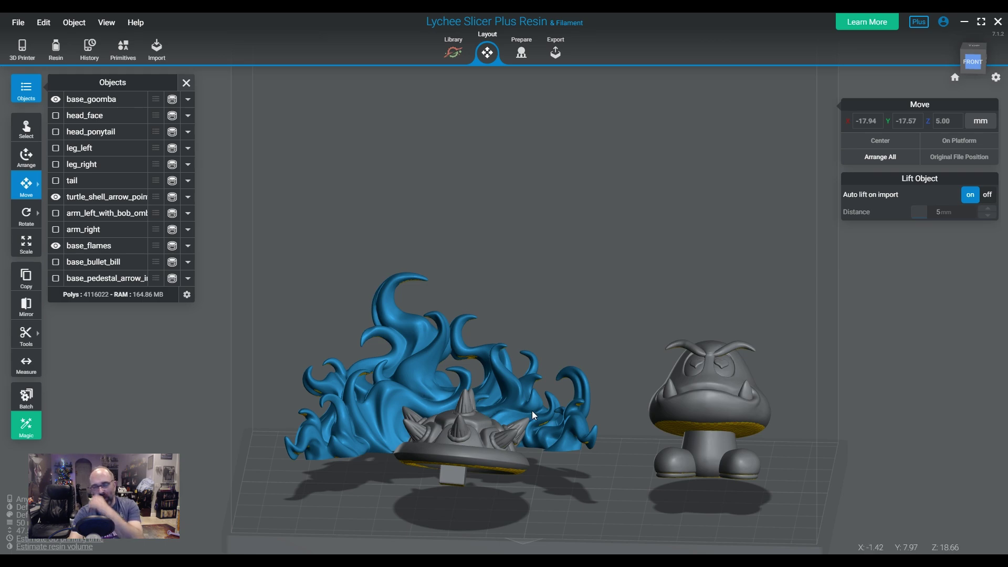
{"action": "left_click_drag", "start_coordinate": [460, 429], "coordinate": [481, 462]}
{"action": "left_click", "coordinate": [334, 316]}
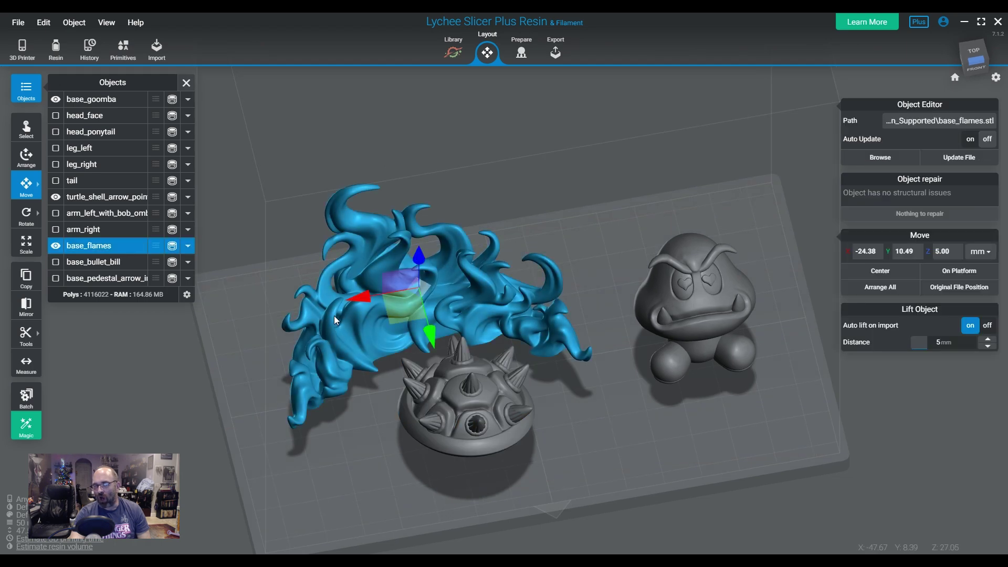
{"action": "left_click_drag", "start_coordinate": [478, 412], "coordinate": [350, 351]}
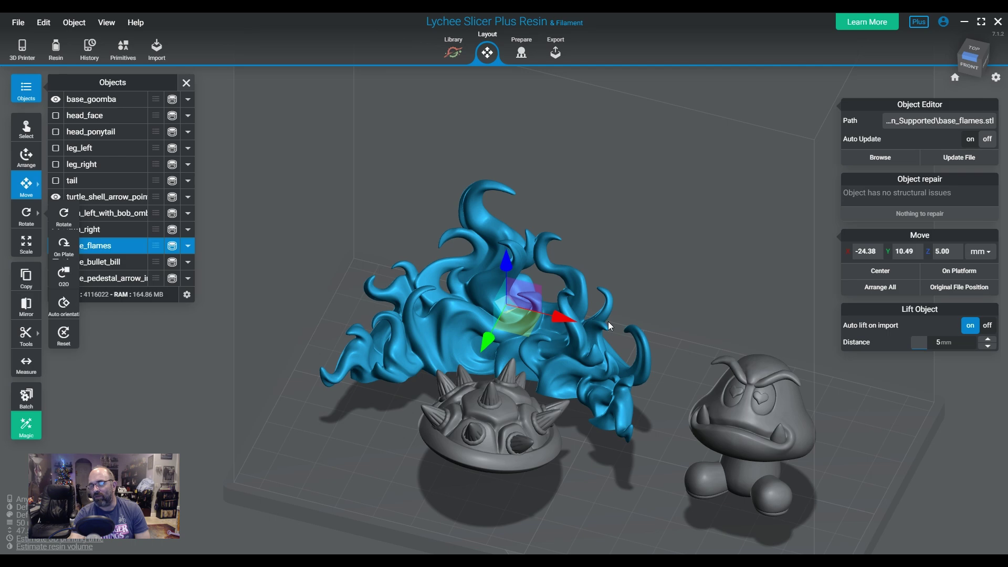
{"action": "left_click_drag", "start_coordinate": [607, 322], "coordinate": [676, 404]}
{"action": "scroll", "coordinate": [586, 431], "scroll_direction": "up", "scroll_amount": 2}
{"action": "left_click", "coordinate": [577, 420]}
{"action": "left_click", "coordinate": [681, 482]}
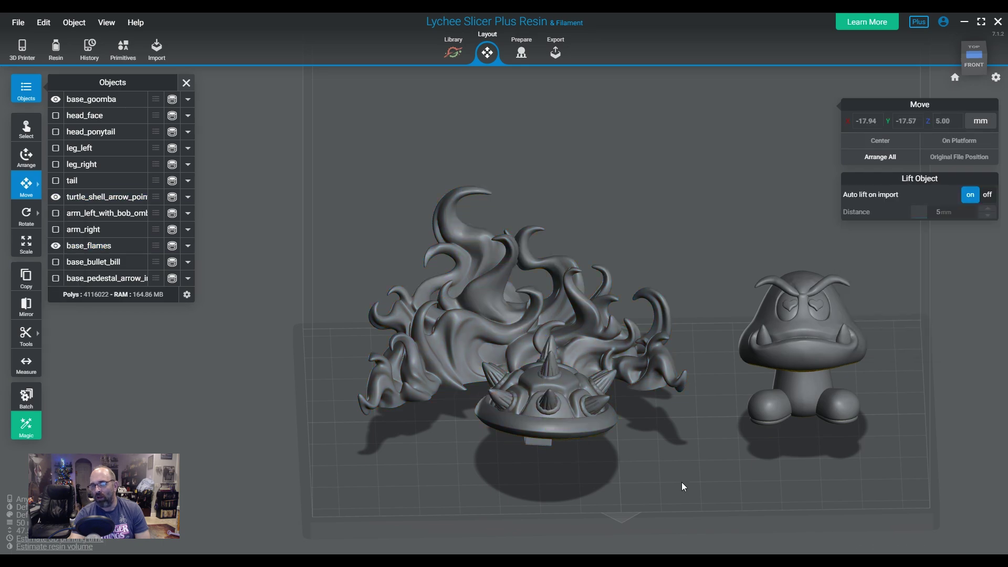
{"action": "left_click_drag", "start_coordinate": [684, 492], "coordinate": [684, 449]}
{"action": "right_click_drag", "start_coordinate": [685, 450], "coordinate": [579, 428]}
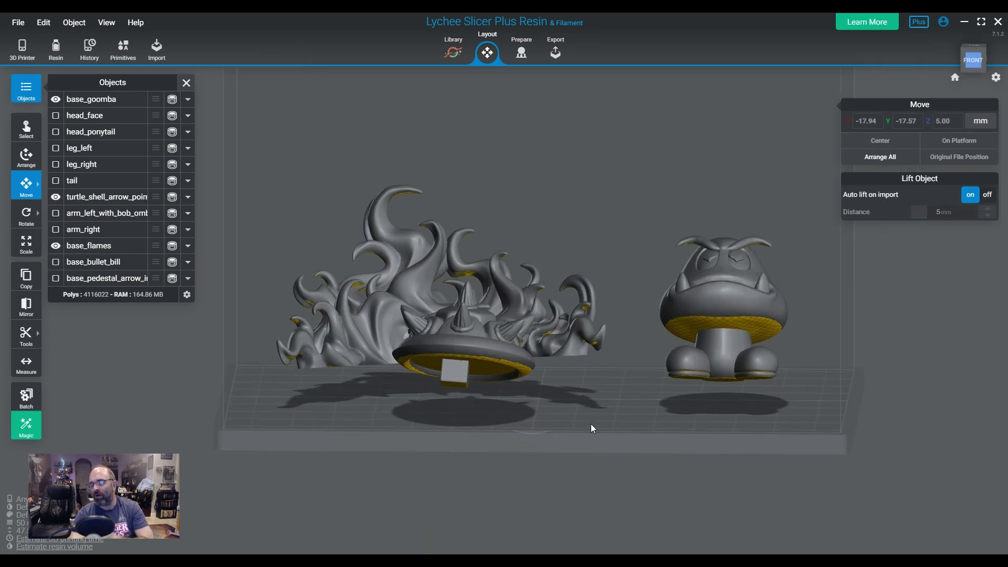
{"action": "left_click_drag", "start_coordinate": [680, 537], "coordinate": [645, 410]}
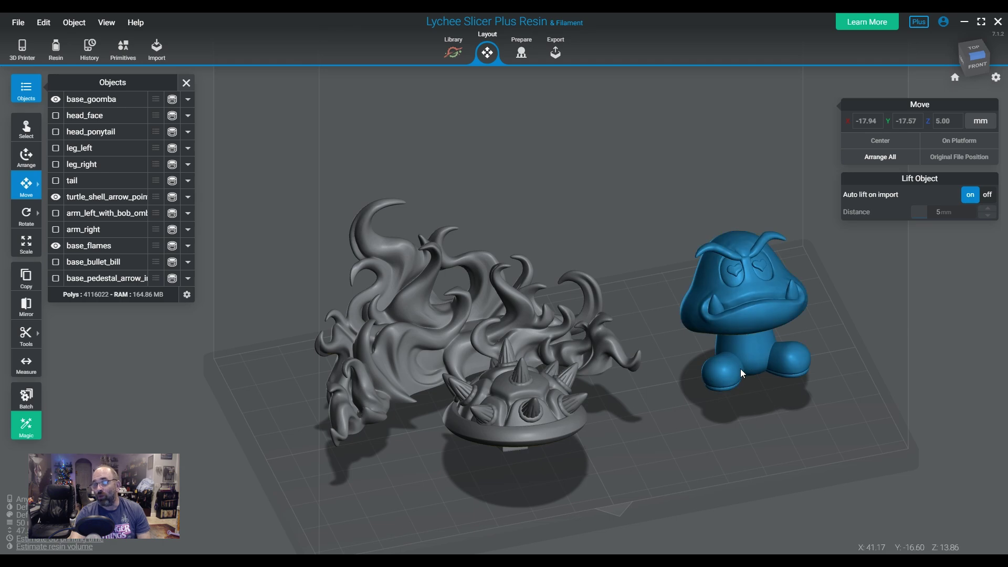
Step: Hollow base_goomba in Prepare mode using Hollowing 3D with 1.7 mm thickness and quality 4.0
{"action": "left_click", "coordinate": [752, 344]}
{"action": "left_click_drag", "start_coordinate": [751, 344], "coordinate": [703, 443]}
{"action": "left_click", "coordinate": [521, 53]}
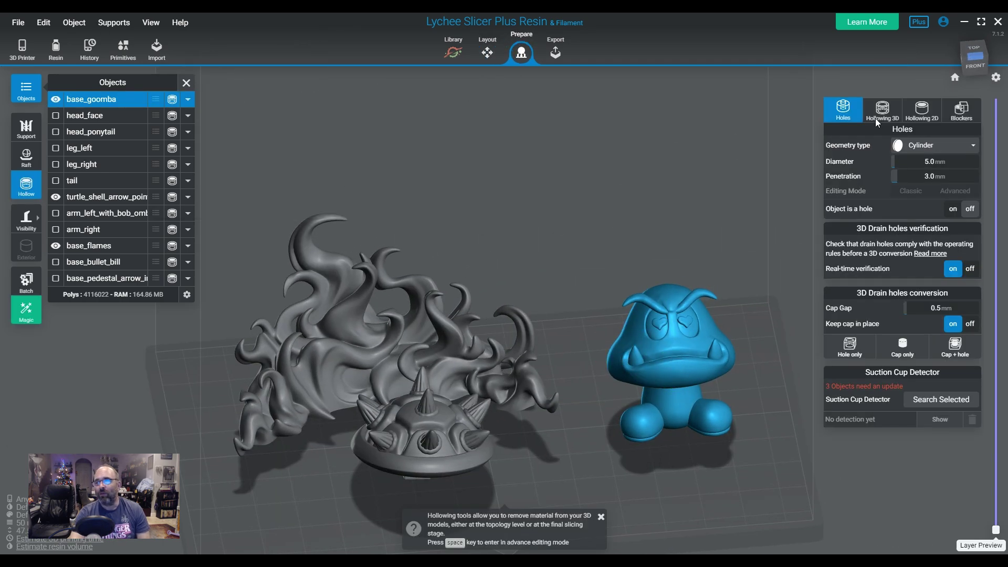
{"action": "left_click", "coordinate": [895, 116]}
{"action": "left_click", "coordinate": [971, 133]}
{"action": "left_click", "coordinate": [945, 166]}
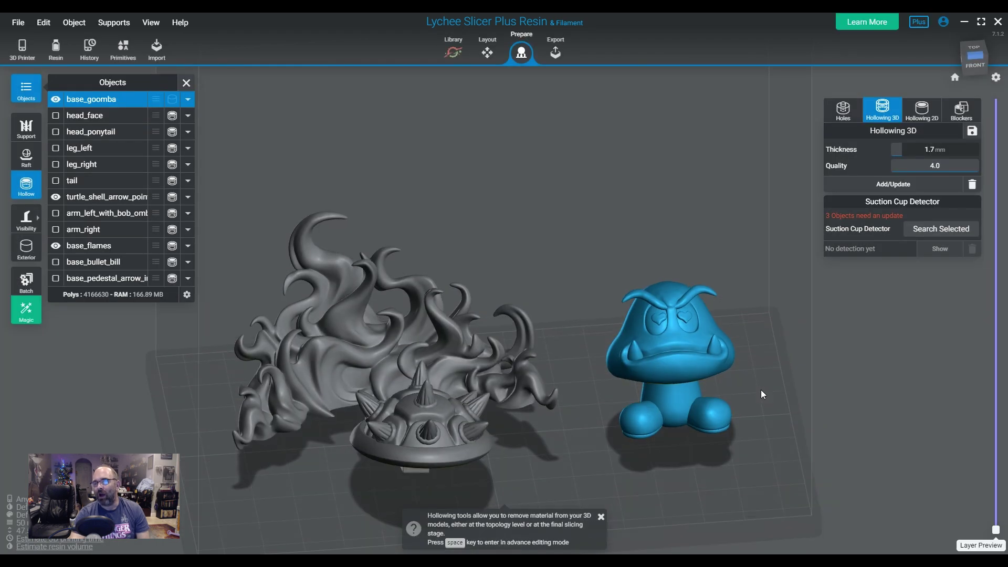
Step: Place three 5 mm cylindrical drain holes on the goomba's underside, one on each foot and one on the body between them
{"action": "left_click_drag", "start_coordinate": [757, 363], "coordinate": [654, 243]}
{"action": "left_click", "coordinate": [839, 110]}
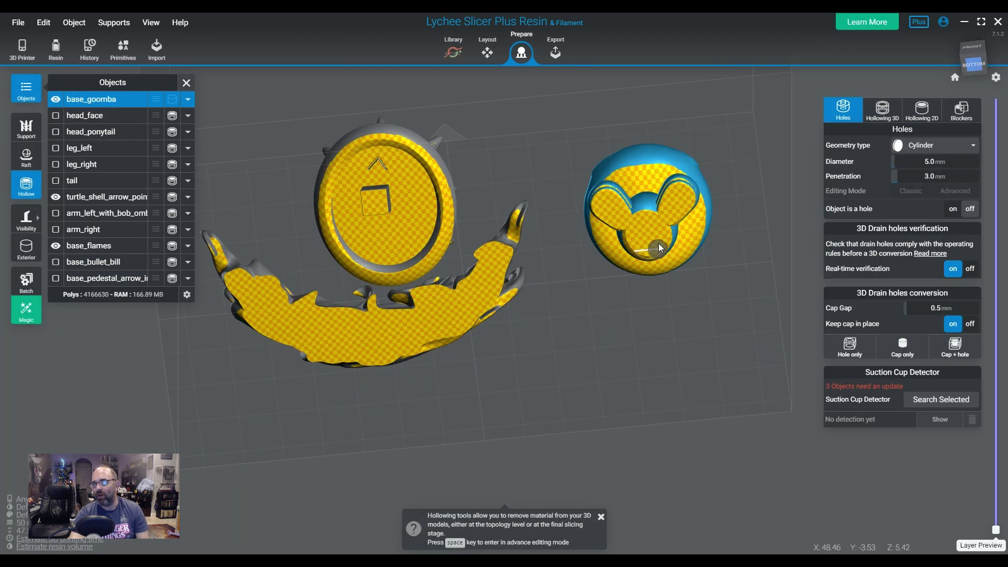
{"action": "left_click", "coordinate": [647, 236]}
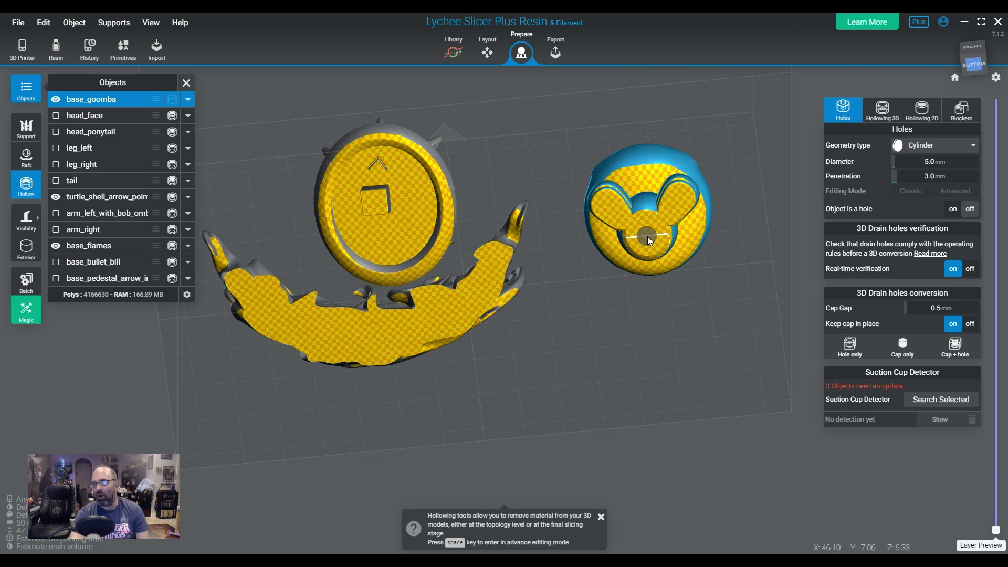
{"action": "left_click", "coordinate": [610, 209]}
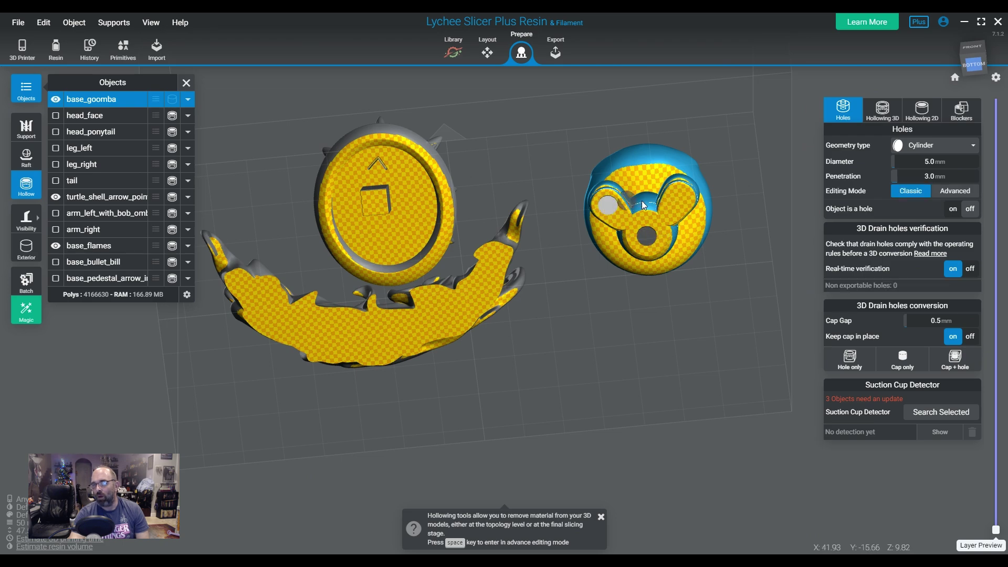
{"action": "left_click", "coordinate": [680, 198]}
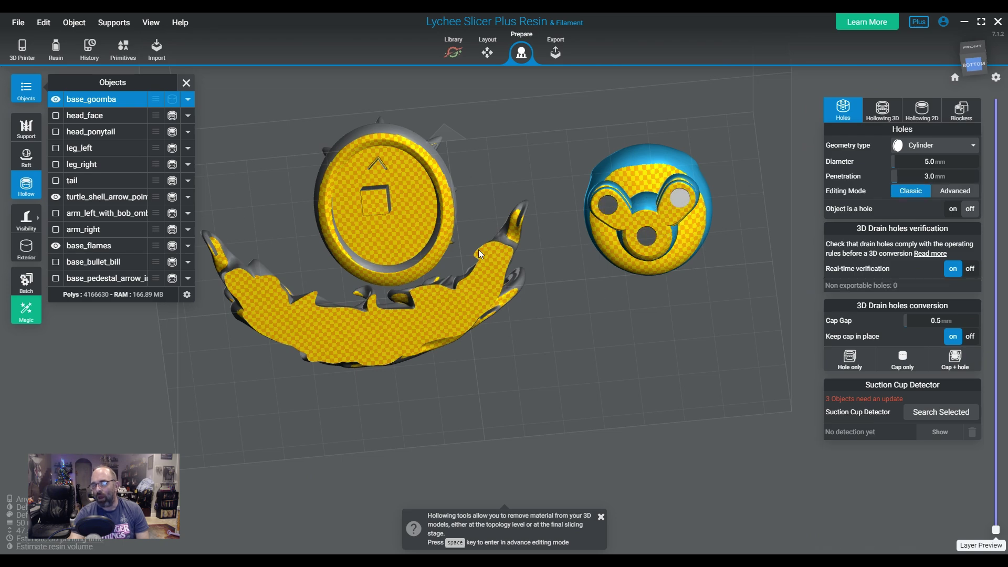
Step: Check the goomba's hollow interior and return to the exterior view
{"action": "left_click", "coordinate": [23, 251]}
{"action": "right_click_drag", "start_coordinate": [745, 273], "coordinate": [604, 346]}
{"action": "left_click", "coordinate": [26, 250]}
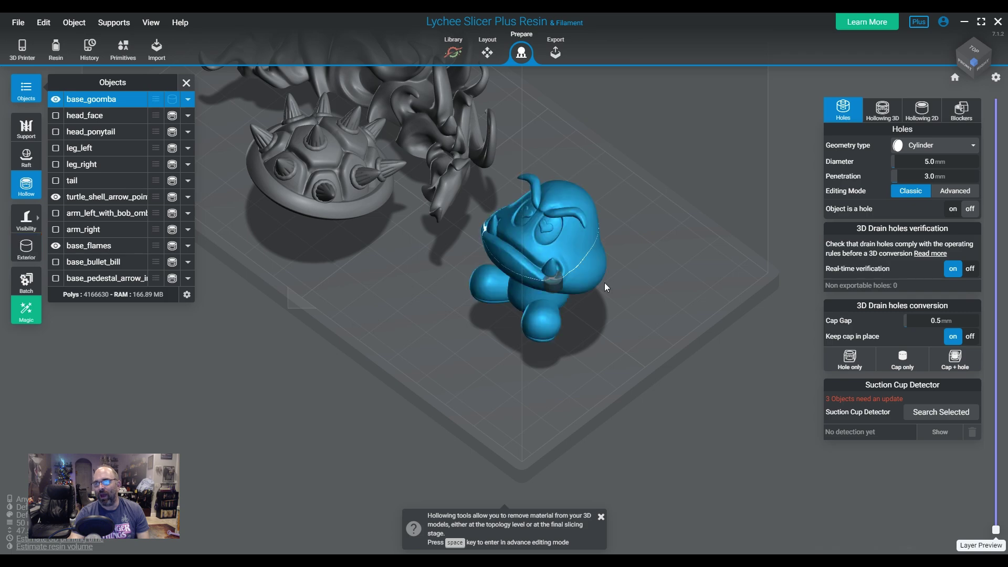
Step: Inspect the goomba's hollow interior in a mid-height layer cross-section from above, then restore the full model view
{"action": "left_click_drag", "start_coordinate": [994, 531], "coordinate": [1005, 373]}
{"action": "right_click_drag", "start_coordinate": [517, 301], "coordinate": [427, 377]}
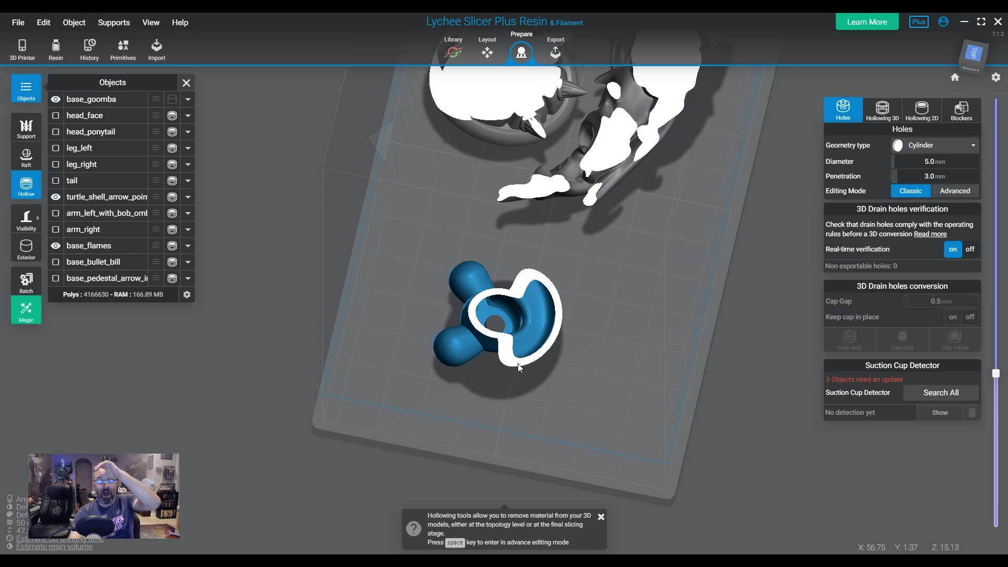
{"action": "right_click_drag", "start_coordinate": [552, 418], "coordinate": [570, 409]}
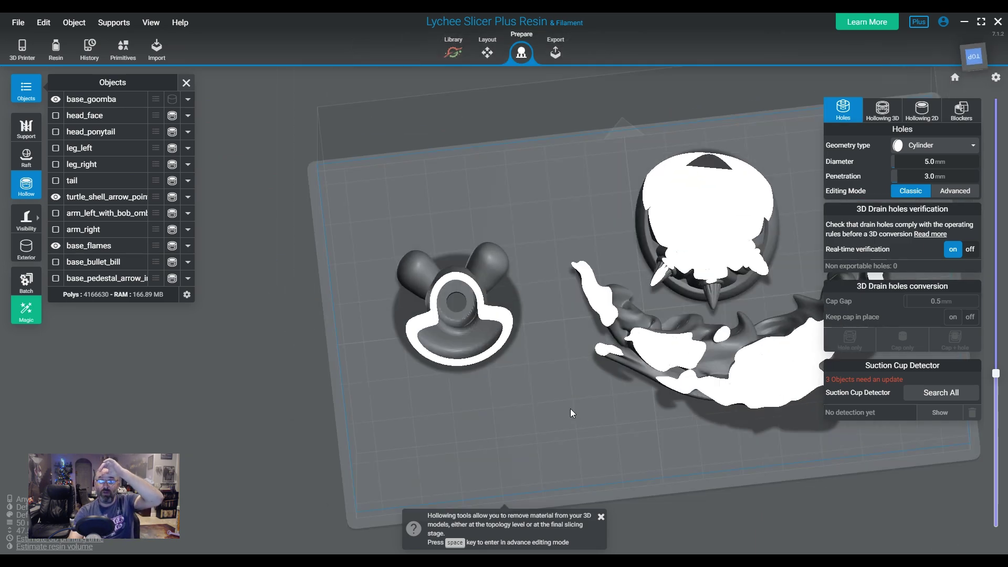
{"action": "left_click", "coordinate": [442, 344]}
{"action": "left_click_drag", "start_coordinate": [521, 344], "coordinate": [653, 412]}
{"action": "left_click", "coordinate": [853, 361]}
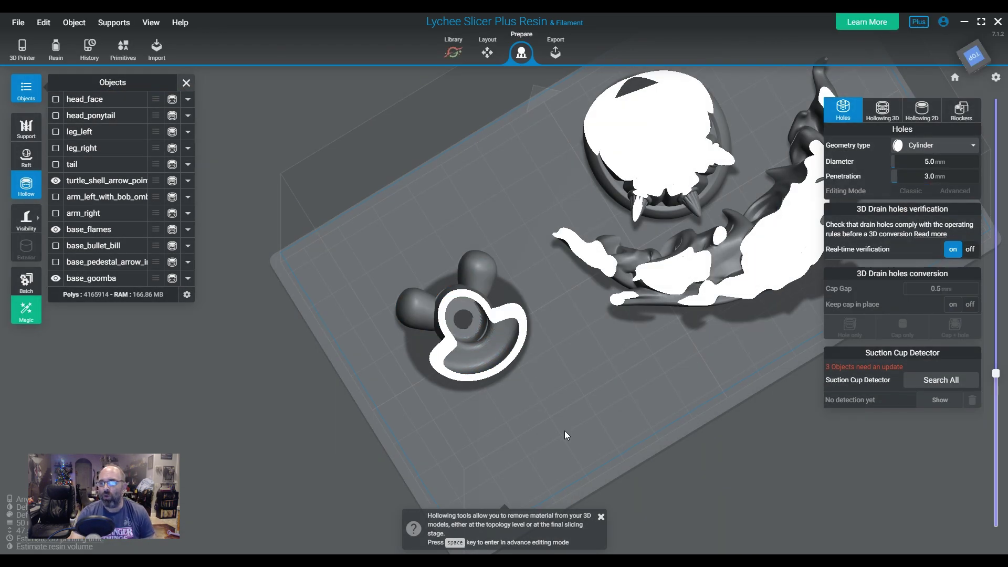
{"action": "left_click_drag", "start_coordinate": [565, 431], "coordinate": [693, 410]}
{"action": "left_click_drag", "start_coordinate": [995, 375], "coordinate": [996, 529]}
{"action": "left_click_drag", "start_coordinate": [756, 420], "coordinate": [616, 388]}
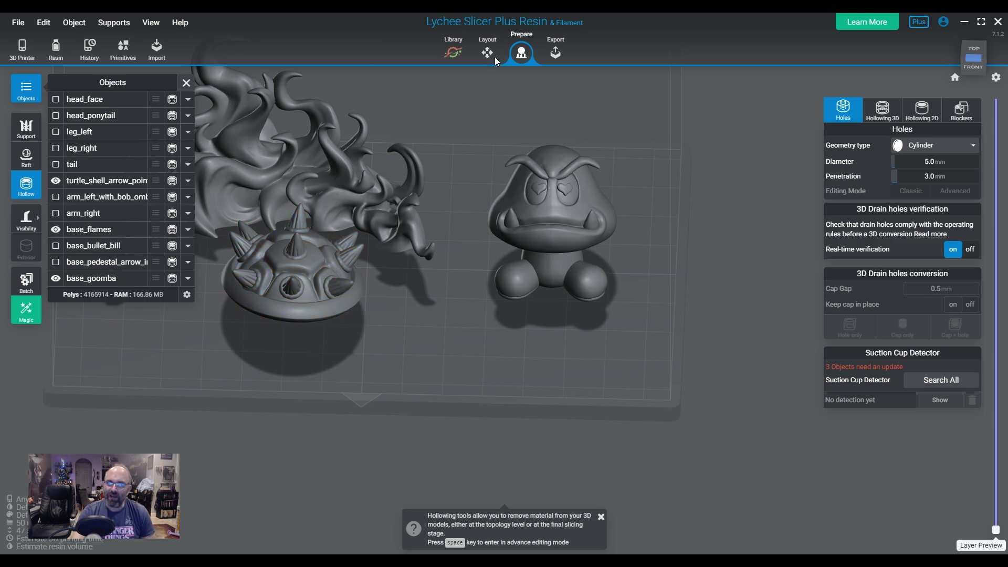
Step: Show leg_left temporarily to examine its cross-section through the thigh and its underside, and hide it again
{"action": "left_click_drag", "start_coordinate": [351, 294], "coordinate": [358, 351]}
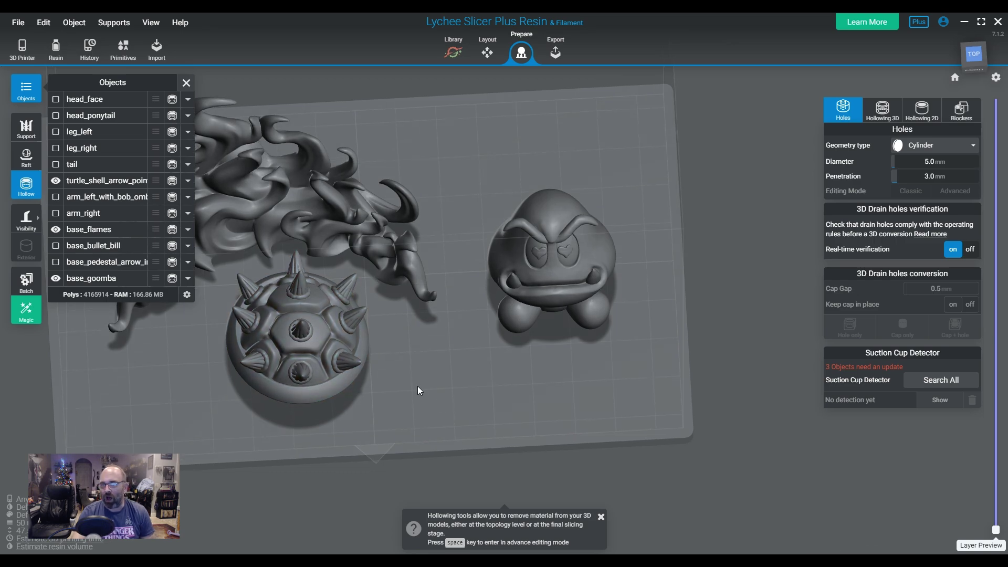
{"action": "left_click", "coordinate": [55, 133]}
{"action": "right_click_drag", "start_coordinate": [355, 362], "coordinate": [380, 207]}
{"action": "middle_click_drag", "start_coordinate": [381, 206], "coordinate": [392, 359]}
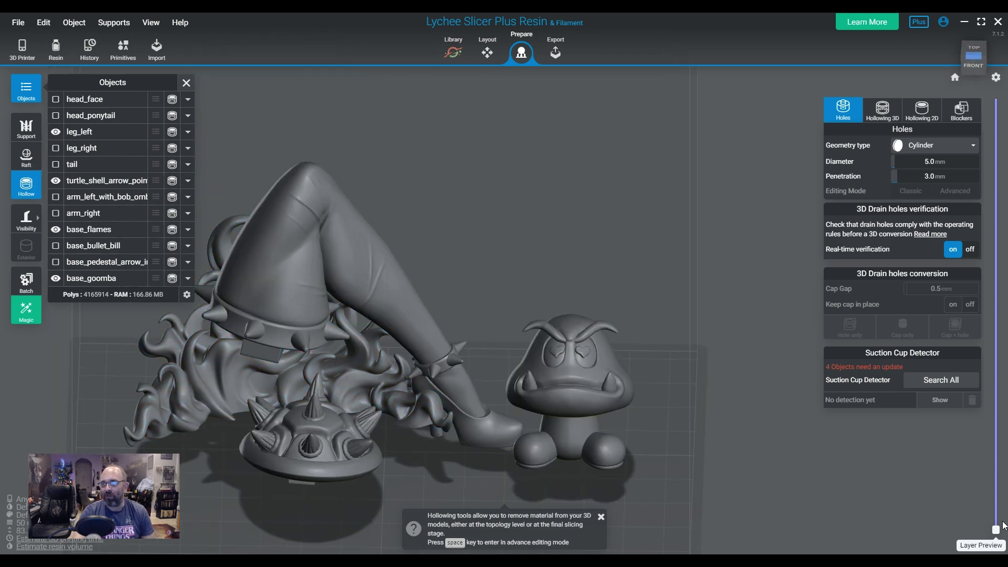
{"action": "left_click_drag", "start_coordinate": [995, 529], "coordinate": [996, 222]}
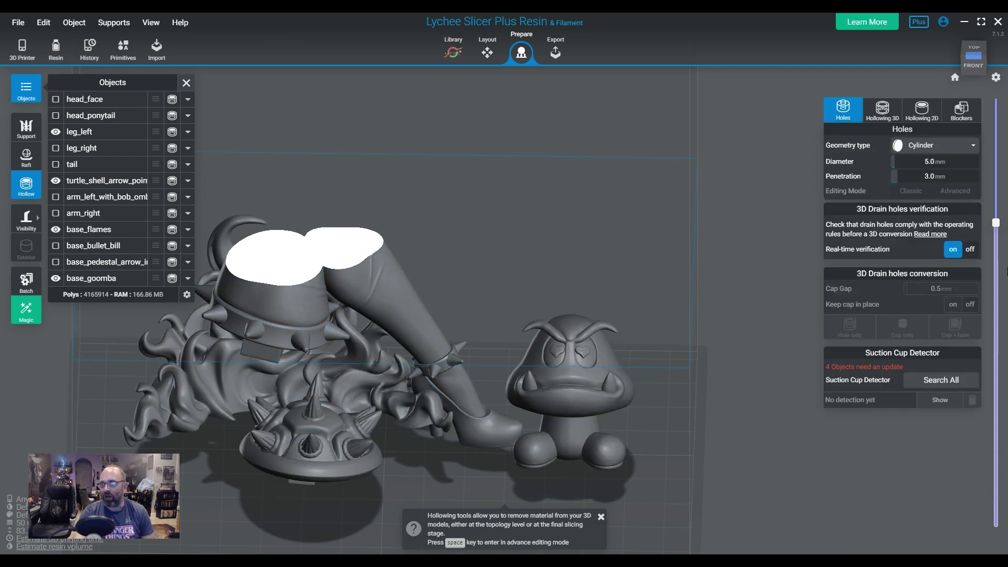
{"action": "left_click_drag", "start_coordinate": [996, 223], "coordinate": [996, 529]}
{"action": "right_click_drag", "start_coordinate": [410, 407], "coordinate": [650, 323]}
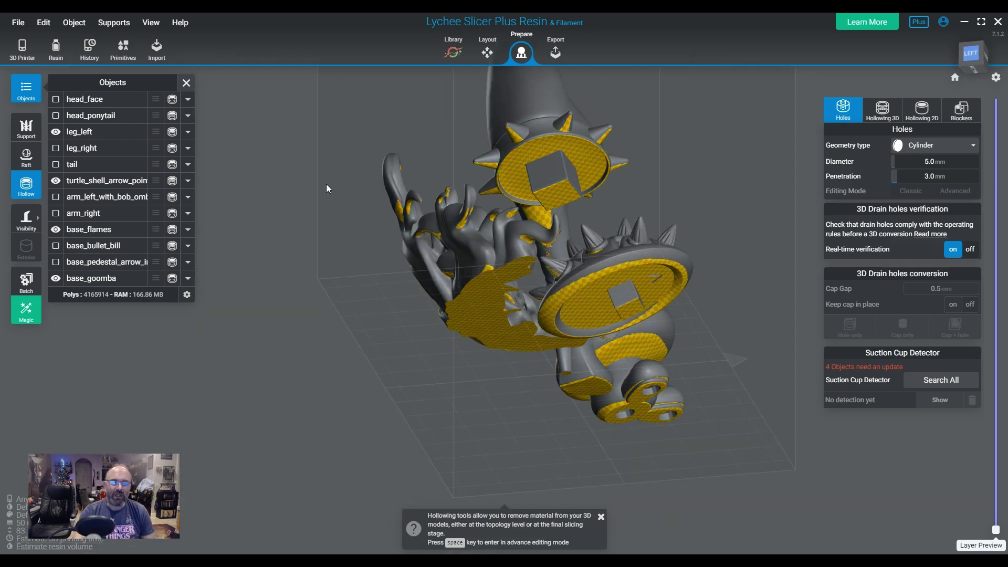
{"action": "left_click_drag", "start_coordinate": [575, 360], "coordinate": [465, 379]}
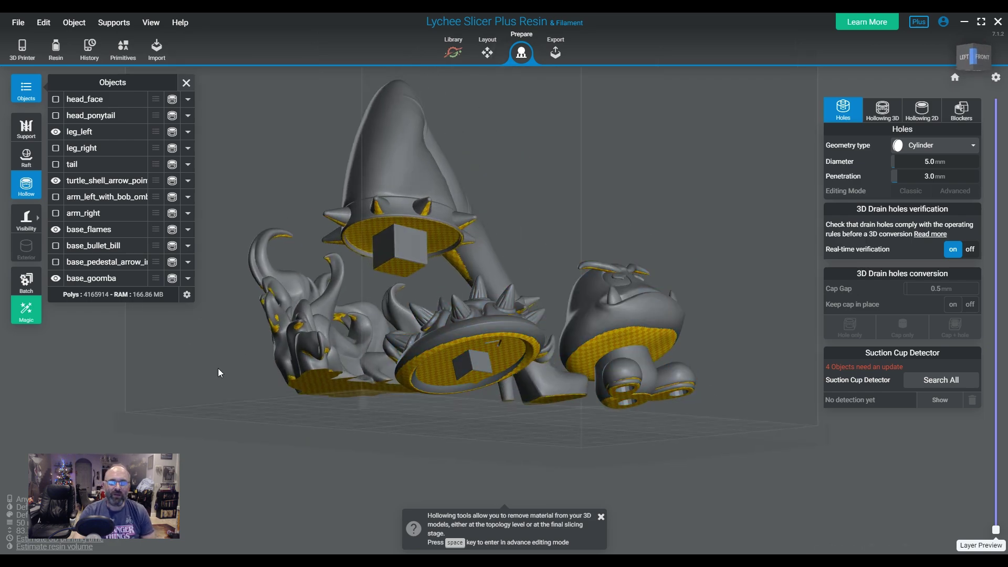
{"action": "left_click_drag", "start_coordinate": [348, 374], "coordinate": [458, 455]}
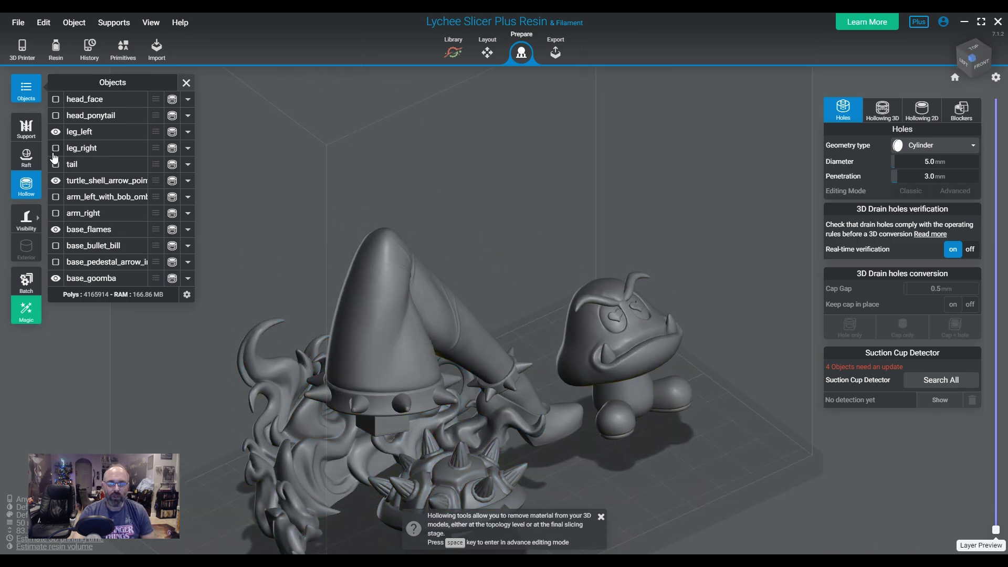
{"action": "left_click", "coordinate": [55, 132]}
{"action": "left_click_drag", "start_coordinate": [421, 359], "coordinate": [428, 400]}
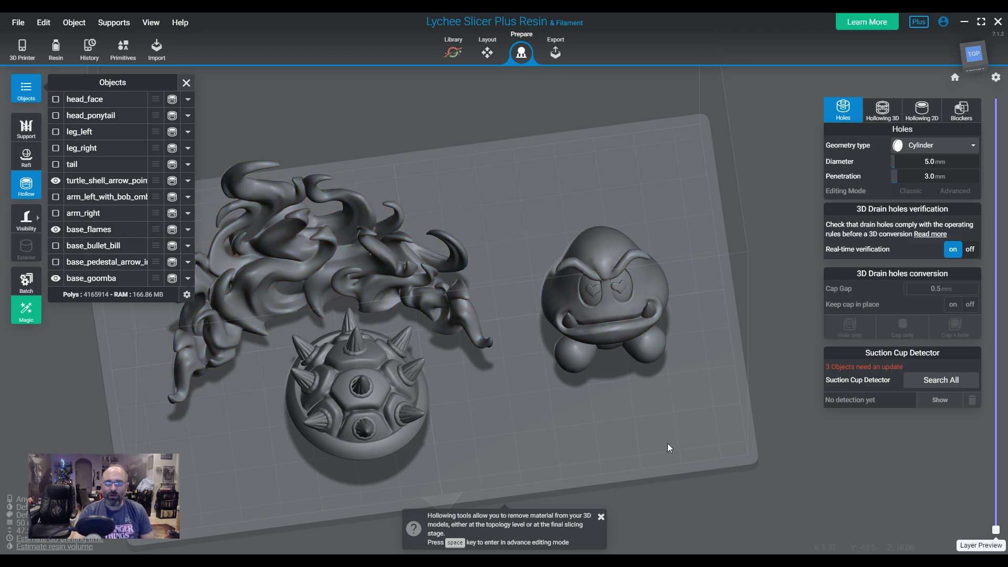
{"action": "left_click_drag", "start_coordinate": [667, 443], "coordinate": [588, 407]}
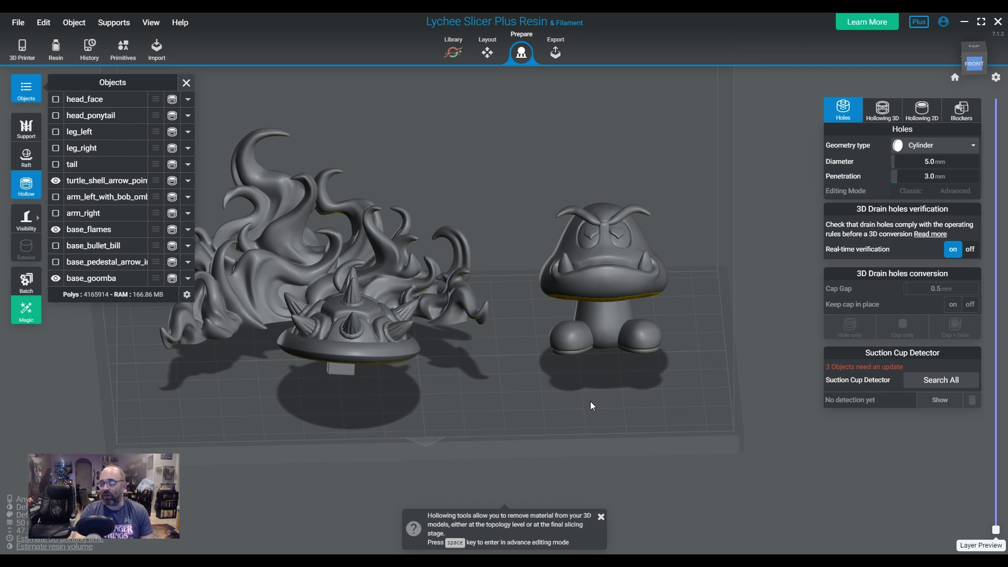
{"action": "right_click_drag", "start_coordinate": [667, 386], "coordinate": [505, 429]}
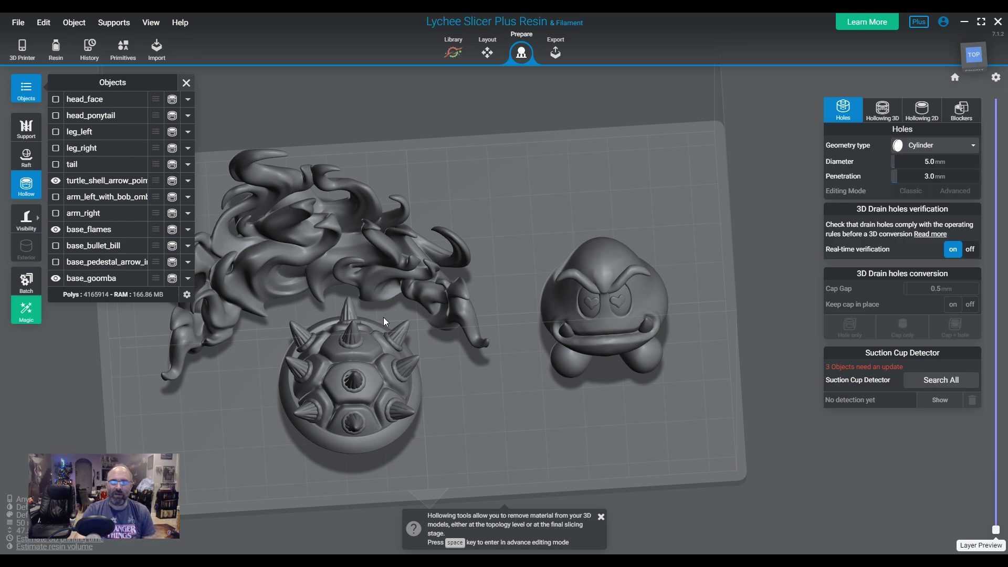
{"action": "left_click_drag", "start_coordinate": [647, 521], "coordinate": [573, 423]}
{"action": "left_click_drag", "start_coordinate": [556, 373], "coordinate": [317, 372]}
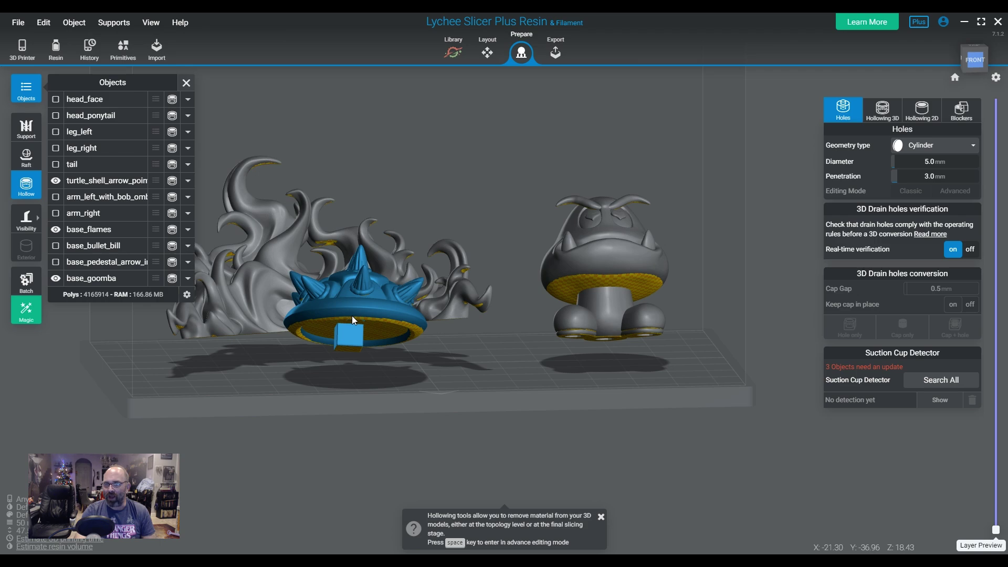
Step: Inspect a low layer cross-section through the flames, turtle shell and goomba feet from above, and restore the full view
{"action": "left_click_drag", "start_coordinate": [449, 388], "coordinate": [515, 395]}
{"action": "left_click", "coordinate": [25, 217]}
{"action": "left_click_drag", "start_coordinate": [528, 194], "coordinate": [486, 320]}
{"action": "left_click_drag", "start_coordinate": [996, 530], "coordinate": [999, 429]}
{"action": "left_click_drag", "start_coordinate": [590, 445], "coordinate": [549, 392]}
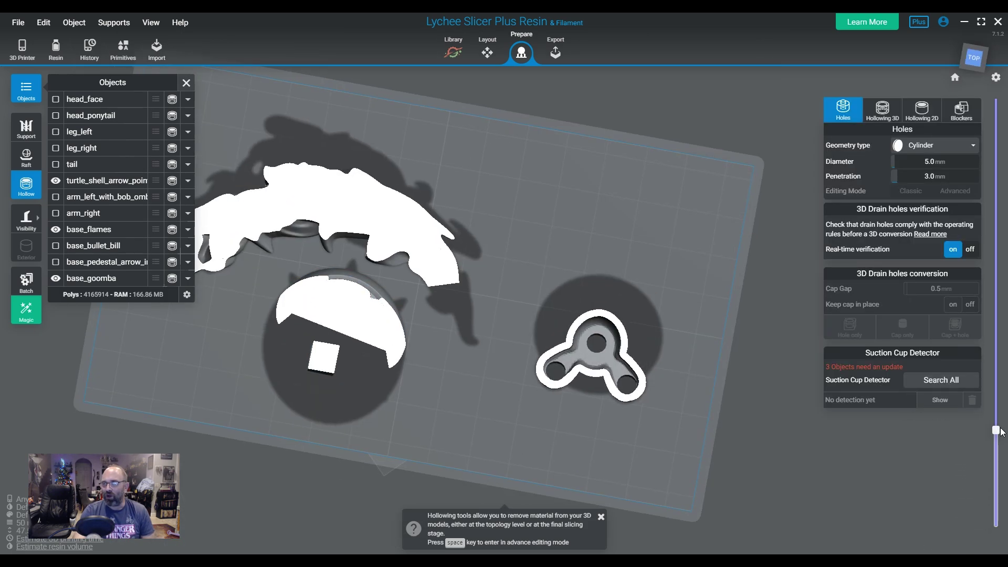
{"action": "mouse_move", "coordinate": [1000, 437]}
{"action": "left_click_drag", "start_coordinate": [999, 436], "coordinate": [990, 532]}
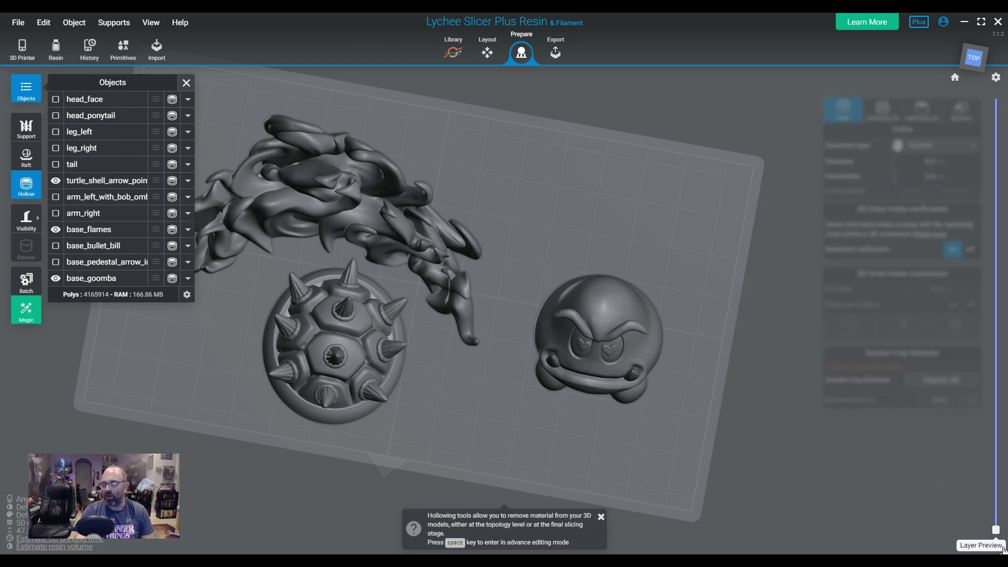
{"action": "right_click_drag", "start_coordinate": [399, 394], "coordinate": [448, 330]}
{"action": "right_click_drag", "start_coordinate": [477, 387], "coordinate": [483, 328]}
{"action": "right_click_drag", "start_coordinate": [423, 373], "coordinate": [459, 311]}
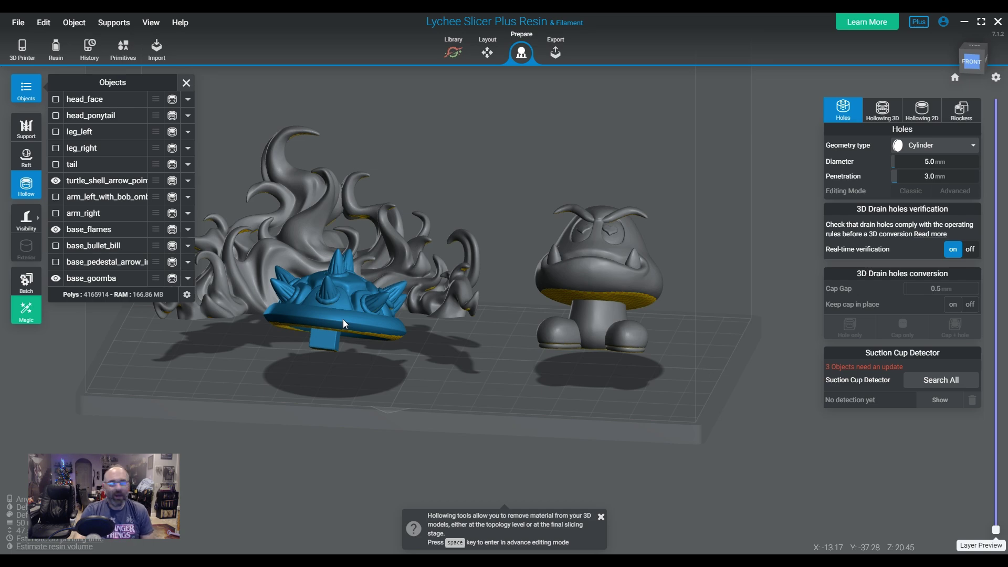
{"action": "left_click", "coordinate": [454, 354]}
{"action": "right_click_drag", "start_coordinate": [455, 354], "coordinate": [480, 386]}
{"action": "left_click_drag", "start_coordinate": [511, 372], "coordinate": [411, 267]}
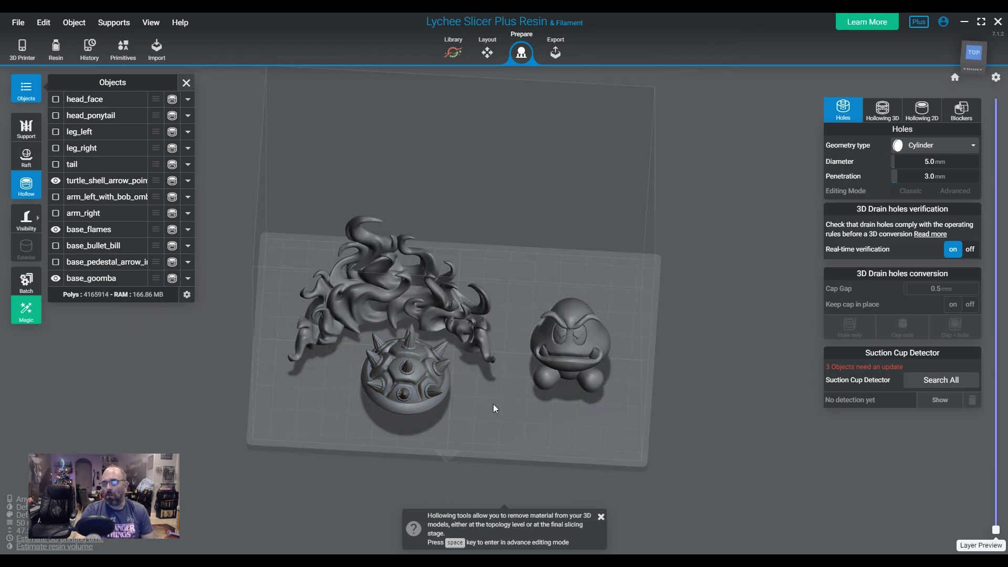
{"action": "left_click_drag", "start_coordinate": [492, 408], "coordinate": [521, 420]}
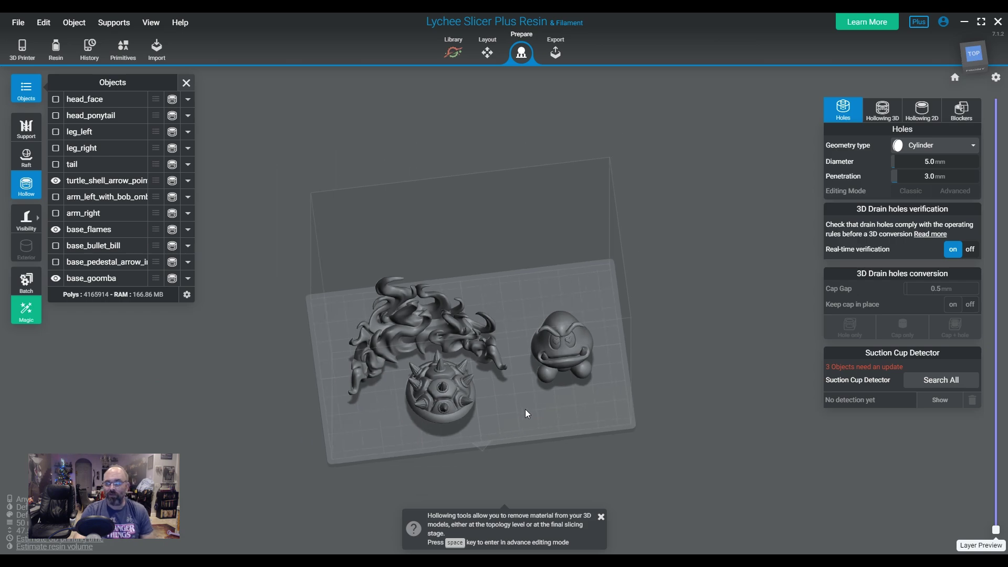